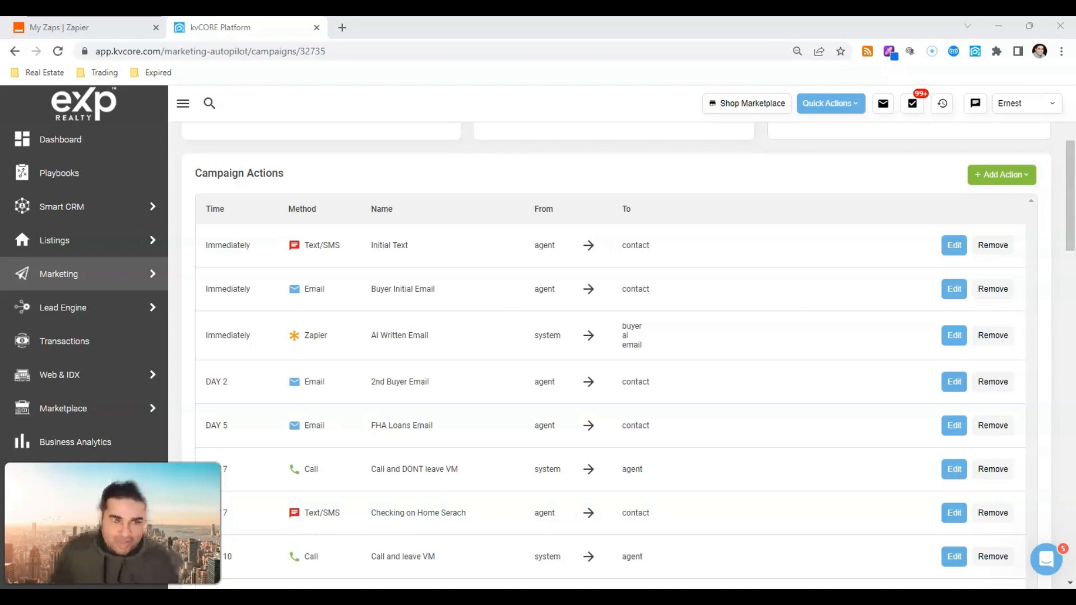
Step: Open the New Lead Buyer Campaign from Smart Campaigns and list its addable action types
{"action": "mouse_move", "coordinate": [125, 286]}
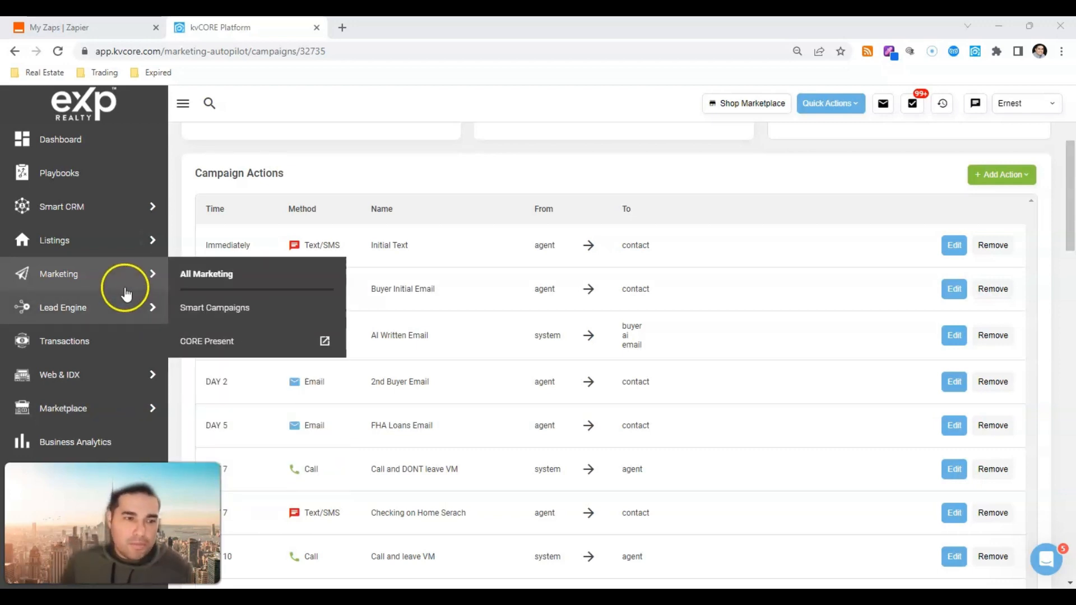
{"action": "left_click", "coordinate": [191, 310]}
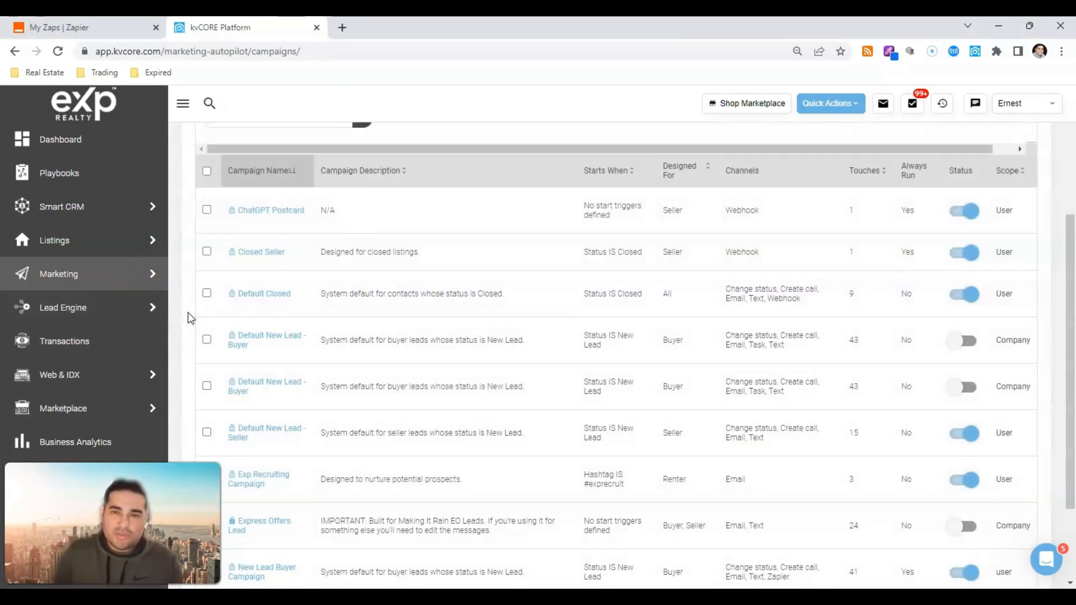
{"action": "scroll", "coordinate": [557, 504], "scroll_direction": "down", "scroll_amount": 2}
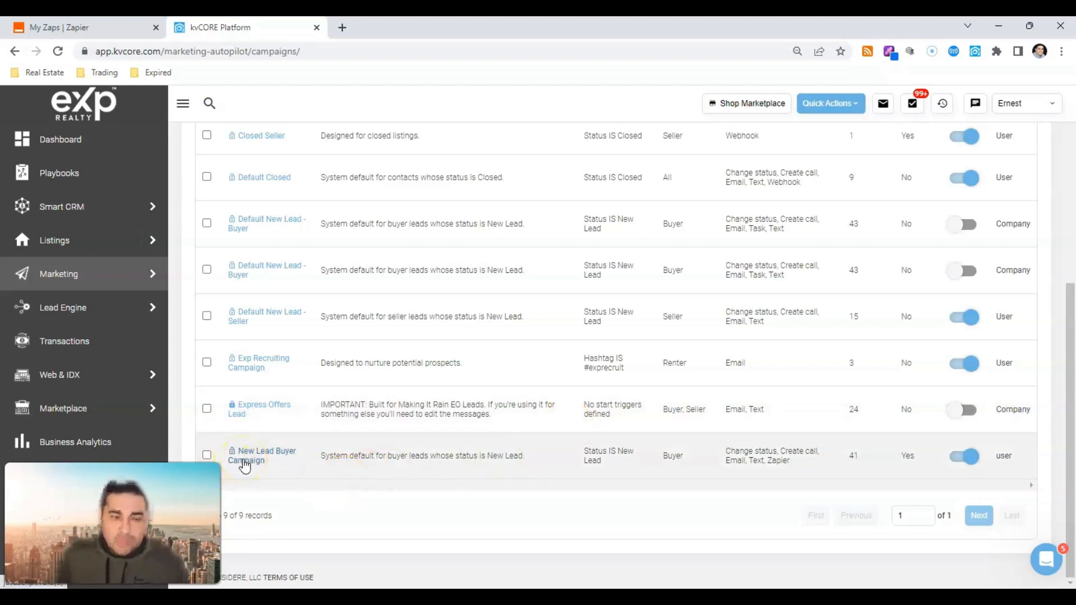
{"action": "left_click", "coordinate": [245, 462]}
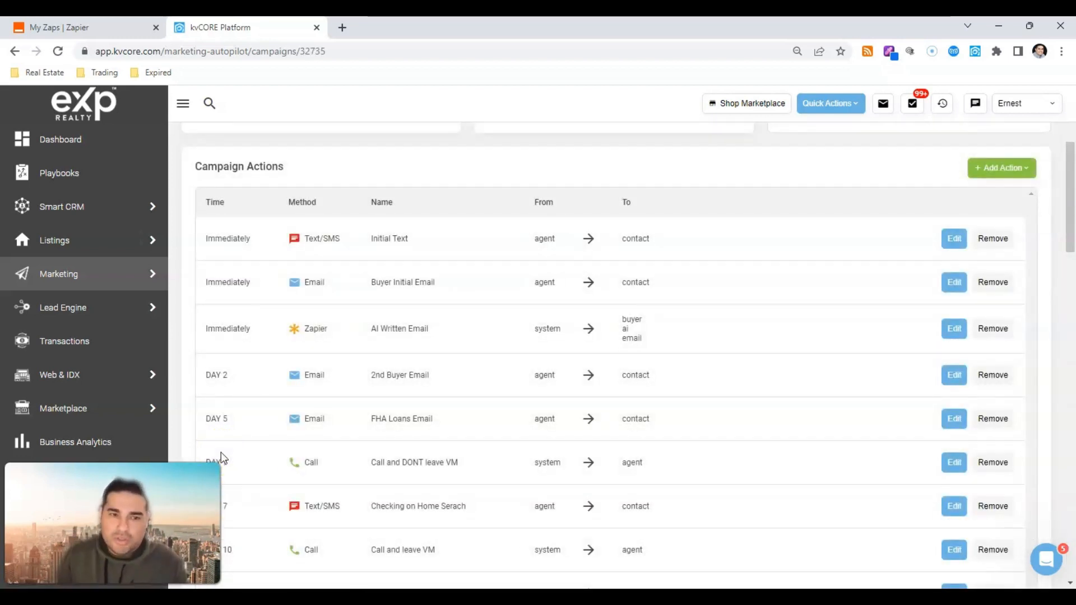
{"action": "scroll", "coordinate": [605, 464], "scroll_direction": "up", "scroll_amount": 4}
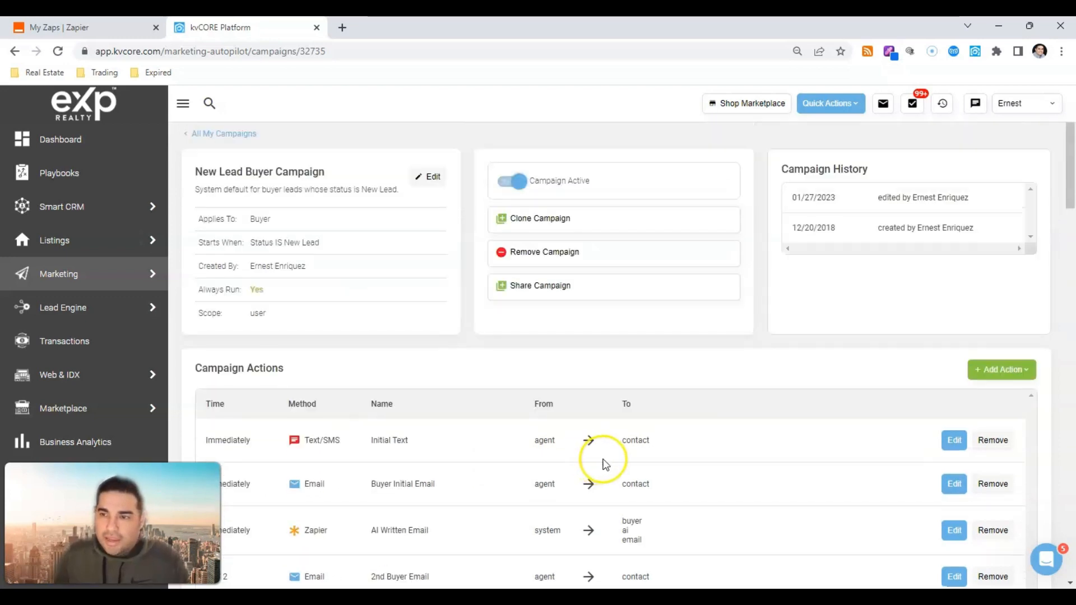
{"action": "left_click", "coordinate": [1012, 372]}
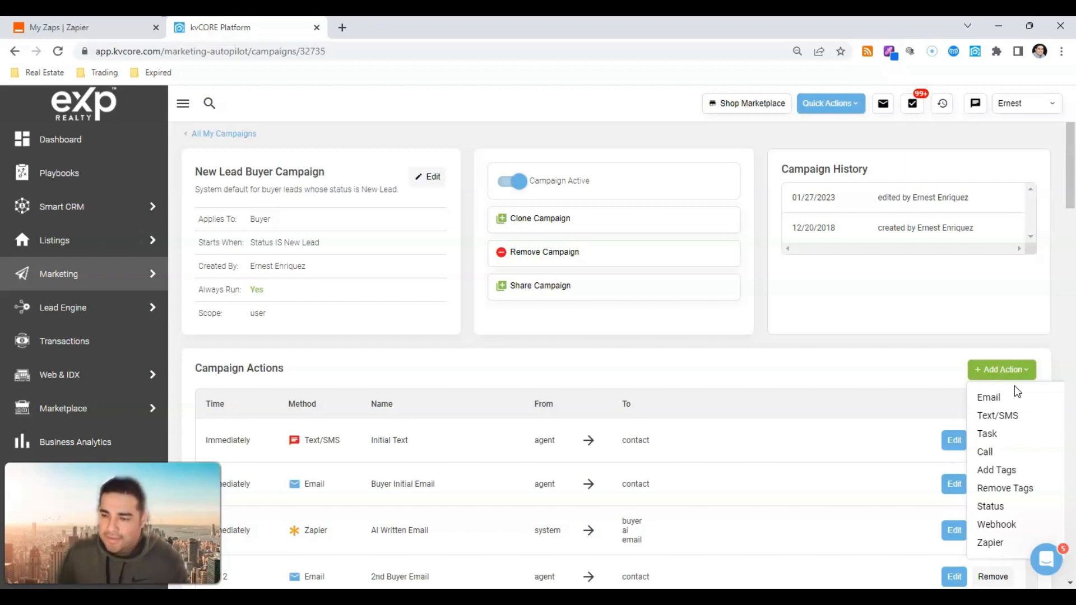
Step: Add a Zapier action to the campaign, copy its Zap ID, and review the Name and notes fields
{"action": "left_click", "coordinate": [992, 543]}
{"action": "scroll", "coordinate": [700, 393], "scroll_direction": "down", "scroll_amount": 4}
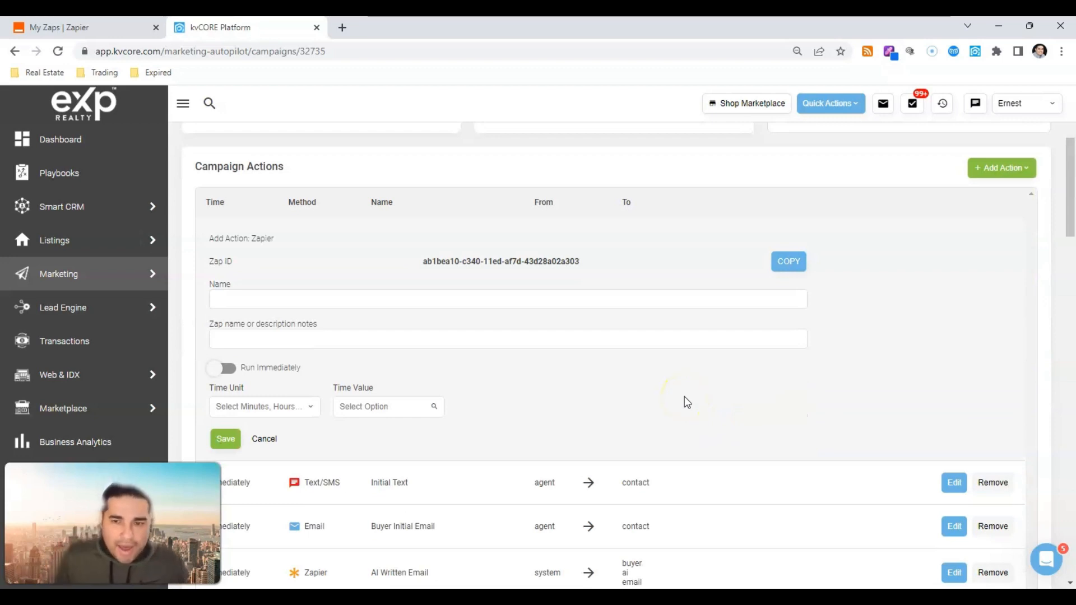
{"action": "triple_click", "coordinate": [481, 261]}
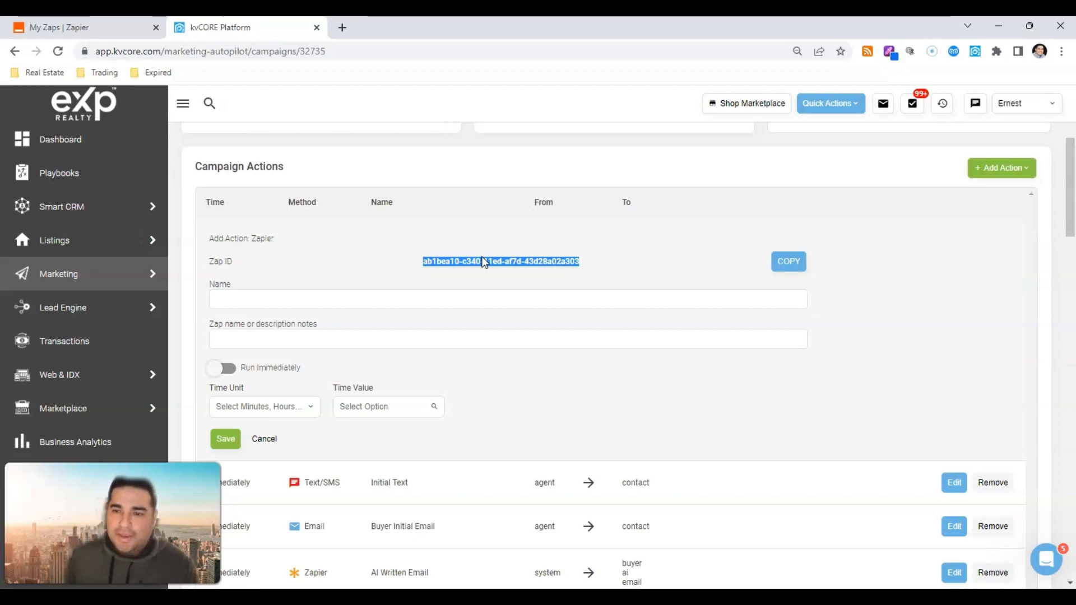
{"action": "left_click", "coordinate": [789, 261]}
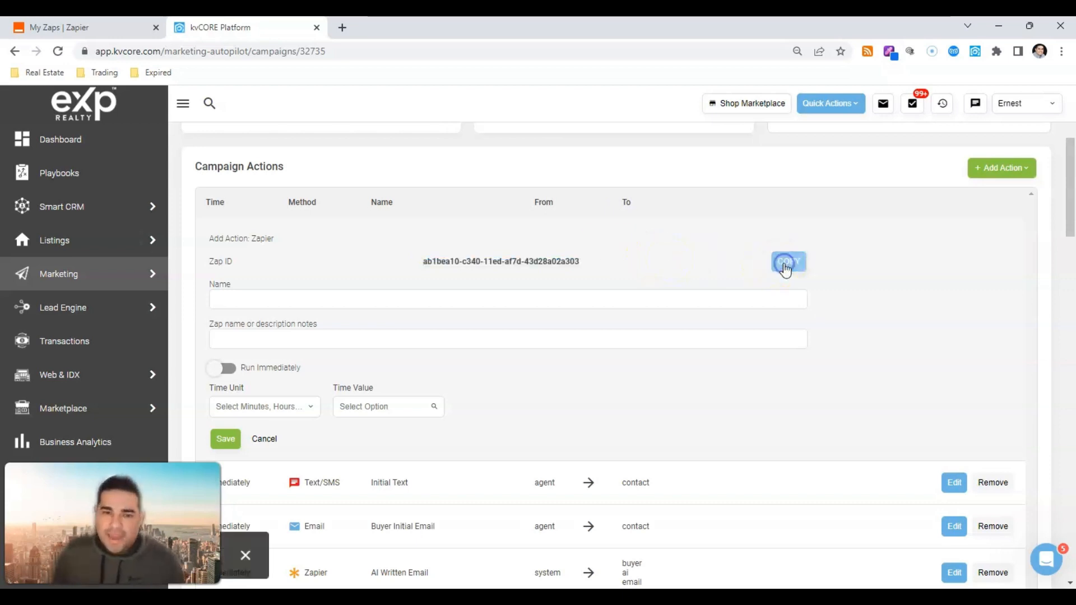
{"action": "left_click", "coordinate": [269, 294]}
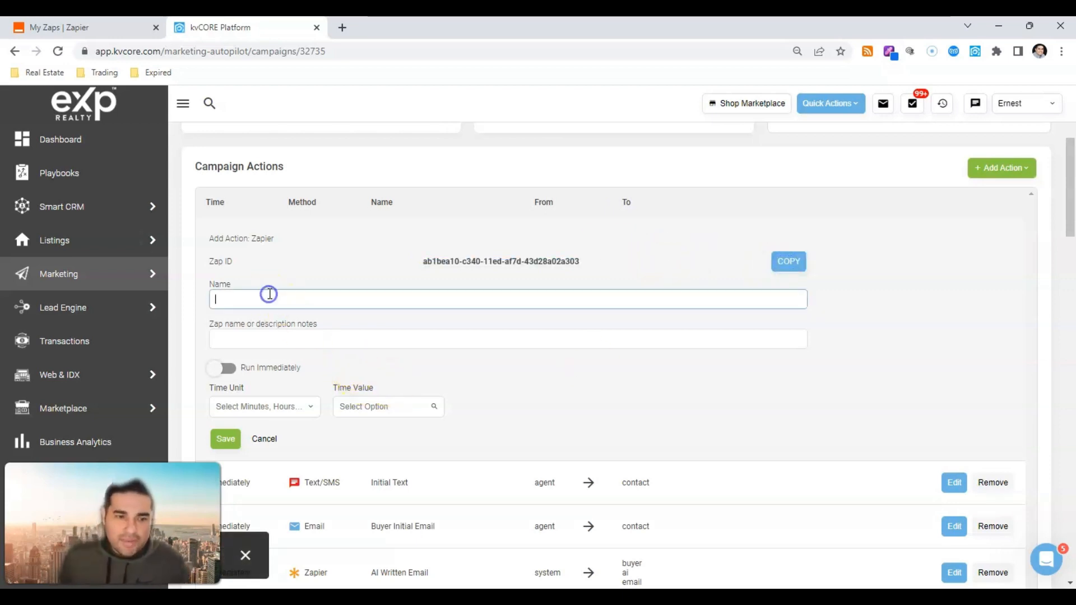
{"action": "left_click", "coordinate": [262, 334]}
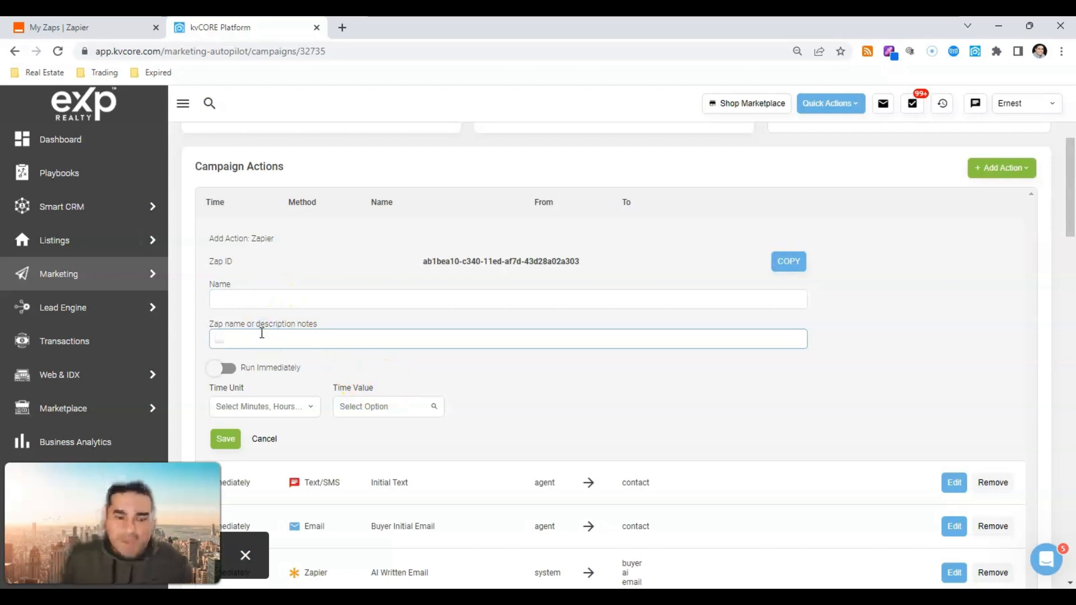
{"action": "scroll", "coordinate": [244, 315], "scroll_direction": "down", "scroll_amount": 3}
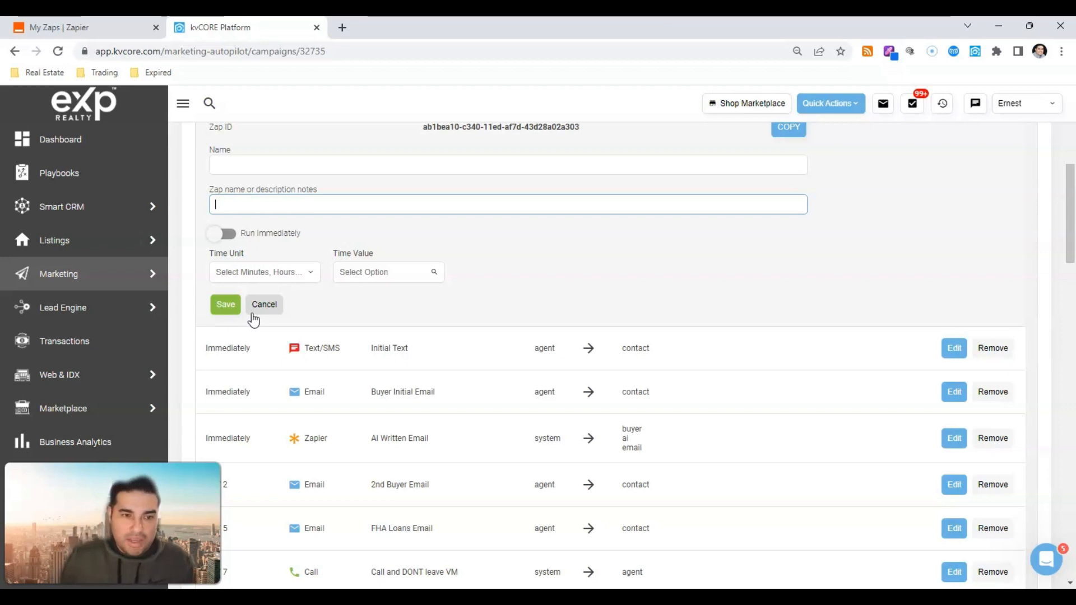
Step: Review the delay time units and Run Immediately setting, recopy the Zap ID, then go to Zapier's Zaps list
{"action": "left_click", "coordinate": [309, 275]}
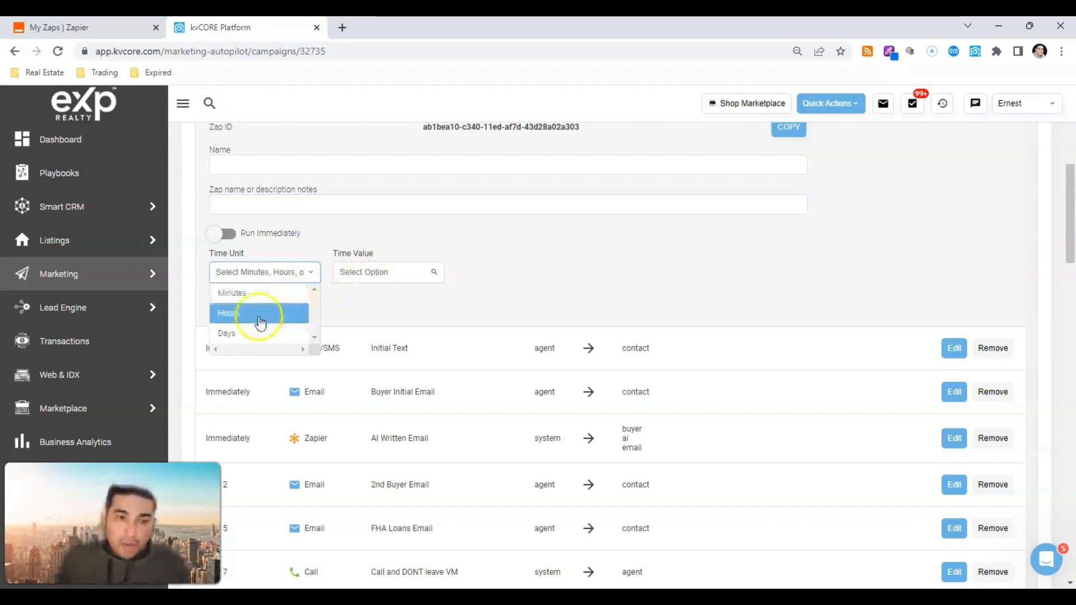
{"action": "scroll", "coordinate": [260, 322], "scroll_direction": "down", "scroll_amount": 1}
{"action": "left_click", "coordinate": [421, 231]}
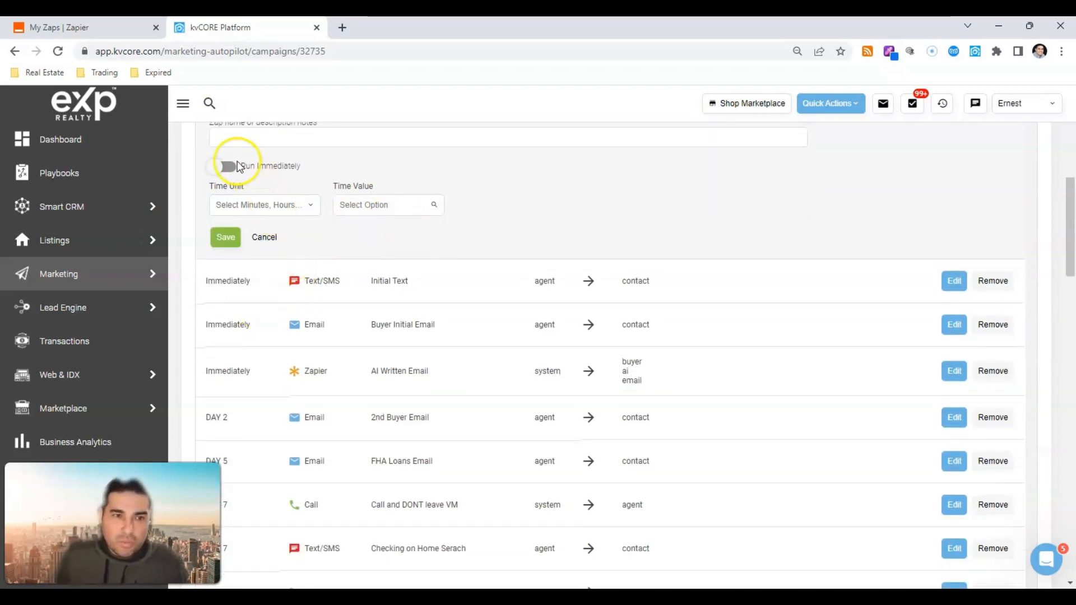
{"action": "left_click_drag", "start_coordinate": [235, 163], "coordinate": [303, 173]}
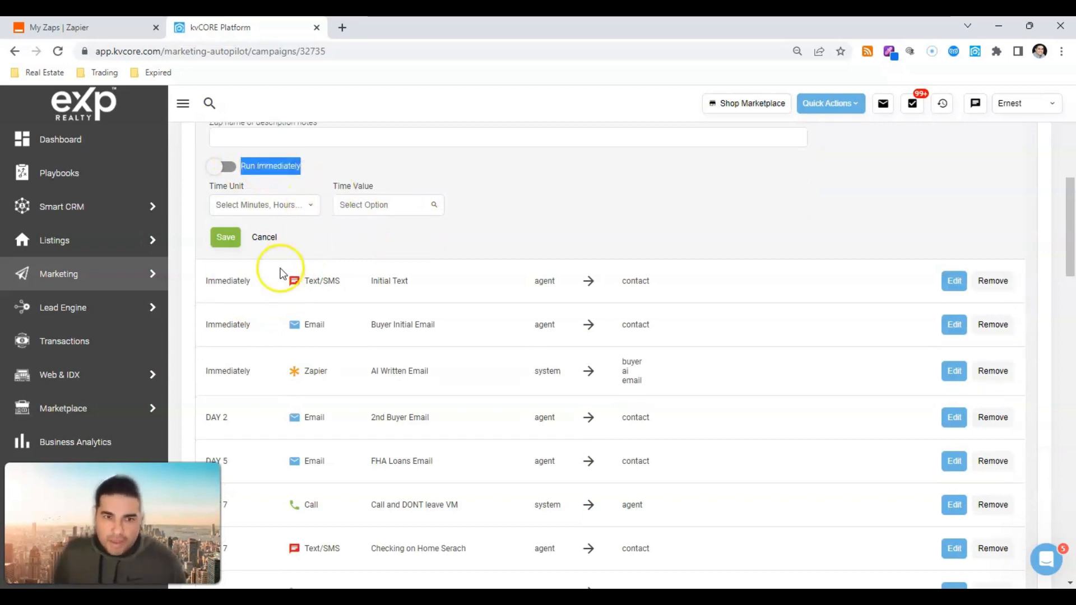
{"action": "scroll", "coordinate": [314, 247], "scroll_direction": "up", "scroll_amount": 5}
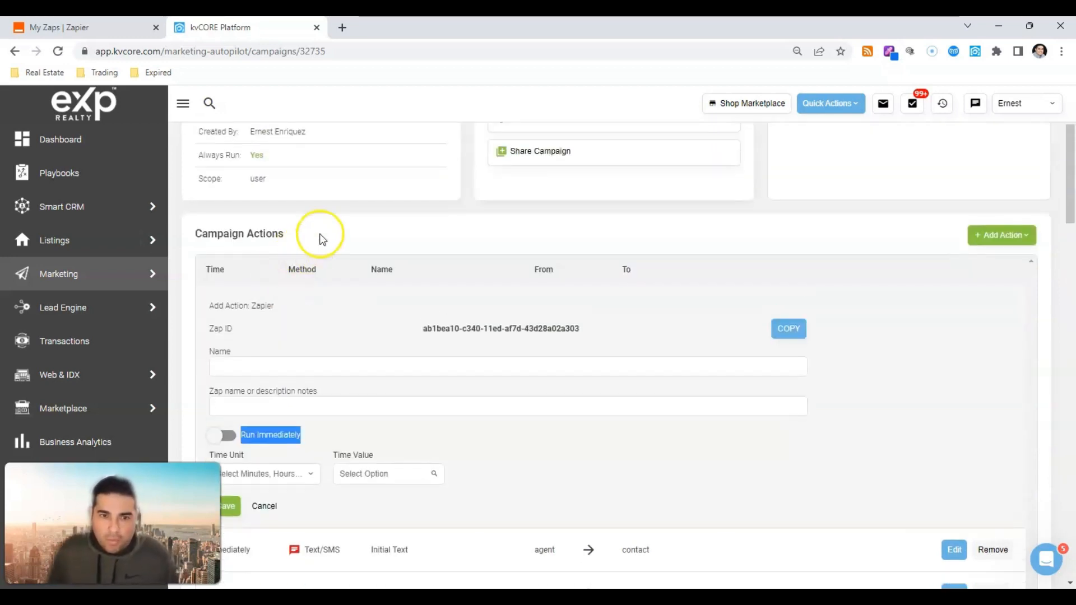
{"action": "left_click", "coordinate": [782, 331]}
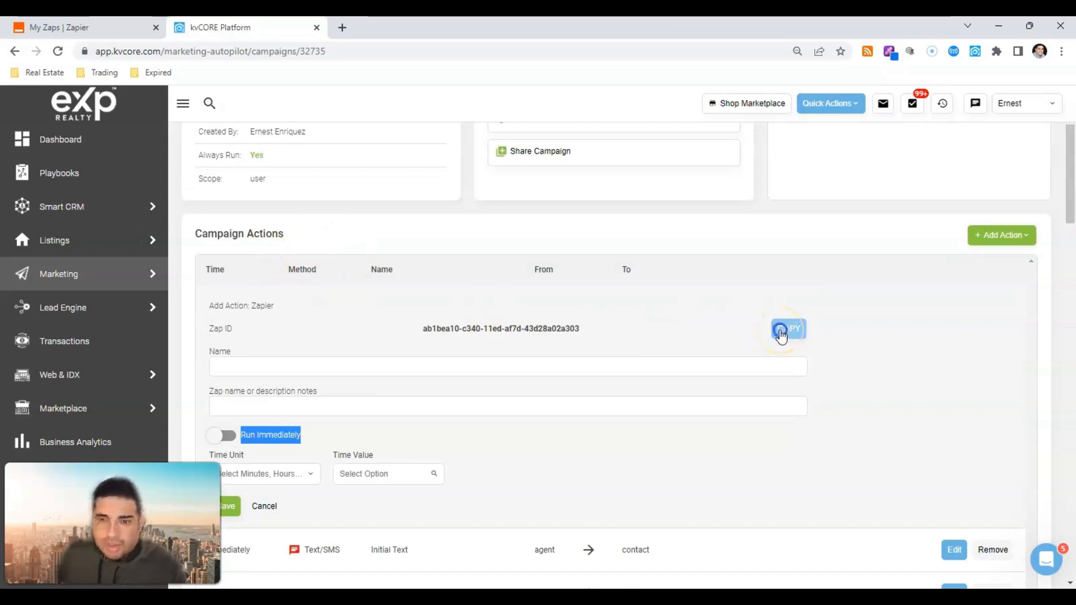
{"action": "left_click", "coordinate": [104, 28]}
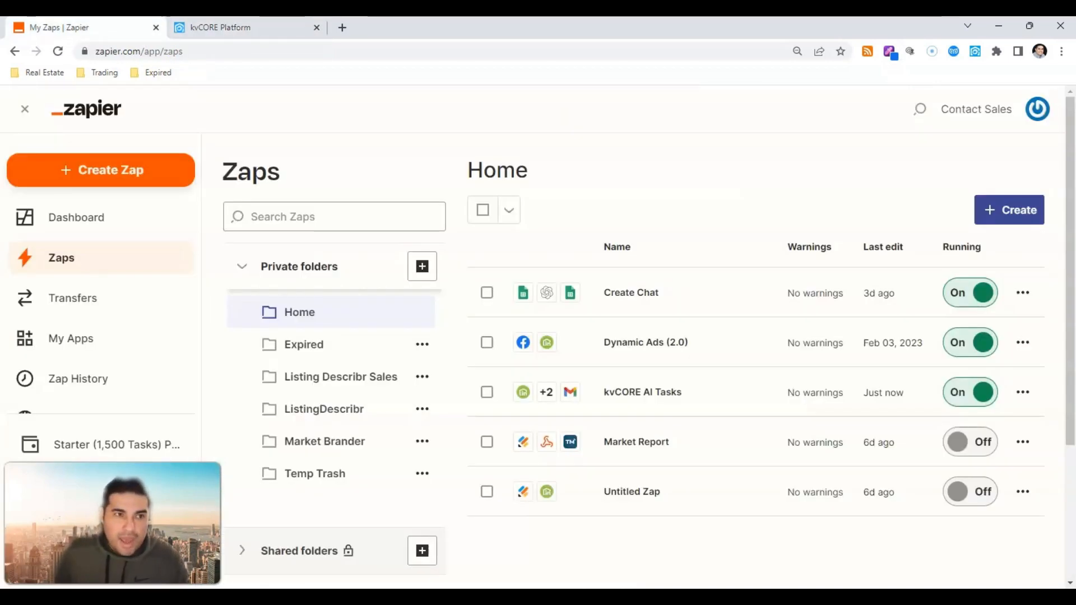
Step: Create a new Zap and title it 'ApiExplorers AI Written Emails'
{"action": "left_click", "coordinate": [167, 174]}
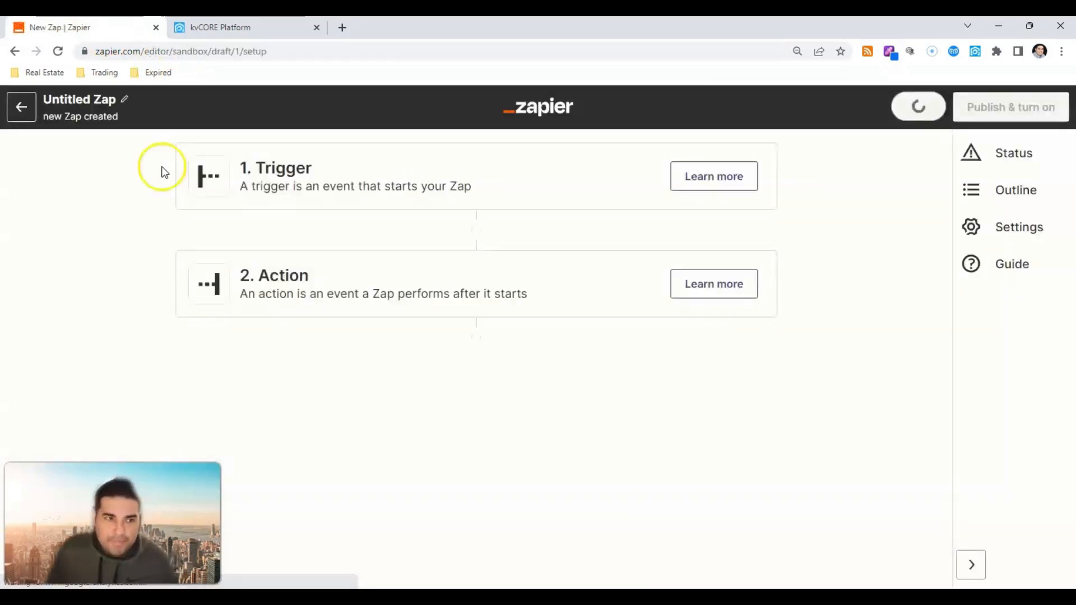
{"action": "left_click", "coordinate": [115, 101]}
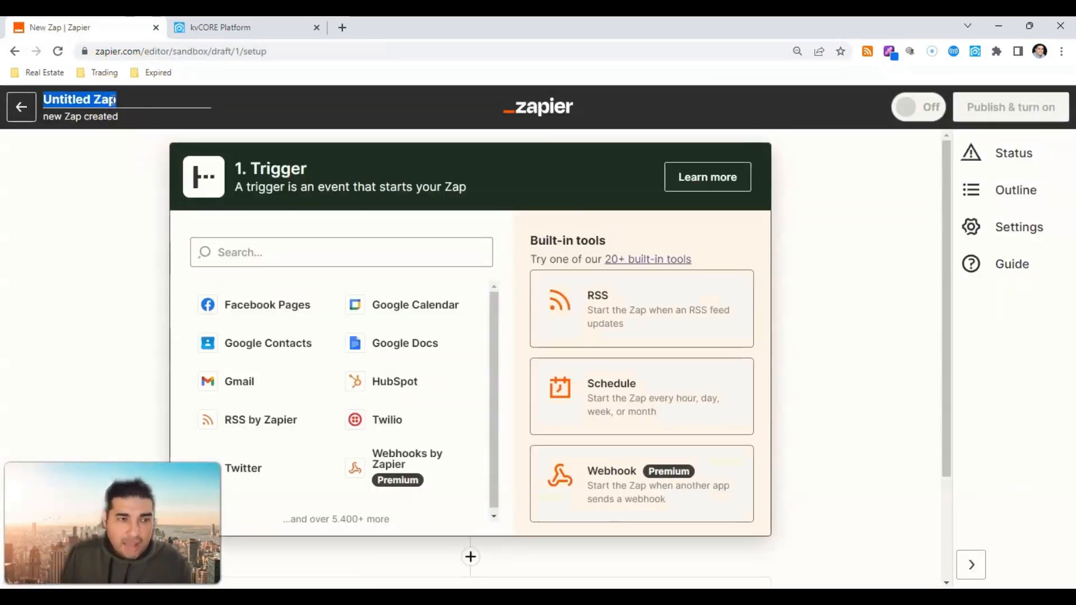
{"action": "type", "text": "ApiExp"}
{"action": "type", "text": "loreres"}
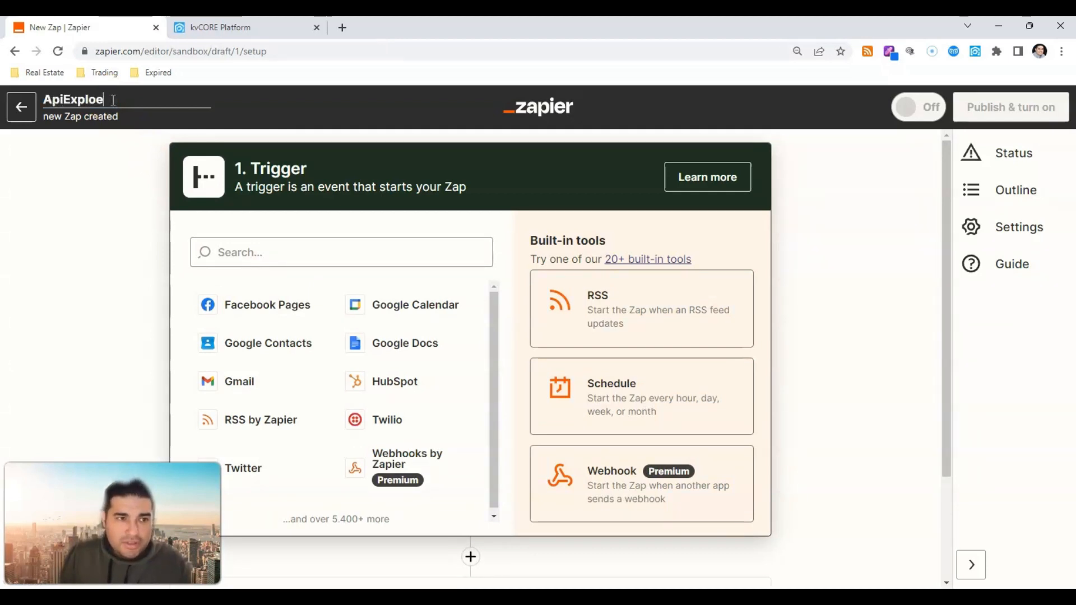
{"action": "key", "text": "BackSpace"}
{"action": "key", "text": "BackSpace"}
{"action": "type", "text": "s "}
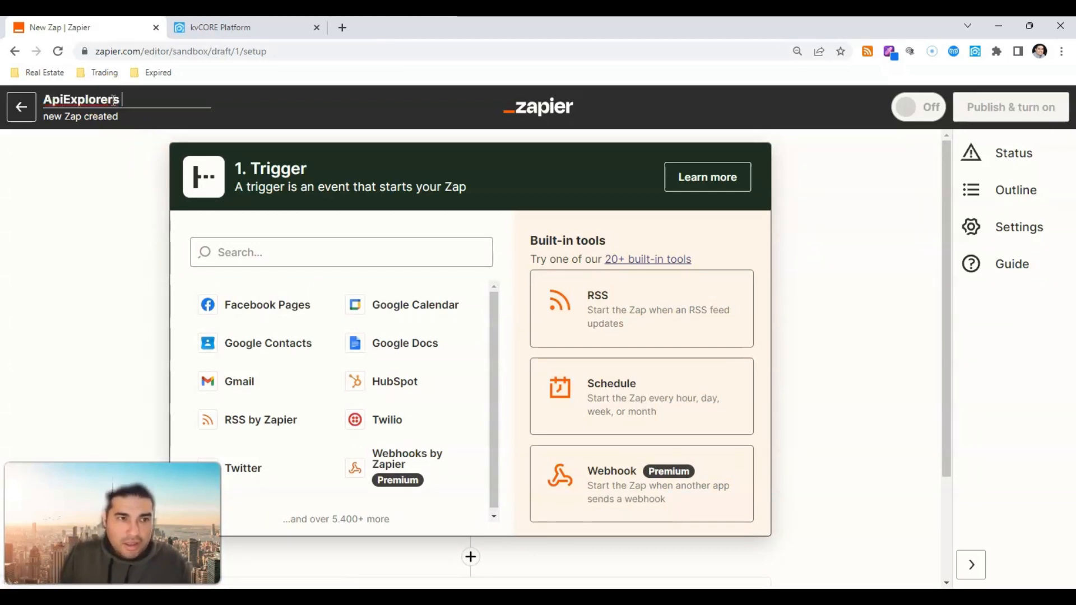
{"action": "type", "text": "AI Written Emails"}
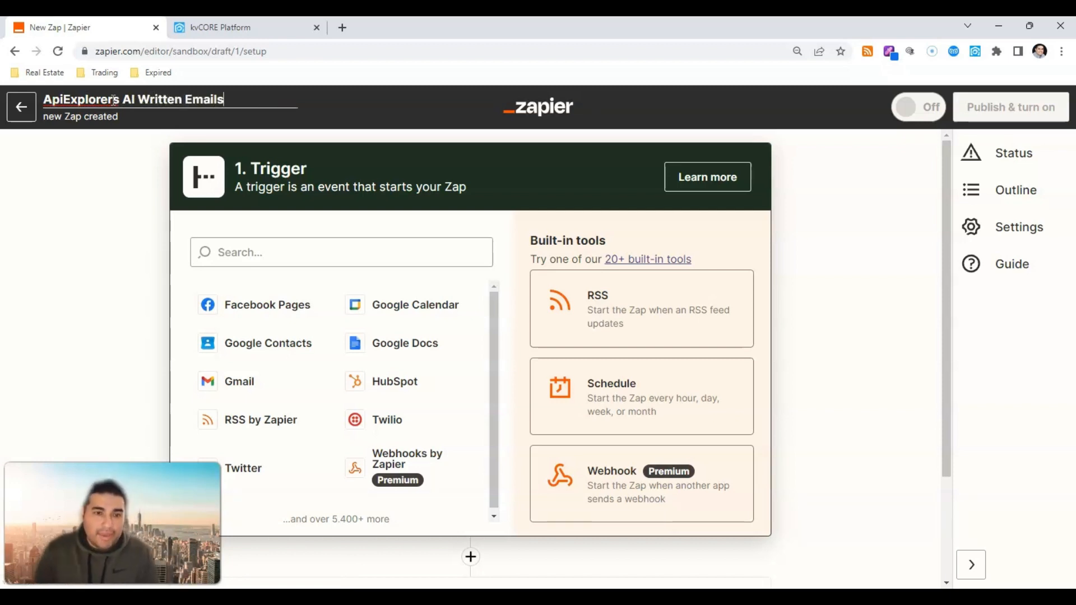
{"action": "left_click", "coordinate": [199, 249]}
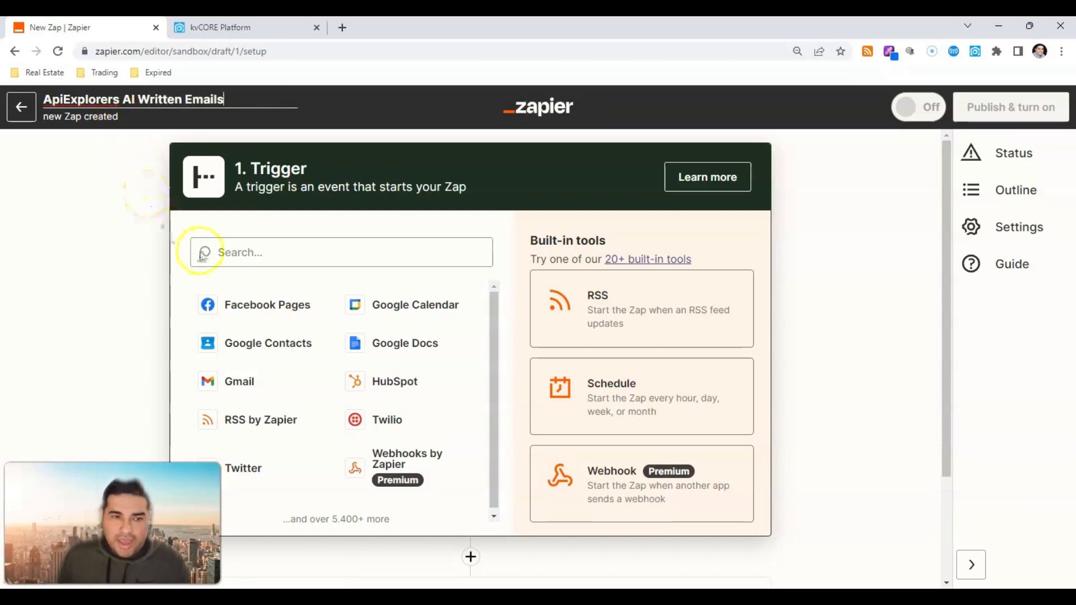
Step: Set the trigger to kvCORE with the Campaign Action event
{"action": "left_click", "coordinate": [230, 251]}
{"action": "type", "text": "kvcore"}
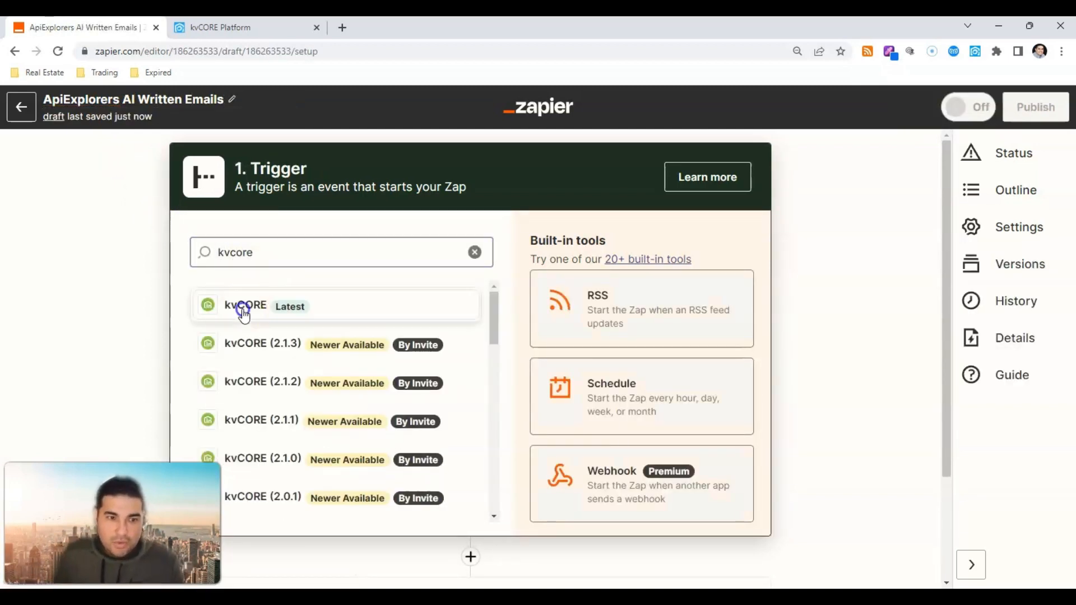
{"action": "left_click", "coordinate": [243, 311]}
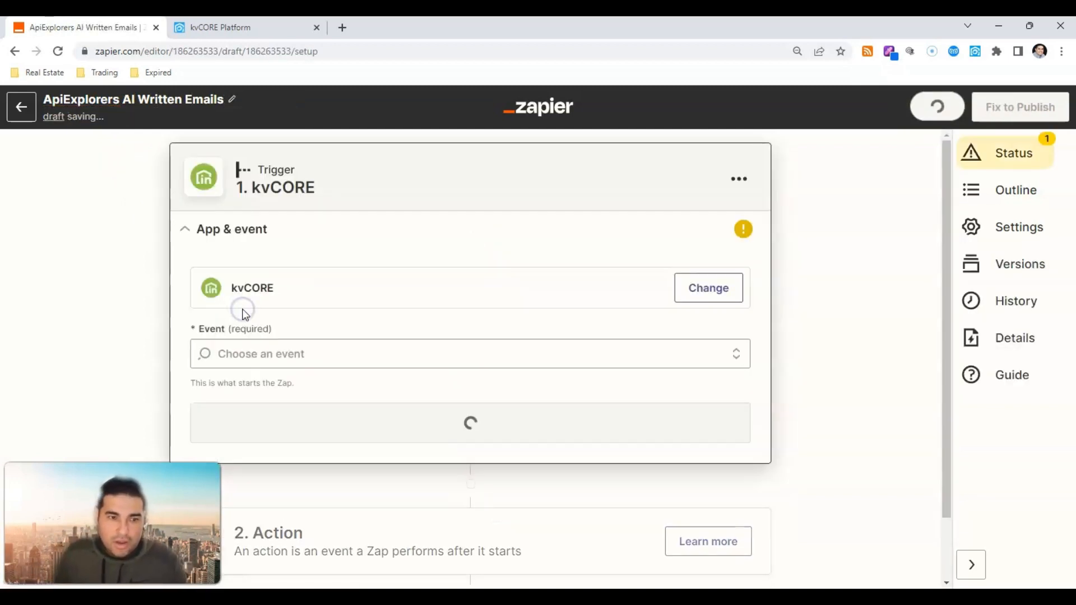
{"action": "left_click", "coordinate": [368, 355]}
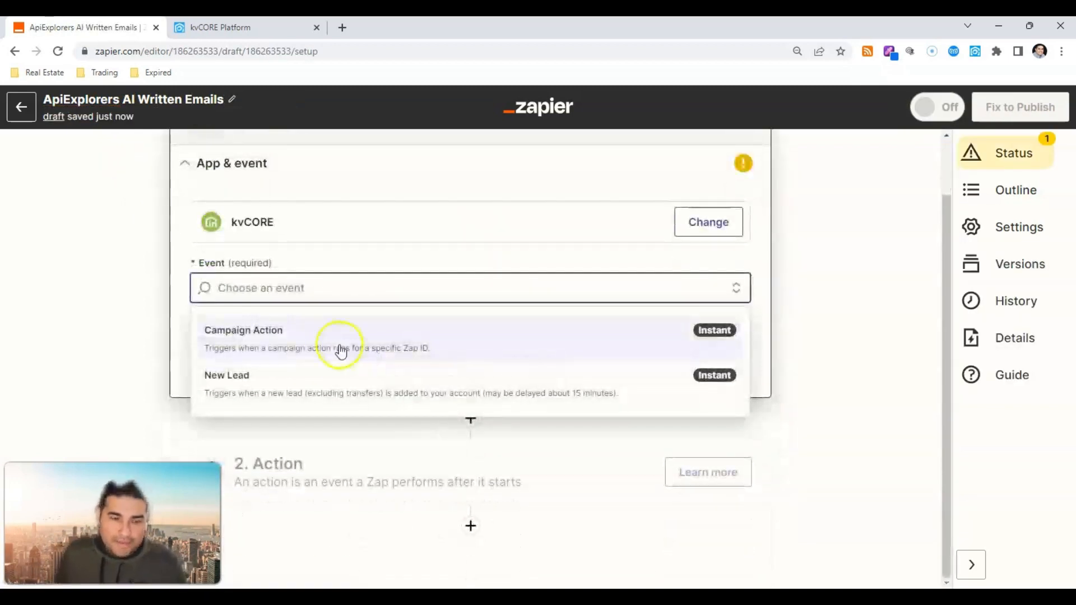
{"action": "left_click", "coordinate": [273, 341]}
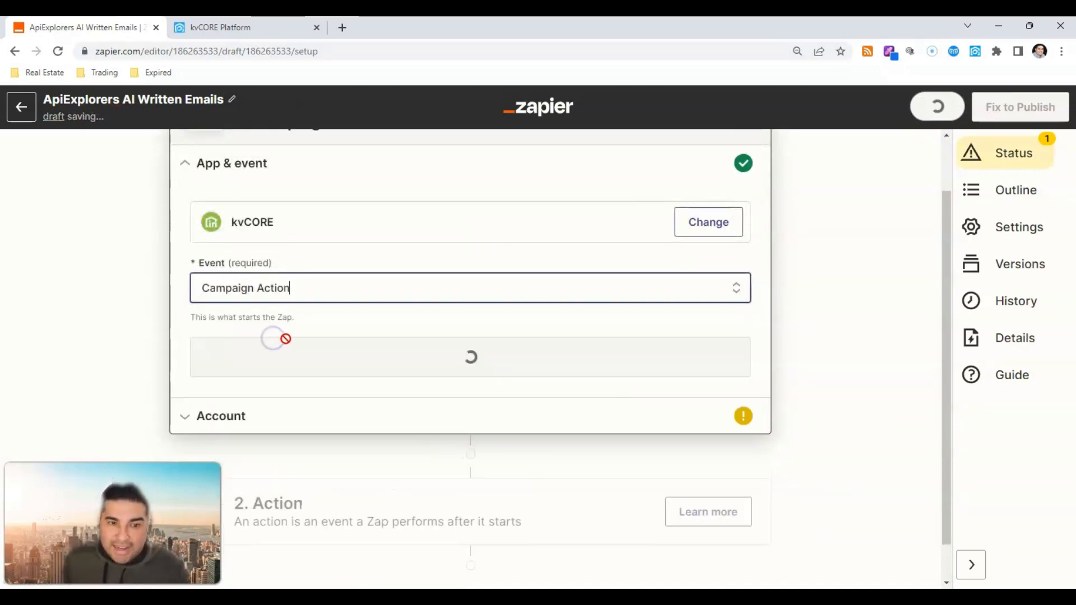
{"action": "left_click", "coordinate": [334, 365]}
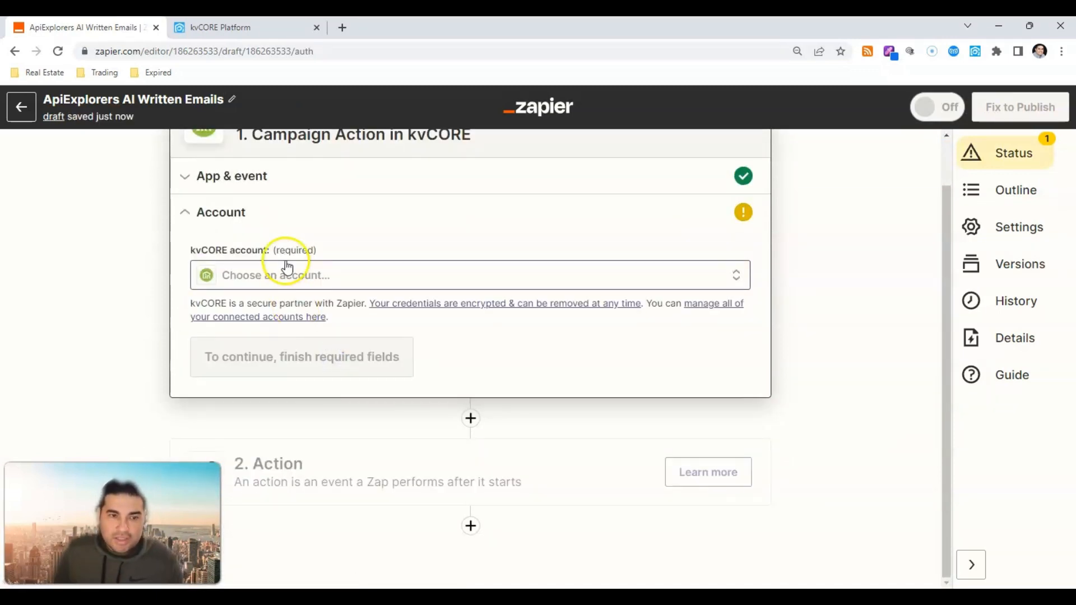
Step: Connect the kvCORE account and paste the copied ID into Campaign Zap ID
{"action": "left_click", "coordinate": [287, 266]}
{"action": "left_click", "coordinate": [284, 388]}
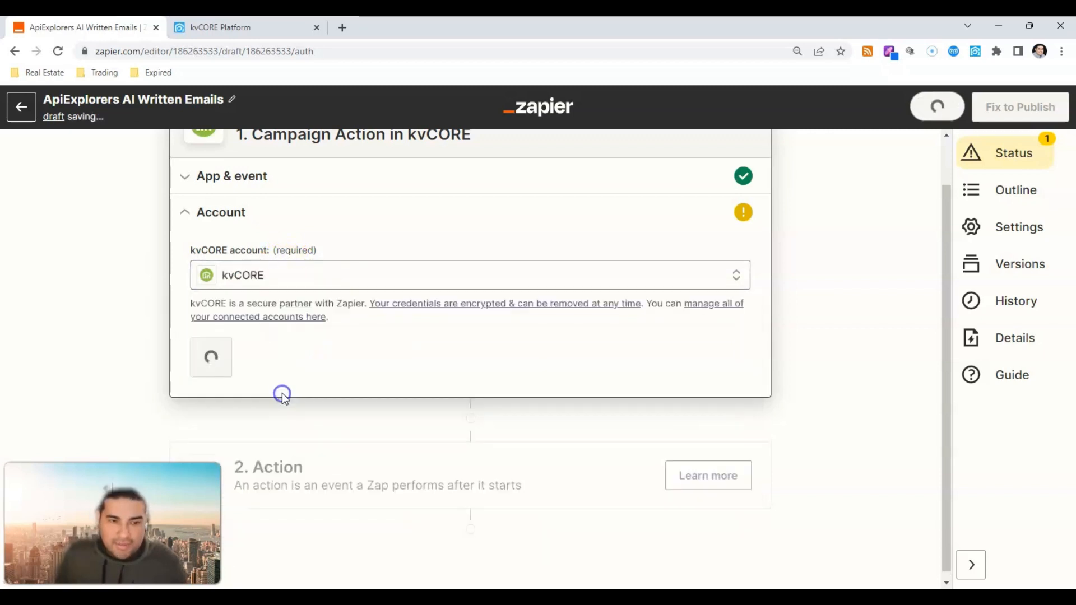
{"action": "left_click", "coordinate": [269, 364]}
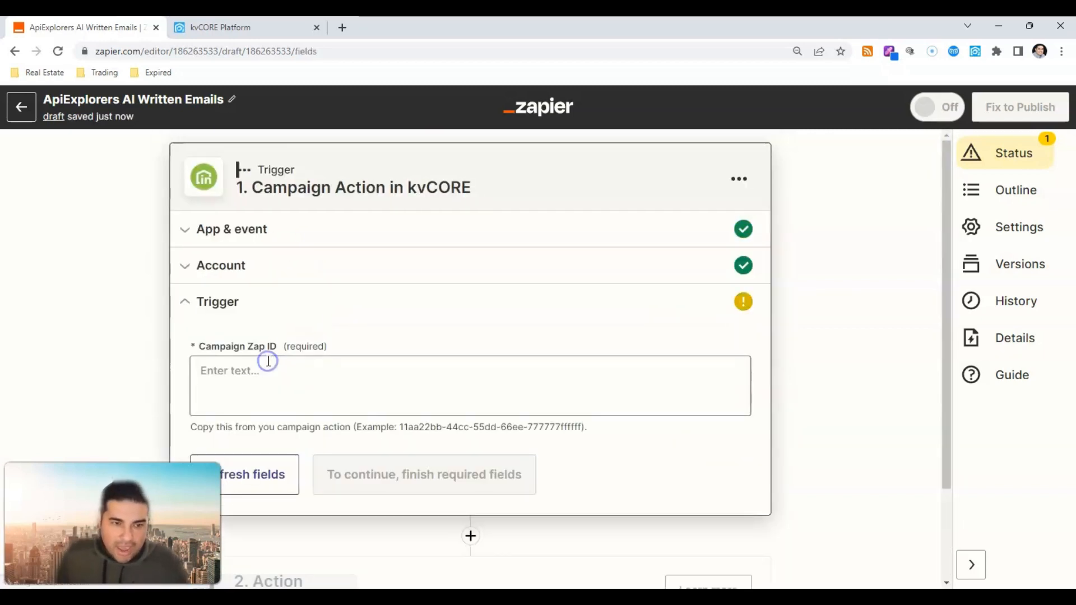
{"action": "left_click", "coordinate": [259, 373]}
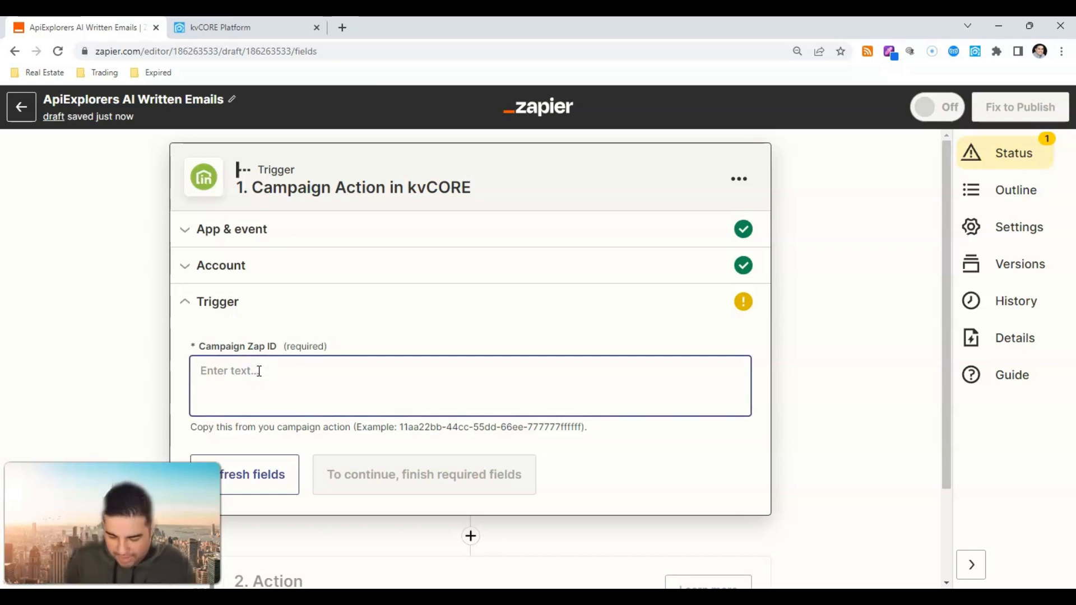
{"action": "key", "text": "ctrl+v"}
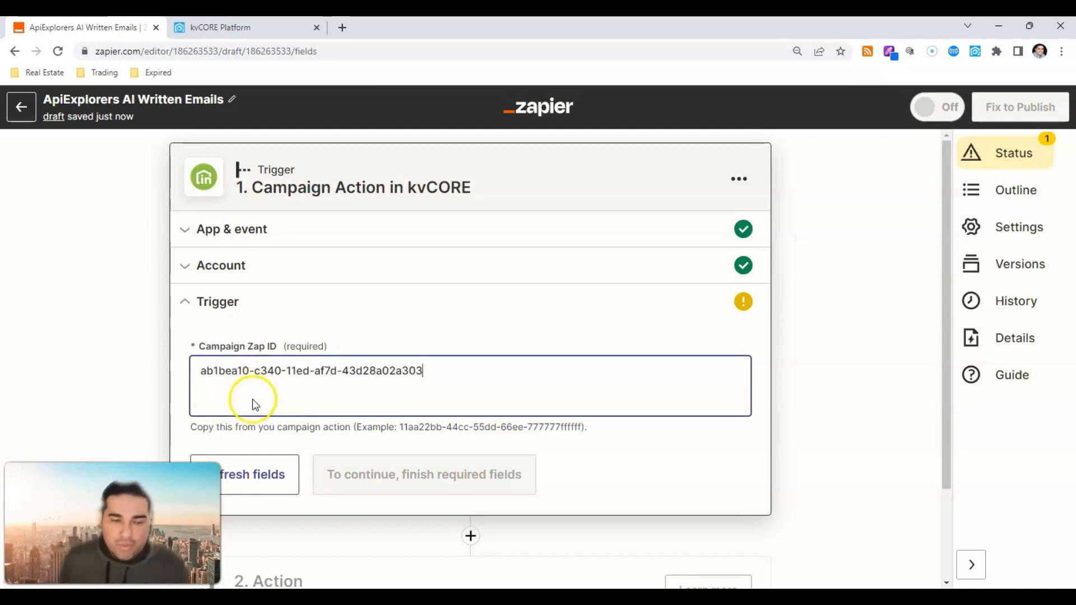
{"action": "scroll", "coordinate": [314, 393], "scroll_direction": "down", "scroll_amount": 2}
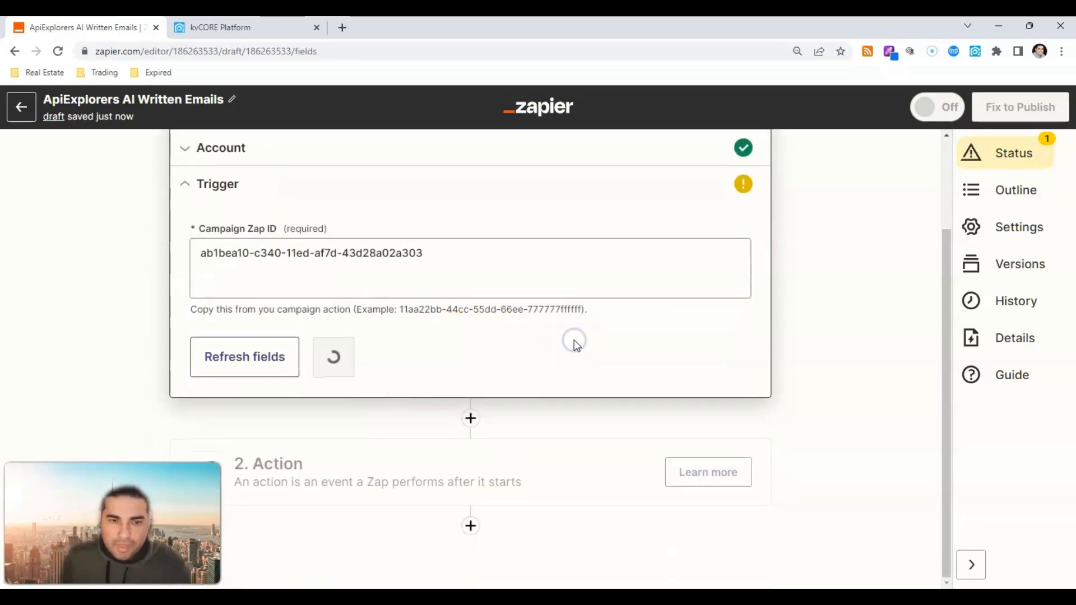
Step: Test the kvCORE trigger, accept the Campaign C sample, and search 'Open' for step 2's app
{"action": "left_click", "coordinate": [365, 356]}
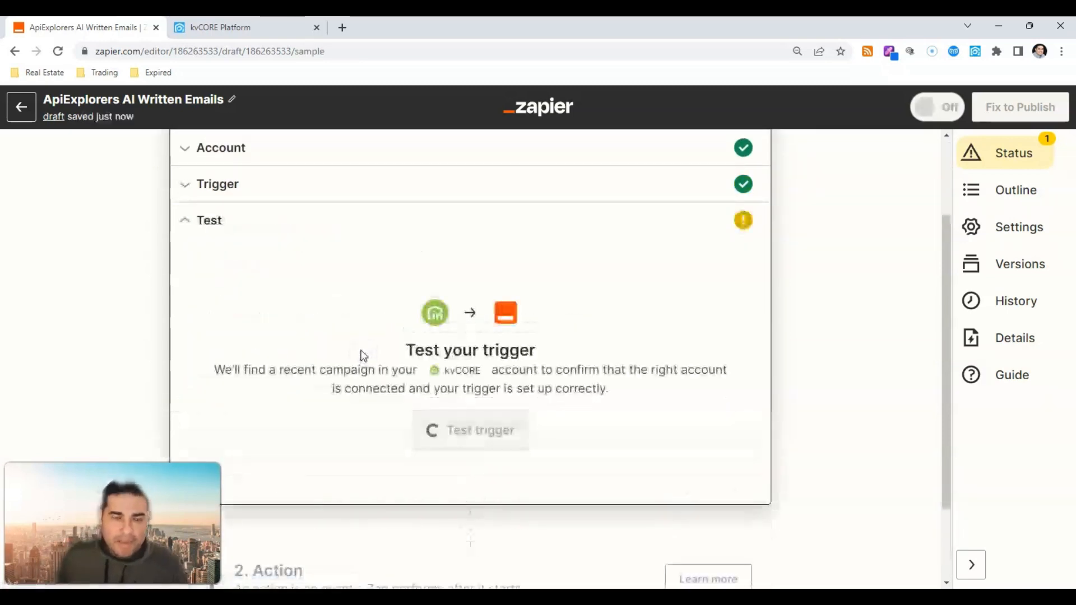
{"action": "left_click", "coordinate": [489, 438]}
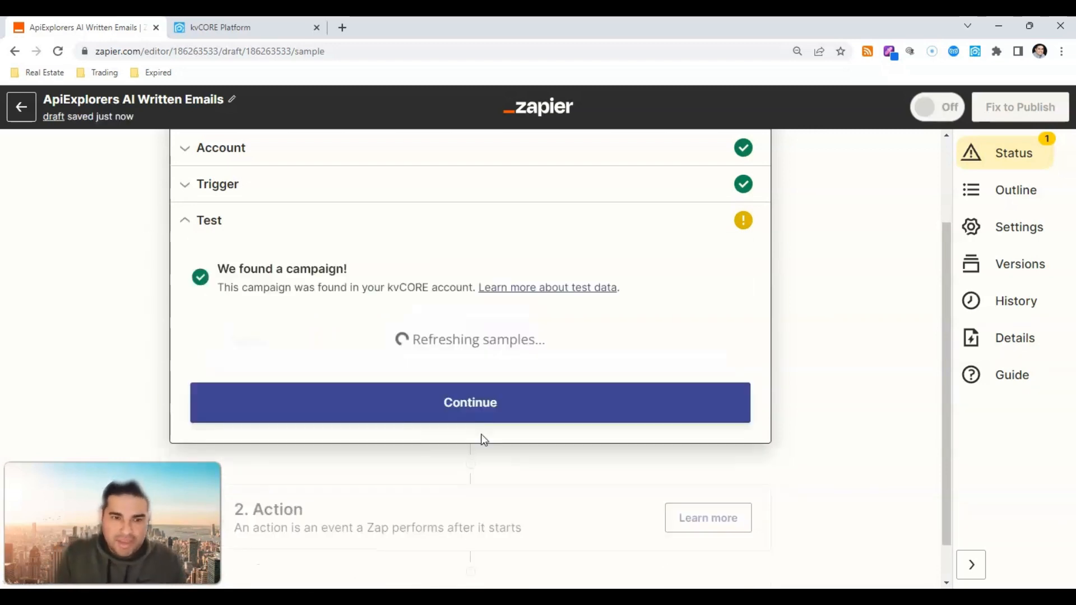
{"action": "scroll", "coordinate": [482, 436], "scroll_direction": "down", "scroll_amount": 10}
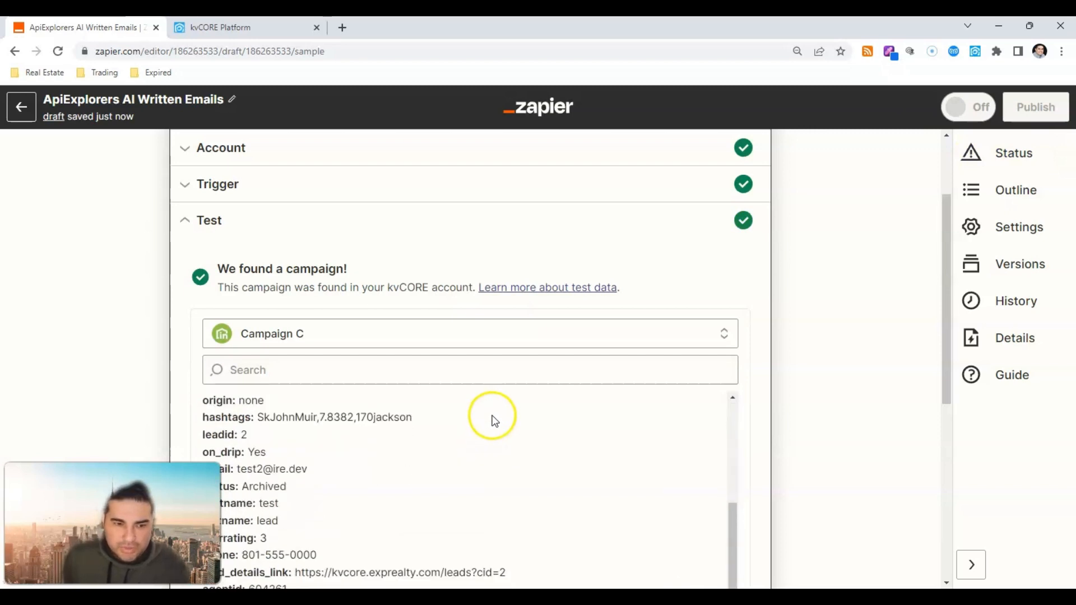
{"action": "scroll", "coordinate": [464, 316], "scroll_direction": "down", "scroll_amount": 3}
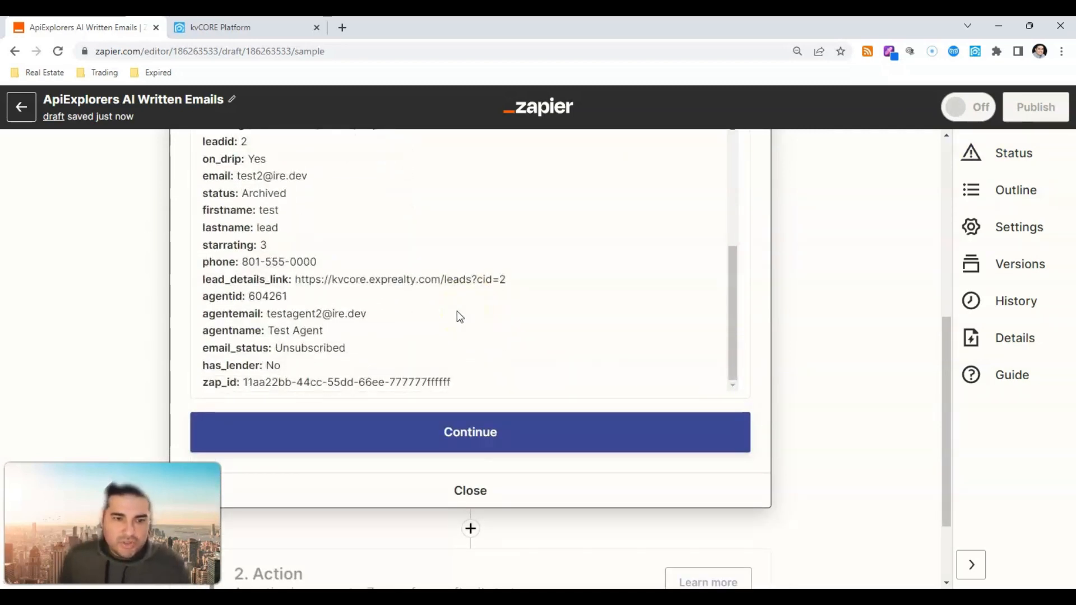
{"action": "scroll", "coordinate": [460, 317], "scroll_direction": "up", "scroll_amount": 5}
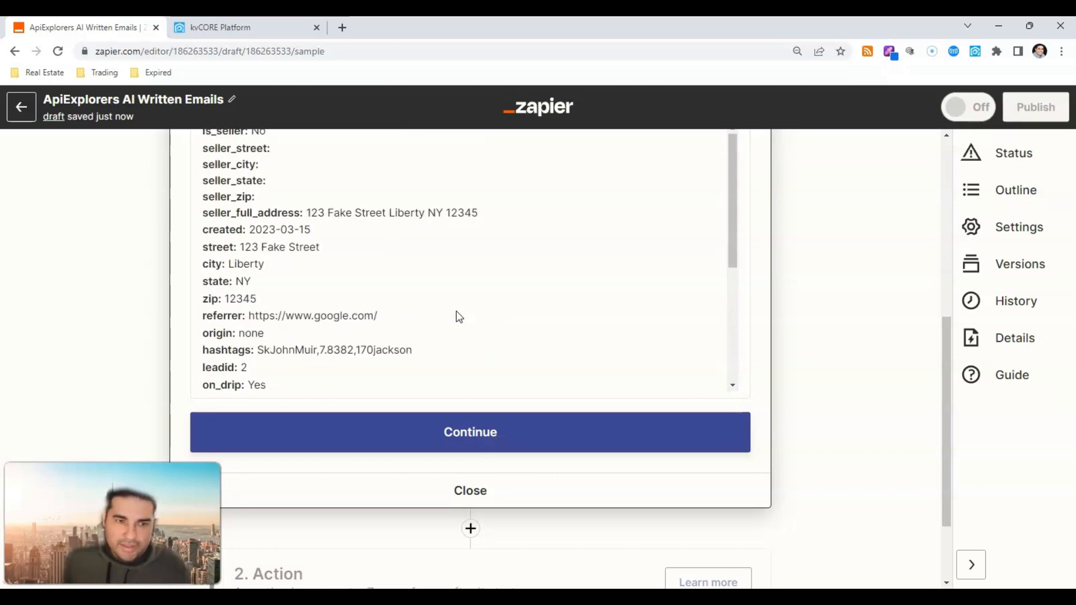
{"action": "scroll", "coordinate": [456, 317], "scroll_direction": "up", "scroll_amount": 3}
{"action": "scroll", "coordinate": [588, 307], "scroll_direction": "down", "scroll_amount": 3}
{"action": "scroll", "coordinate": [685, 348], "scroll_direction": "down", "scroll_amount": 2}
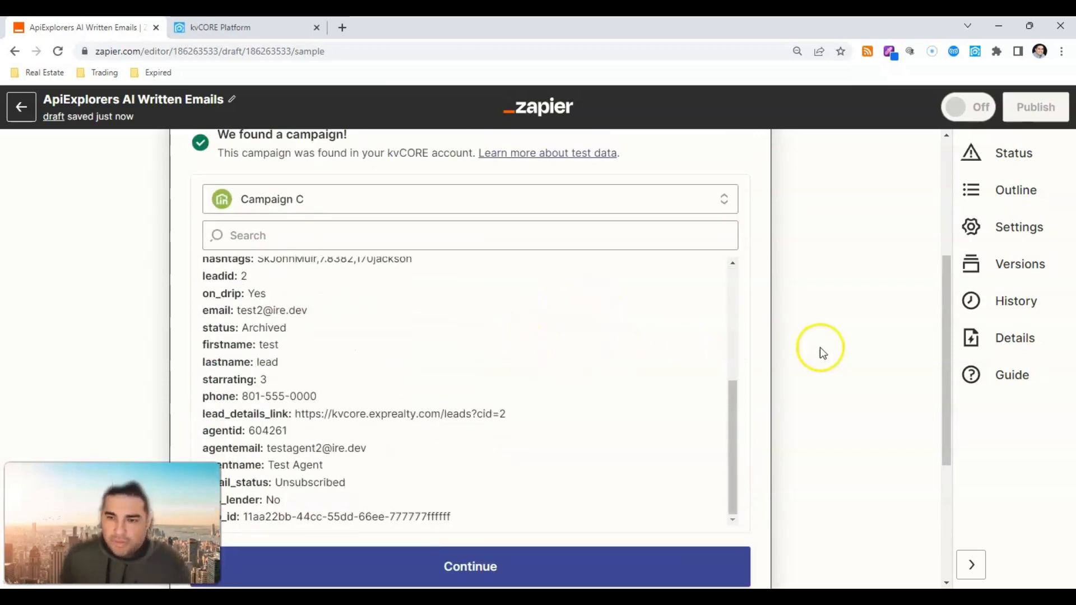
{"action": "scroll", "coordinate": [616, 404], "scroll_direction": "down", "scroll_amount": 3}
{"action": "left_click", "coordinate": [459, 372]}
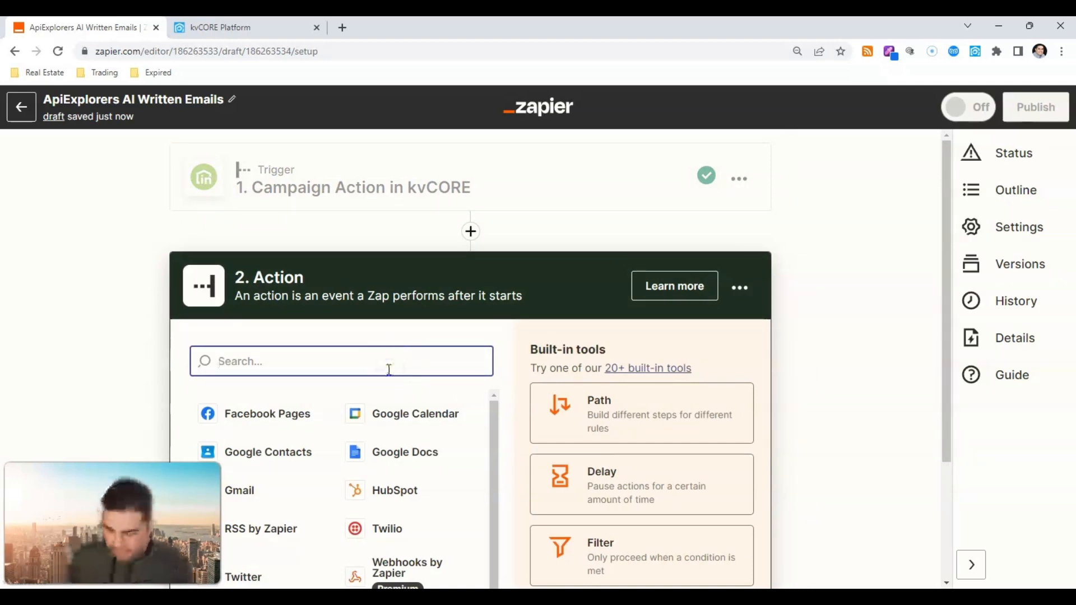
{"action": "type", "text": "Open"}
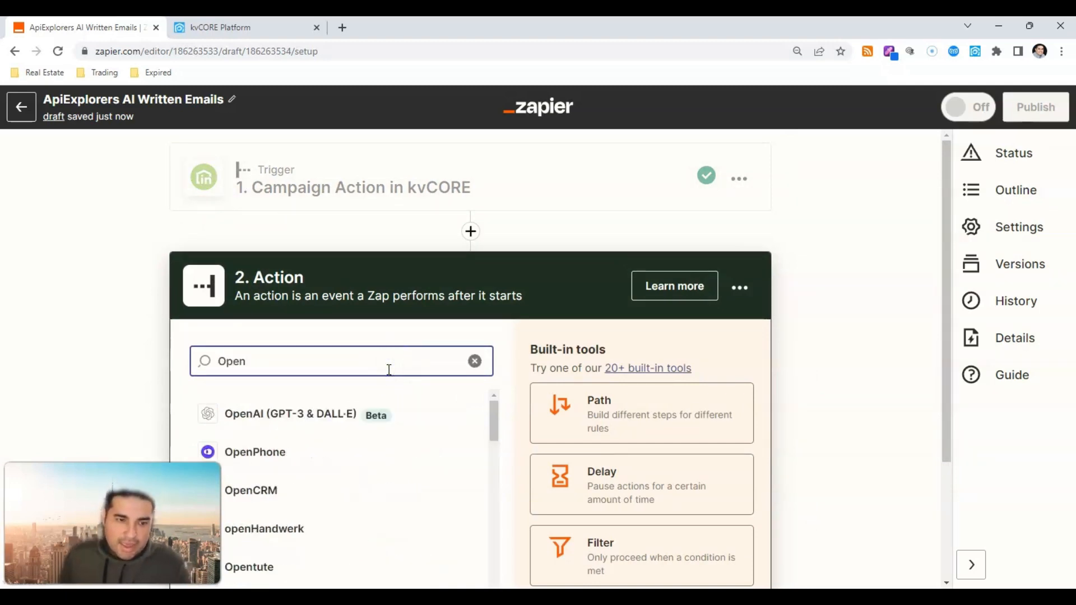
Step: Make step 2 OpenAI (GPT-3 & DALL·E) Send Prompt using the connected OpenAI account
{"action": "left_click", "coordinate": [301, 414]}
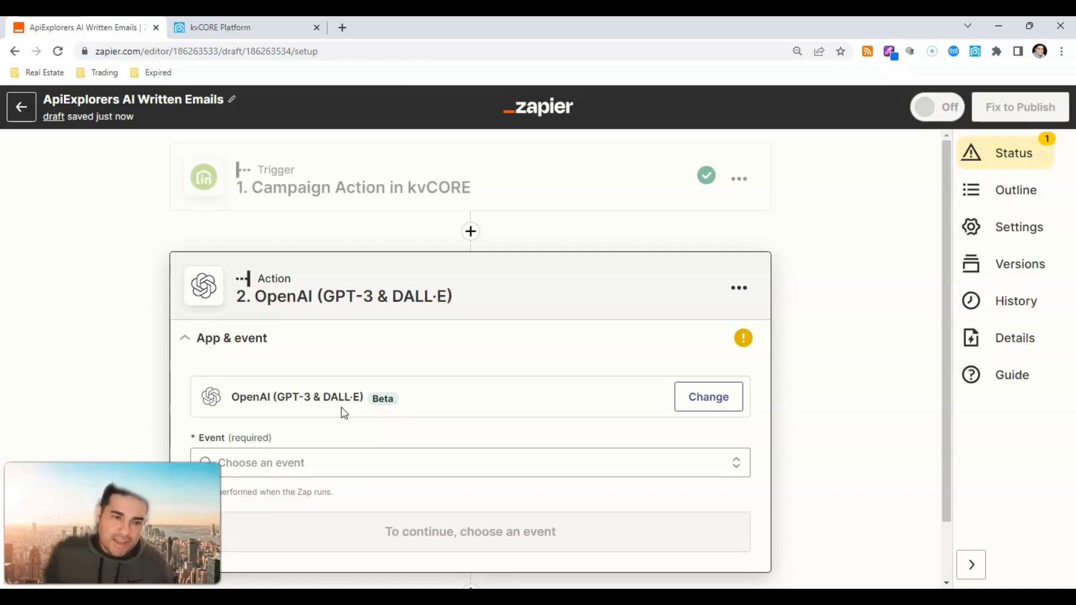
{"action": "left_click", "coordinate": [336, 404]}
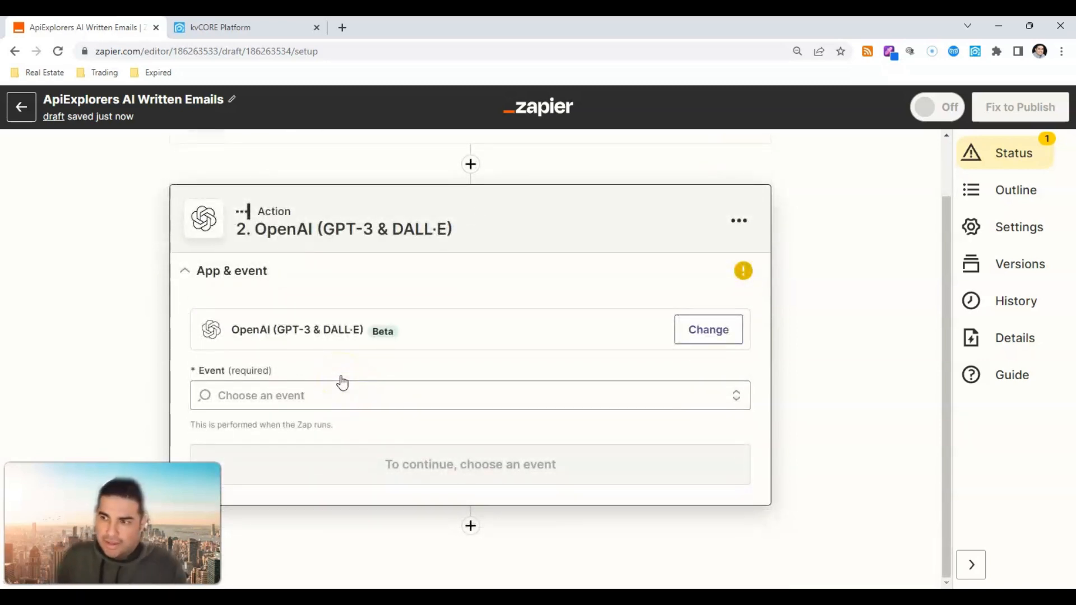
{"action": "left_click", "coordinate": [339, 379]}
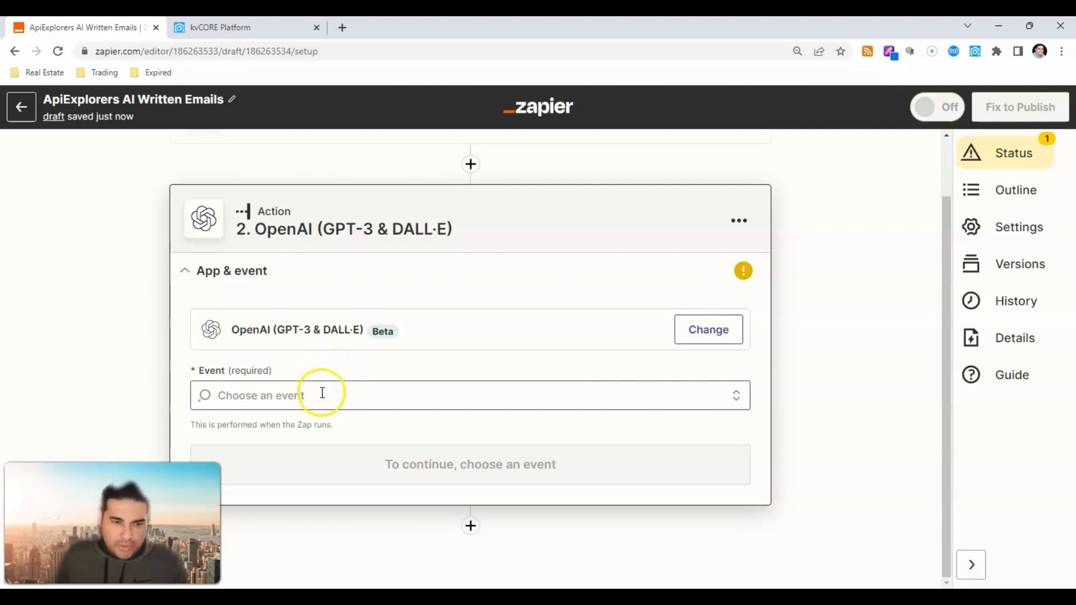
{"action": "type", "text": "Send"}
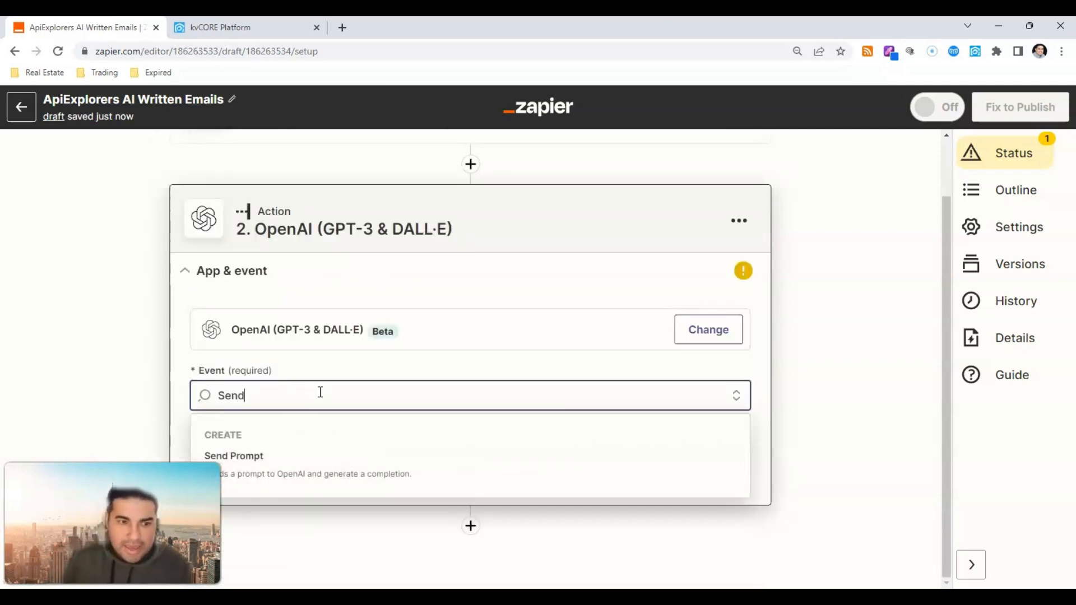
{"action": "left_click", "coordinate": [343, 452]}
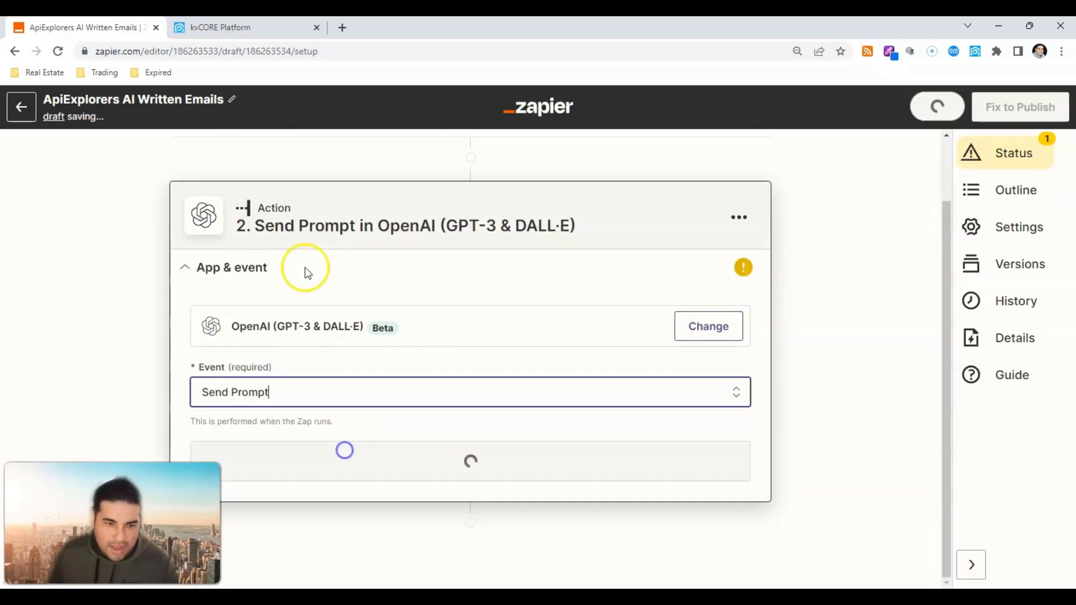
{"action": "left_click", "coordinate": [423, 404]}
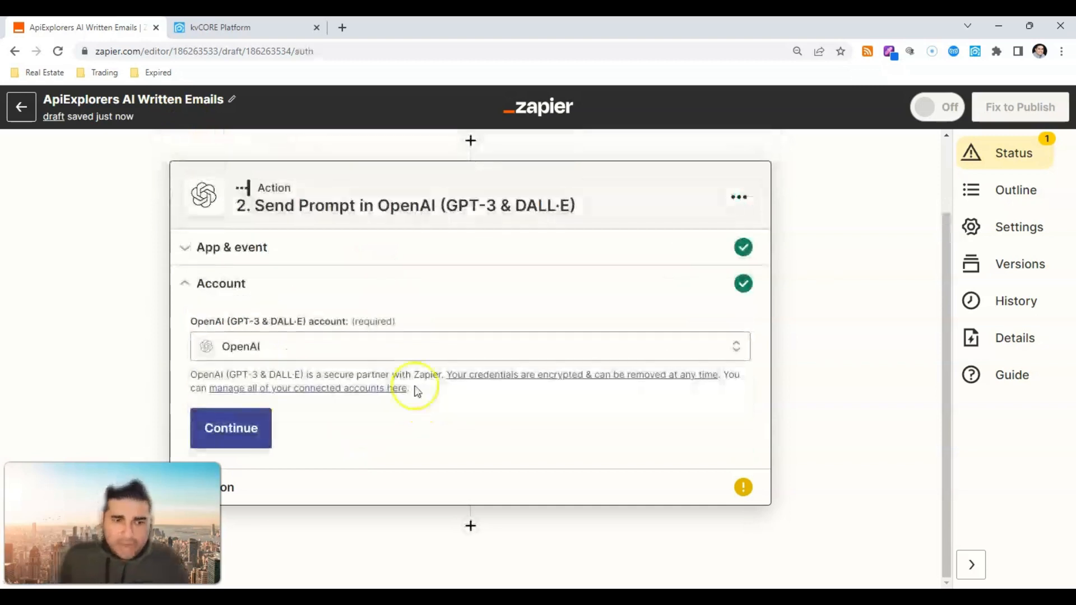
{"action": "left_click", "coordinate": [253, 424]}
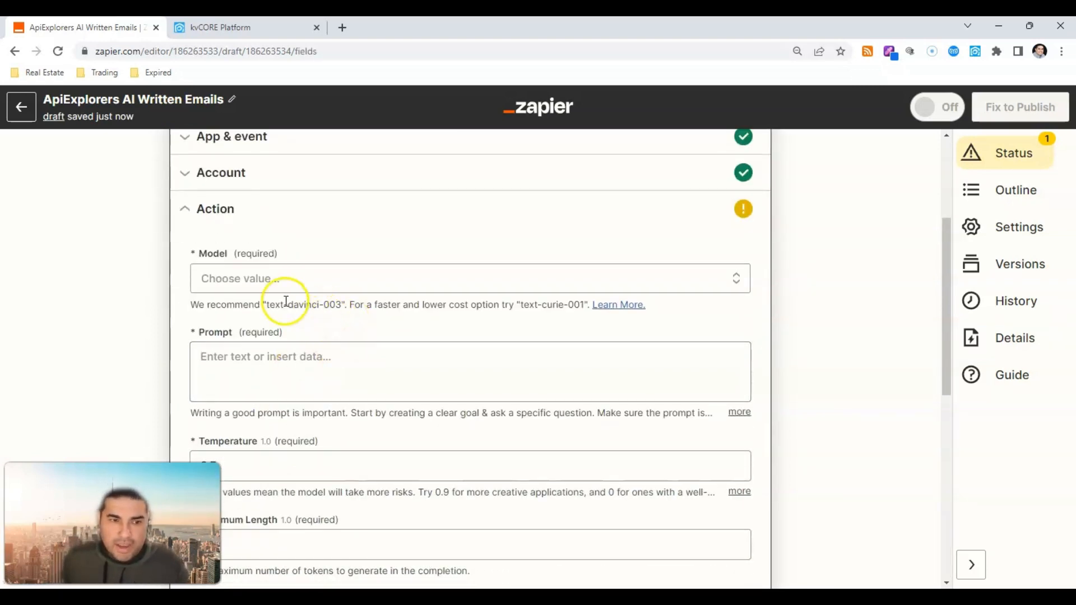
Step: Search the Model list for 'text-dav' and pick text-davinci-003
{"action": "left_click", "coordinate": [276, 283]}
{"action": "type", "text": "text=-"}
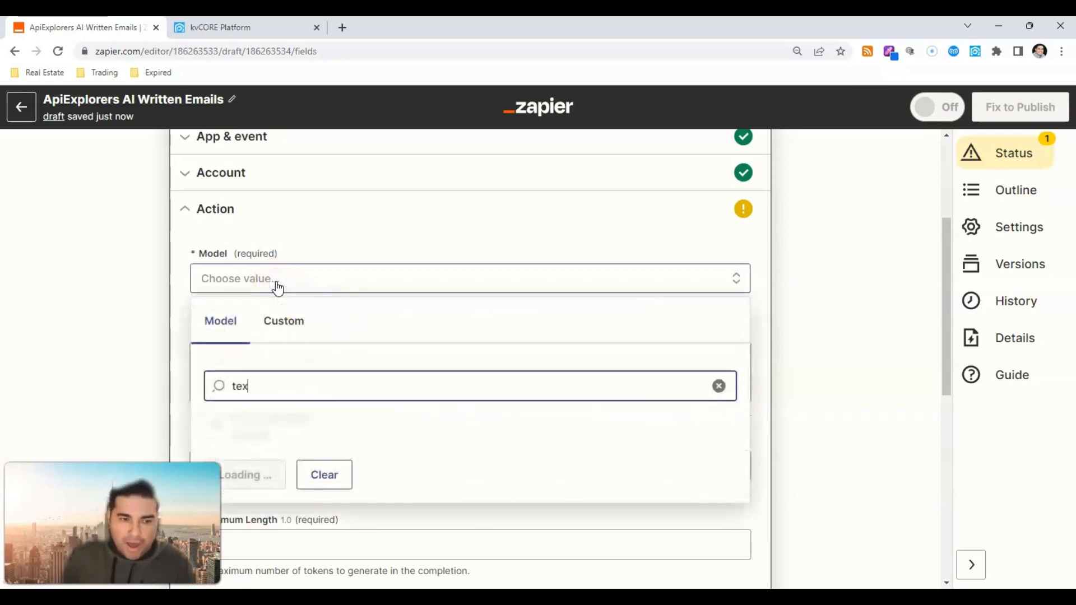
{"action": "key", "text": "BackSpace"}
{"action": "key", "text": "BackSpace"}
{"action": "key", "text": "BackSpace"}
{"action": "type", "text": "t"}
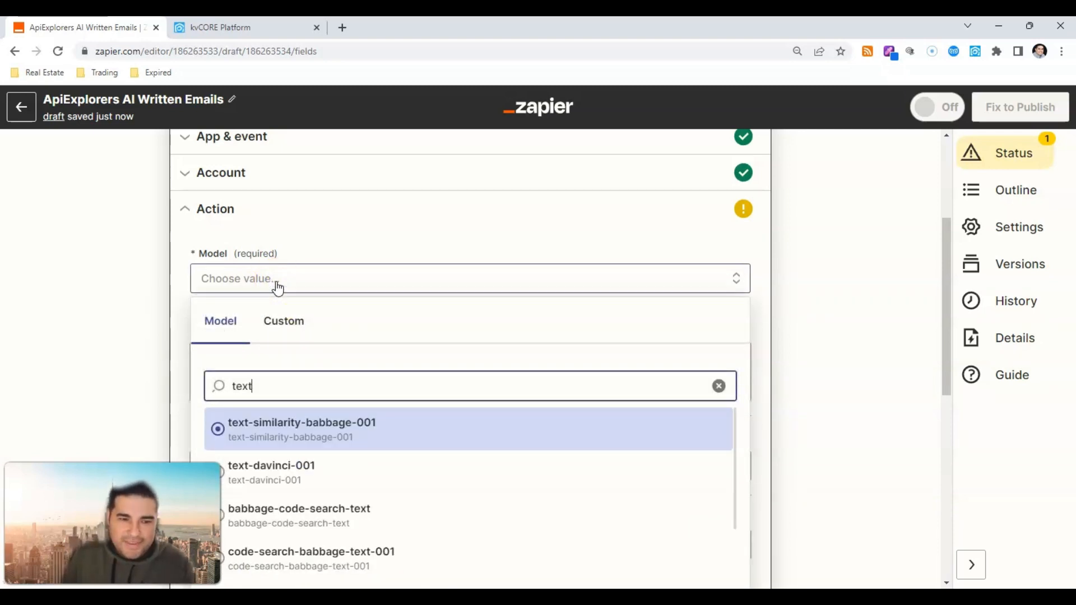
{"action": "type", "text": "-davv"}
{"action": "key", "text": "BackSpace"}
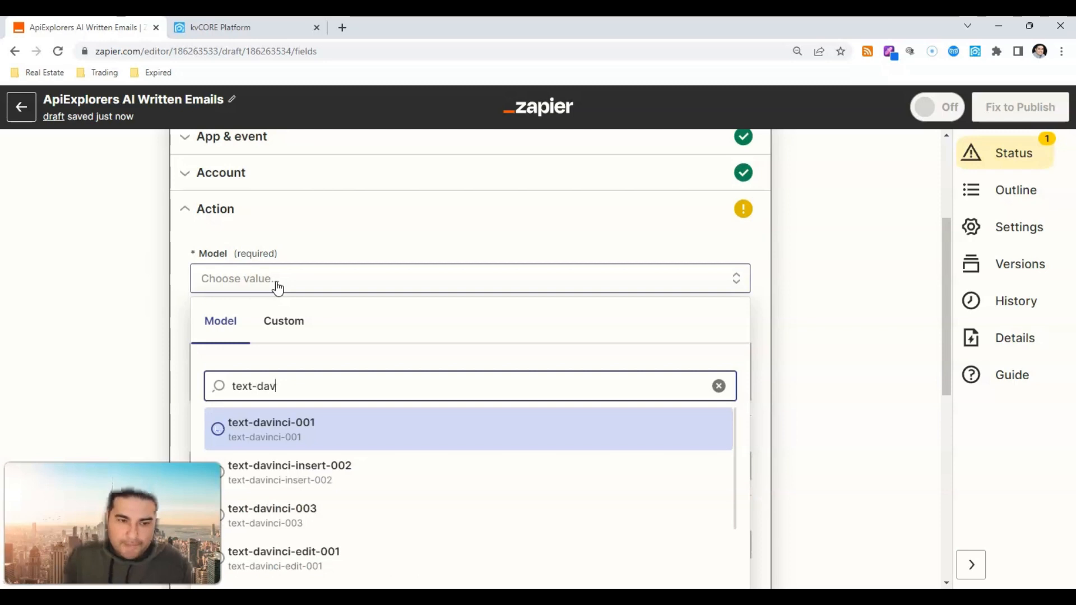
{"action": "key", "text": "Down"}
{"action": "key", "text": "Down"}
{"action": "key", "text": "Down"}
{"action": "key", "text": "Up"}
{"action": "key", "text": "Return"}
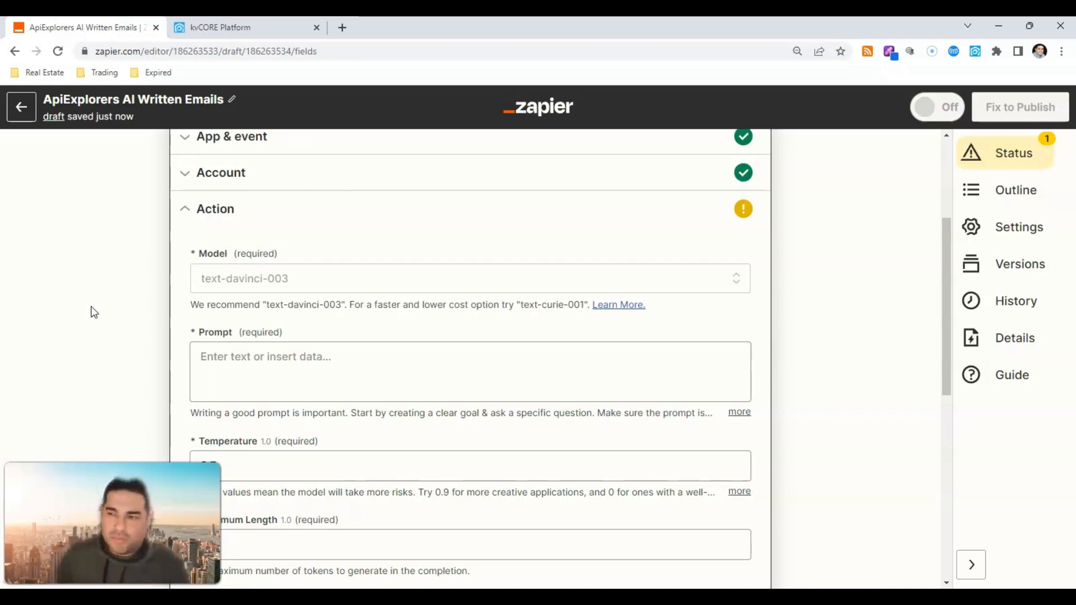
Step: Start the Prompt 'Write me an email starting with' Firstname, describing a new home-search buyer and the agent's website
{"action": "scroll", "coordinate": [275, 335], "scroll_direction": "down", "scroll_amount": 1}
{"action": "left_click", "coordinate": [289, 294]}
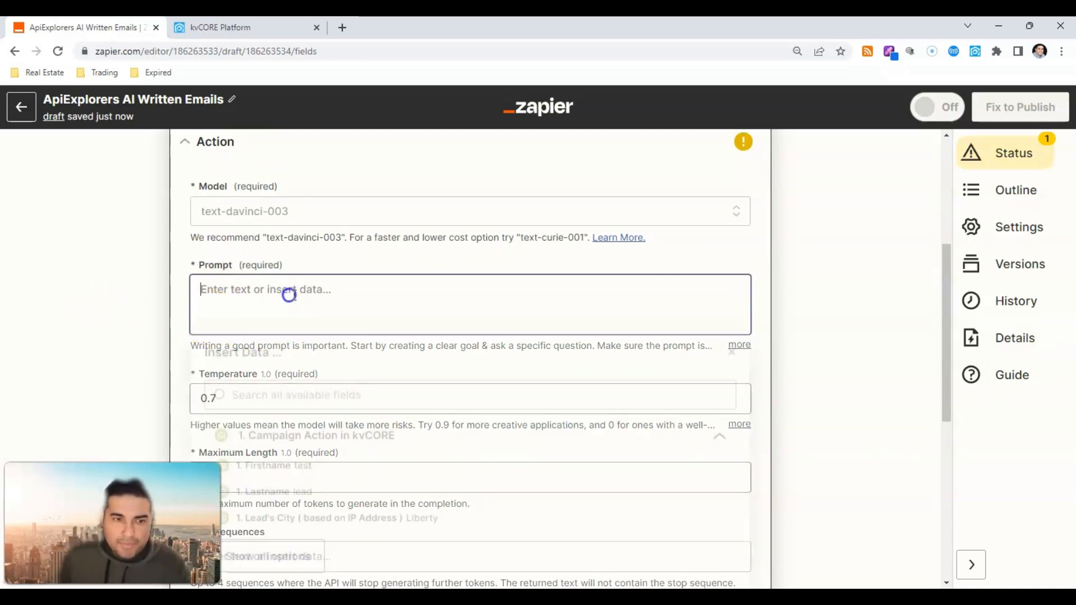
{"action": "type", "text": "Write "}
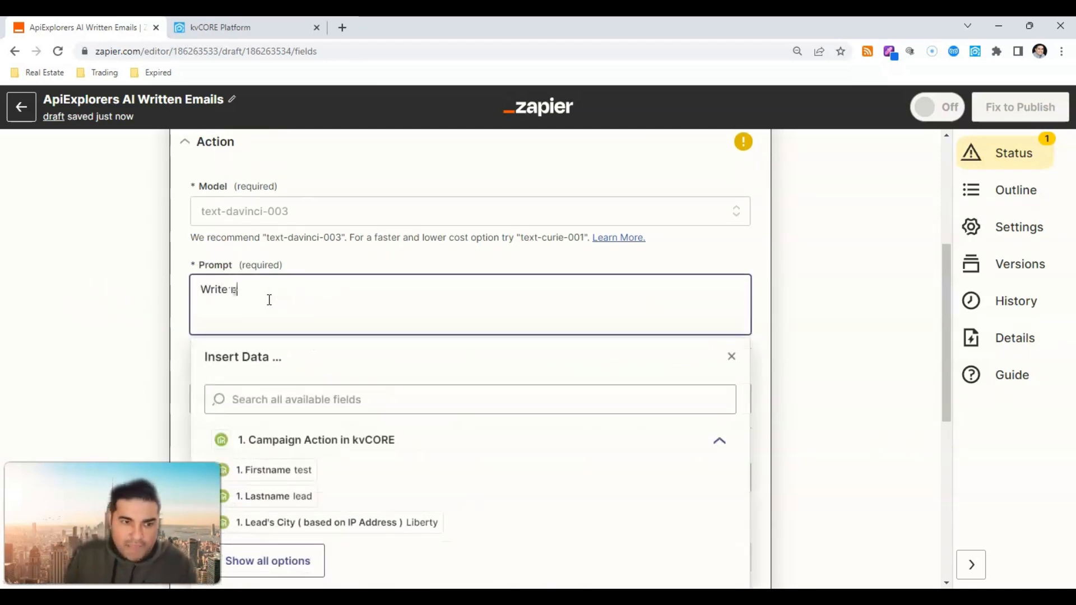
{"action": "type", "text": "me an email"}
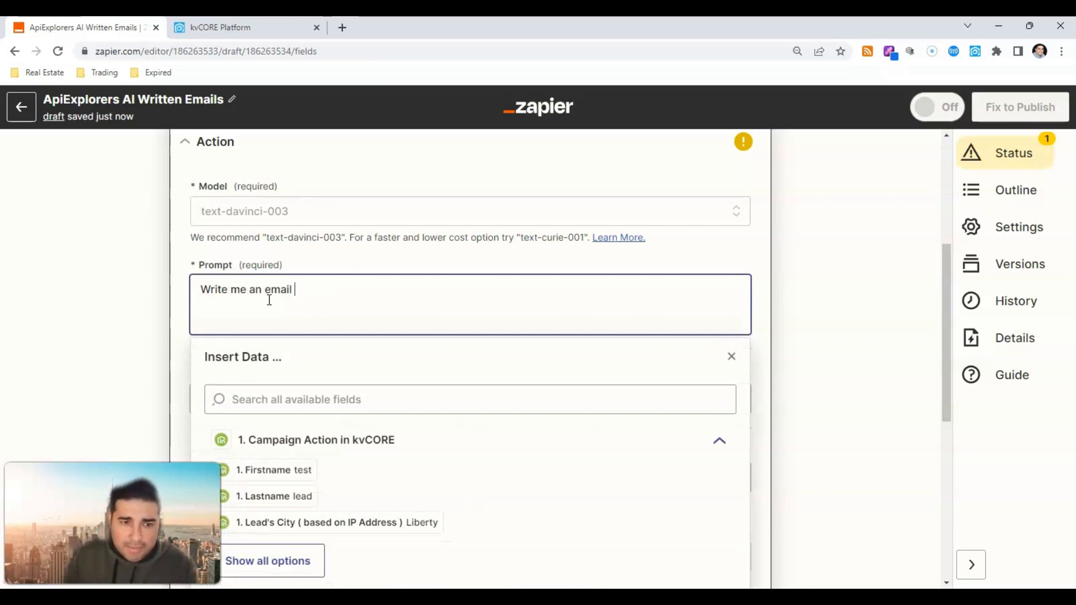
{"action": "type", "text": " starting with"}
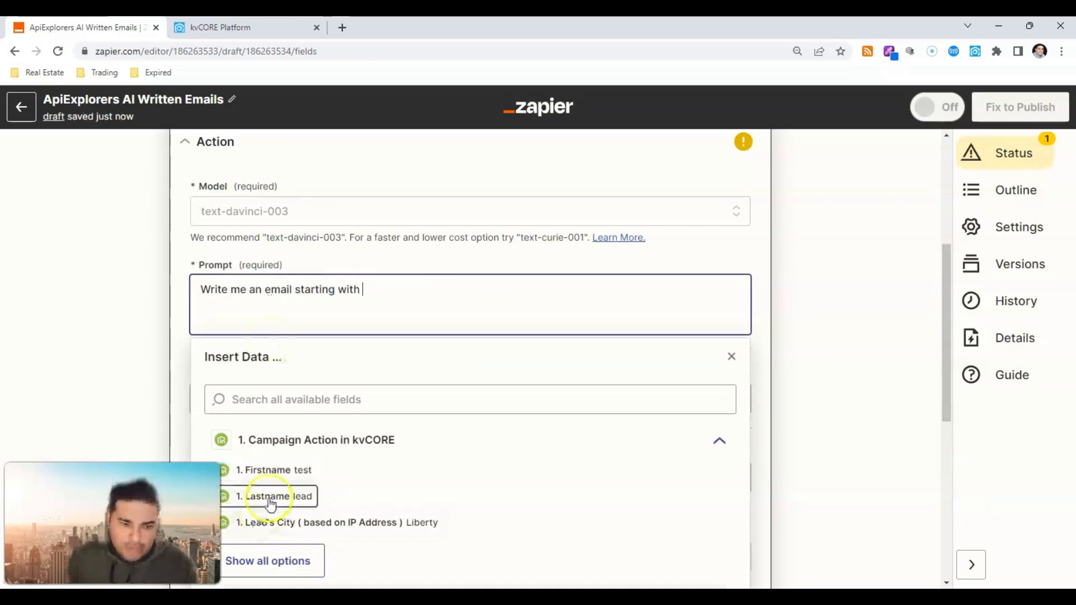
{"action": "left_click", "coordinate": [287, 470]}
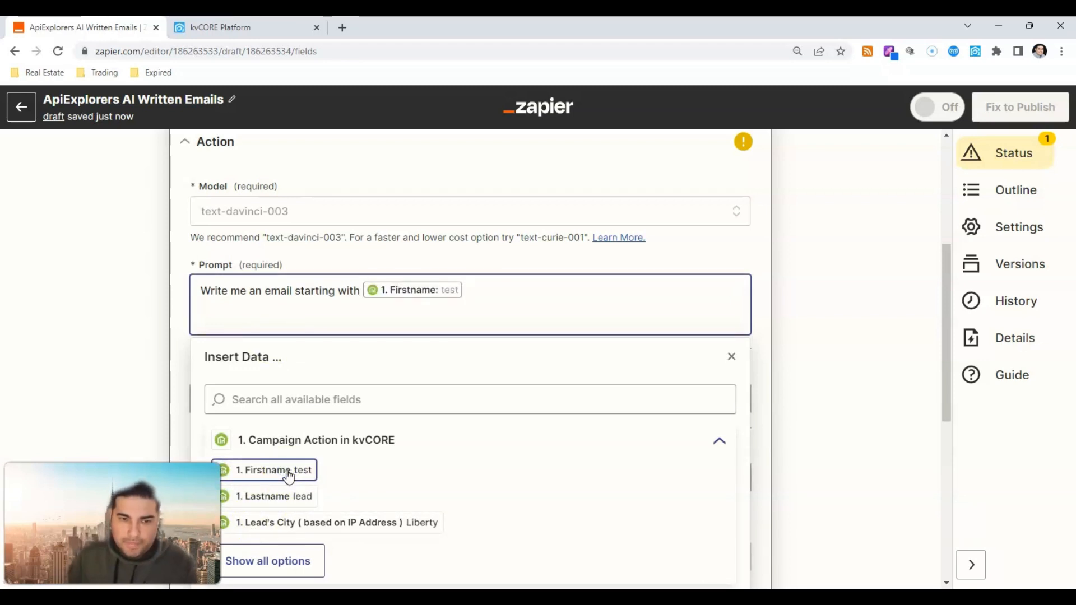
{"action": "type", "text": ". T"}
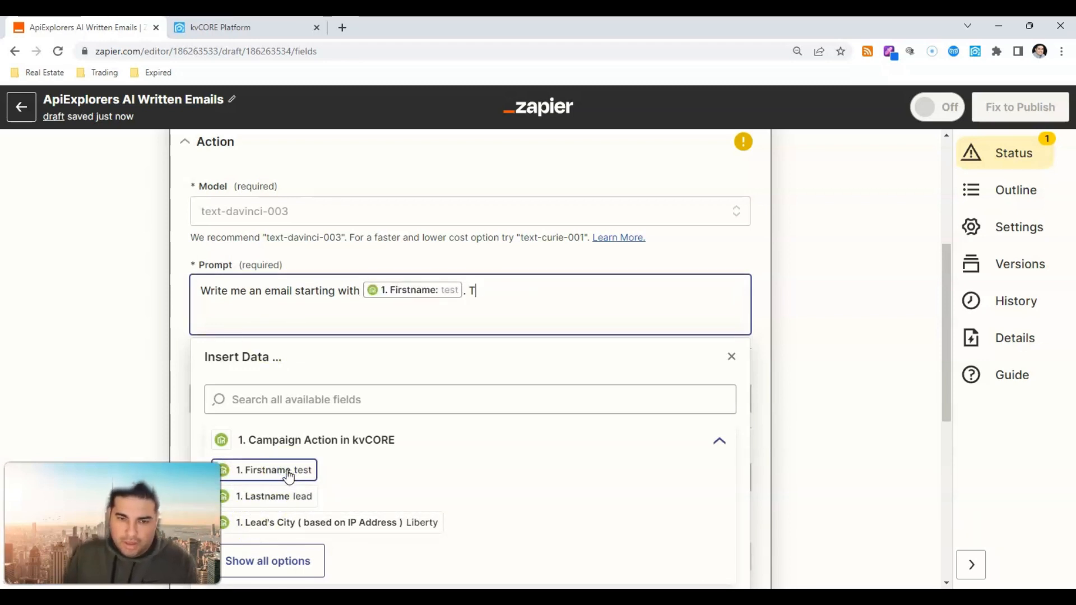
{"action": "type", "text": "his lead is a "}
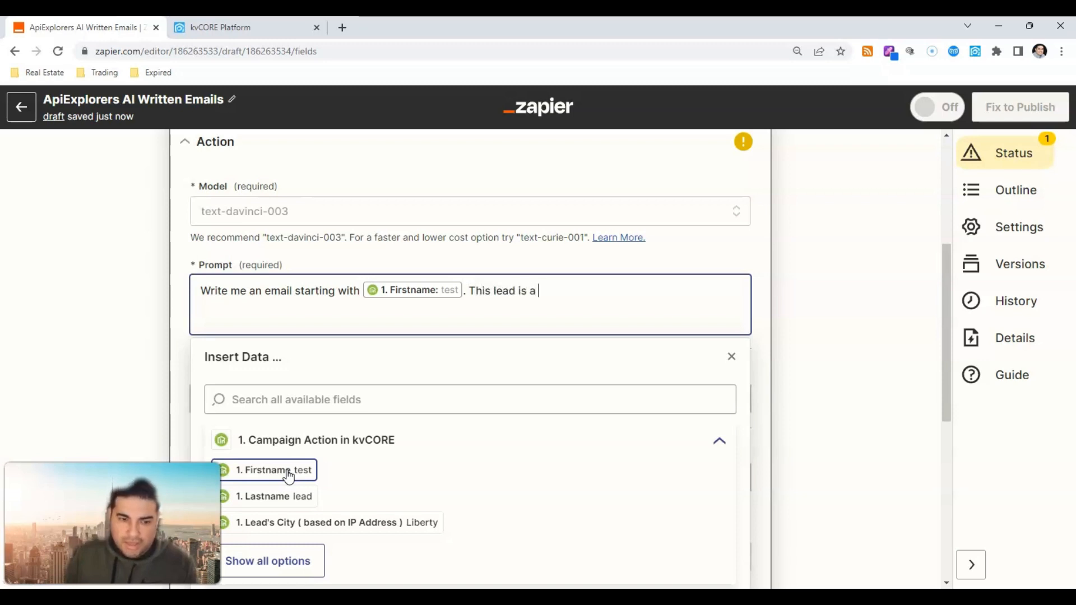
{"action": "type", "text": "buyer who just sta"}
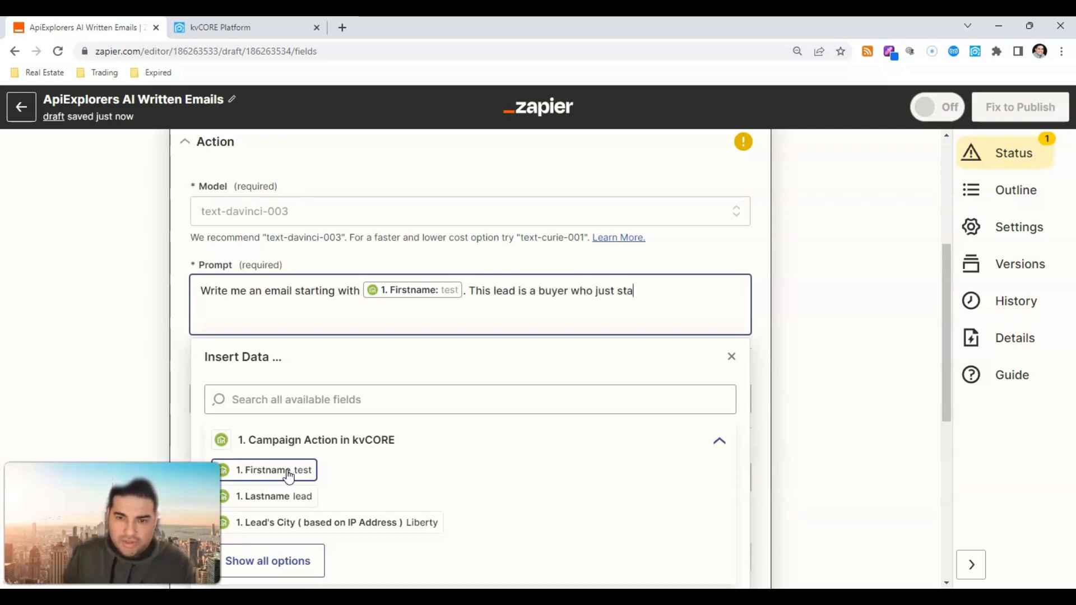
{"action": "type", "text": "rted their home se"}
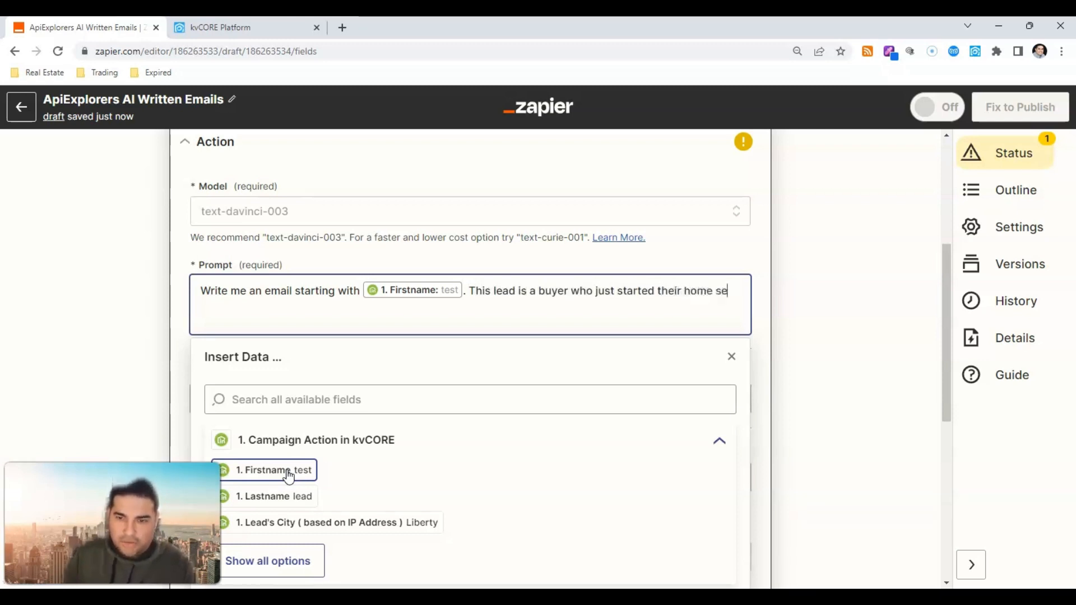
{"action": "type", "text": "arch https"}
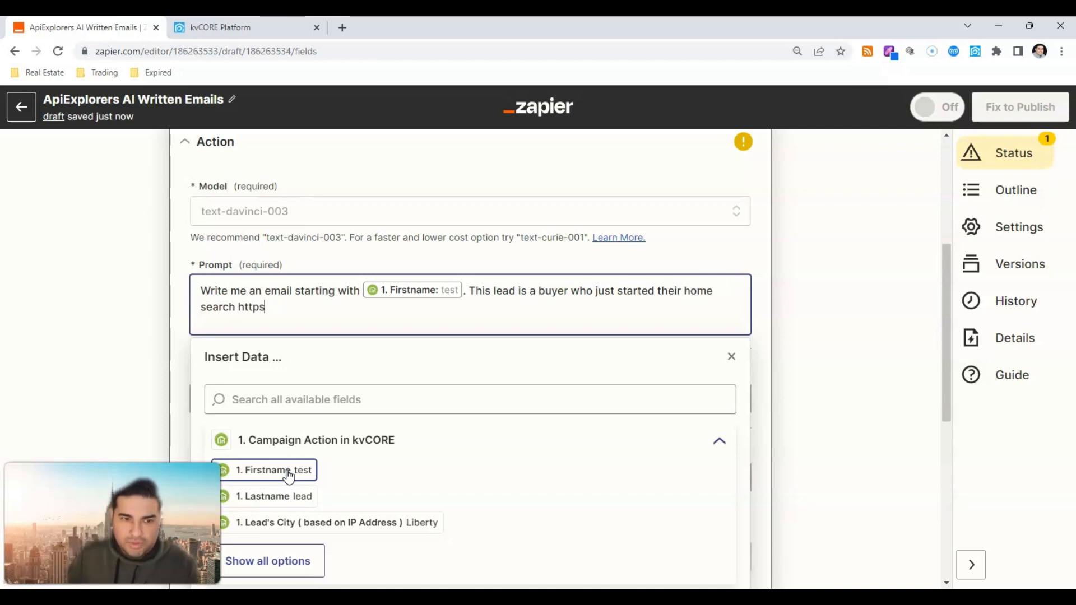
{"action": "type", "text": "://ernestneirag"}
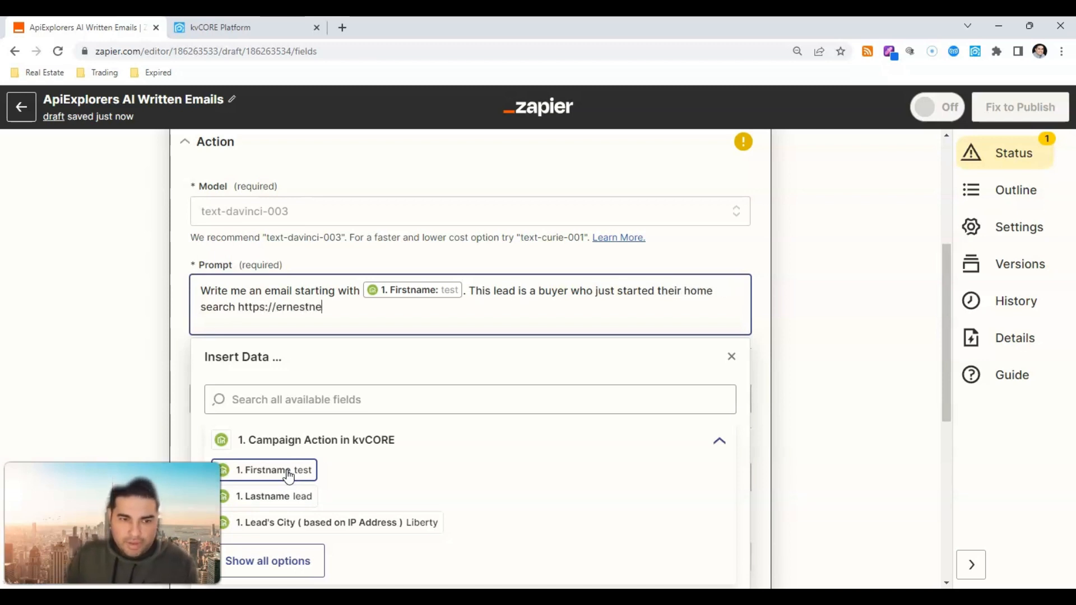
{"action": "key", "text": "BackSpace"}
{"action": "key", "text": "BackSpace"}
{"action": "key", "text": "BackSpace"}
{"action": "key", "text": "BackSpace"}
{"action": "key", "text": "BackSpace"}
{"action": "key", "text": "BackSpace"}
{"action": "type", "text": "enrique"}
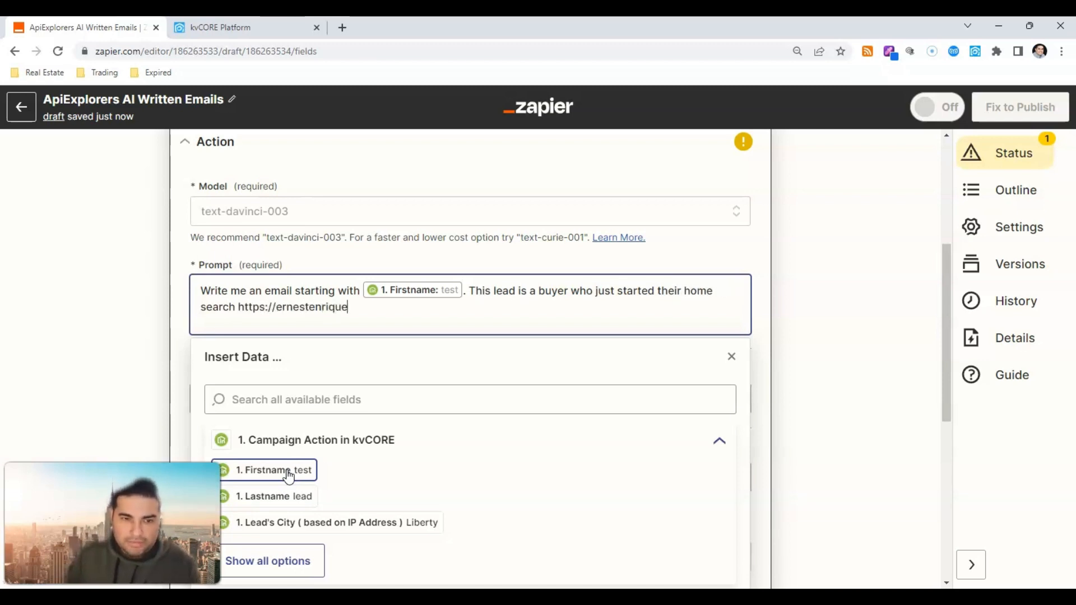
{"action": "type", "text": "z.exprealty.com."}
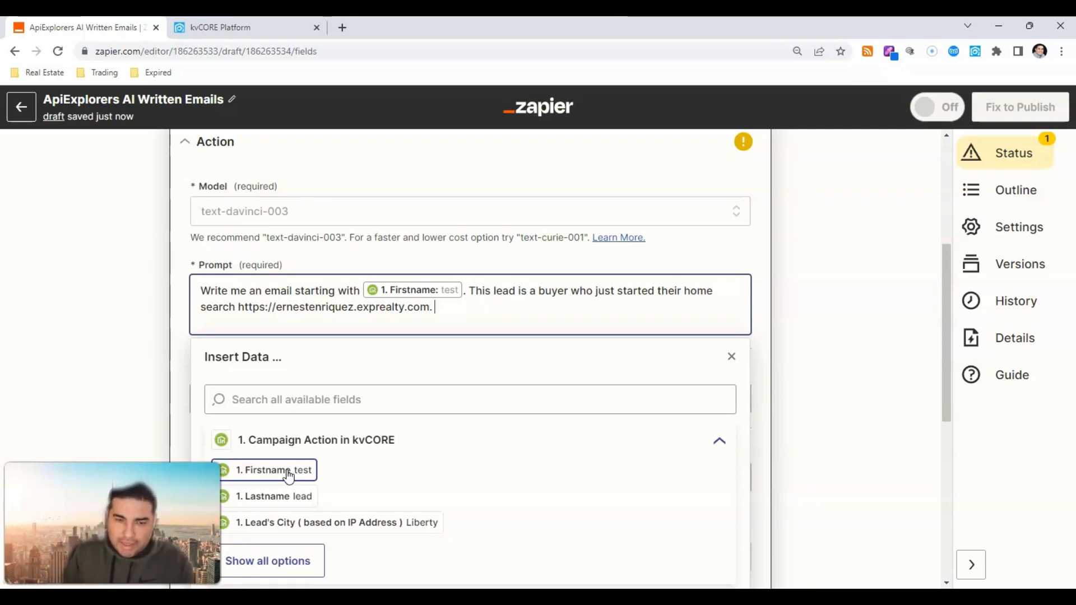
Step: Add Firstname 'is currently located in' followed by the Lead's City field
{"action": "left_click", "coordinate": [289, 474]}
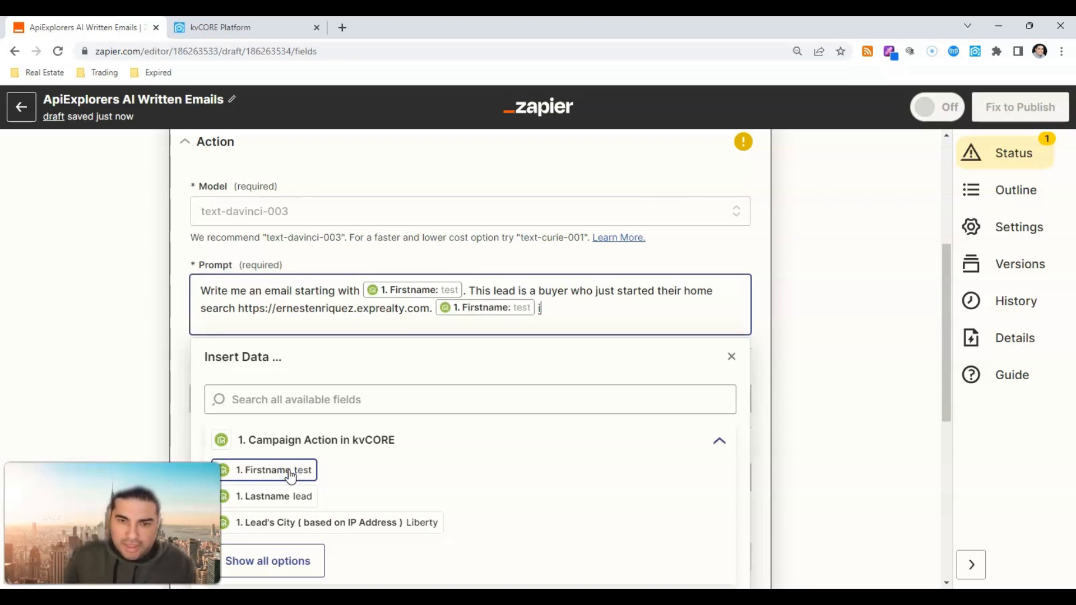
{"action": "type", "text": "is currently loica"}
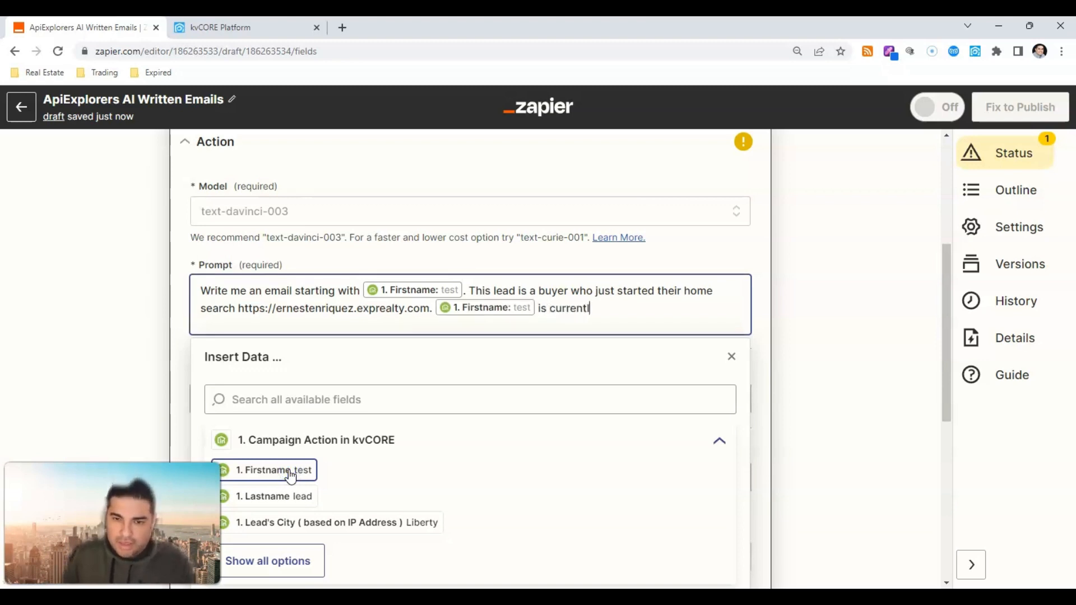
{"action": "key", "text": "BackSpace"}
{"action": "key", "text": "BackSpace"}
{"action": "key", "text": "BackSpace"}
{"action": "type", "text": "cated in"}
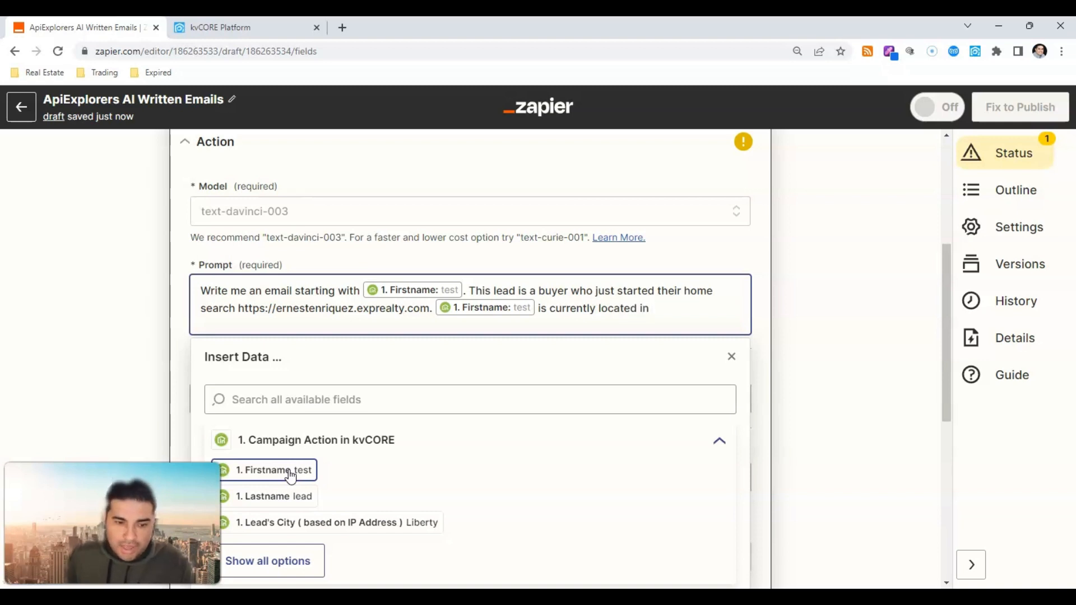
{"action": "left_click", "coordinate": [314, 520]}
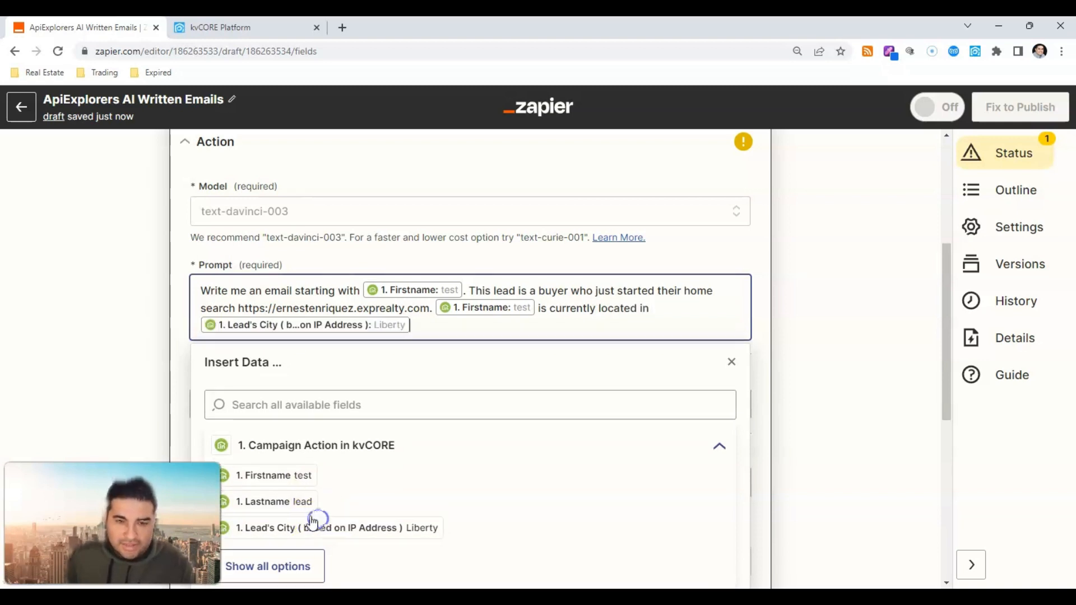
Step: Append 'and came to my website from' plus the lead's source URL field to the prompt
{"action": "scroll", "coordinate": [412, 313], "scroll_direction": "down", "scroll_amount": 2}
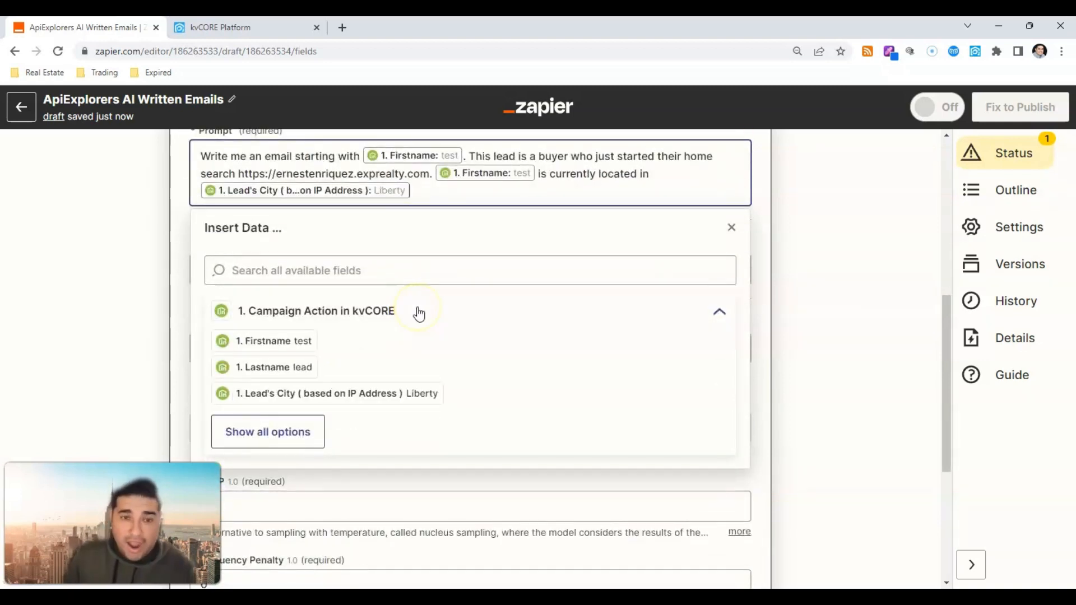
{"action": "type", "text": "and"}
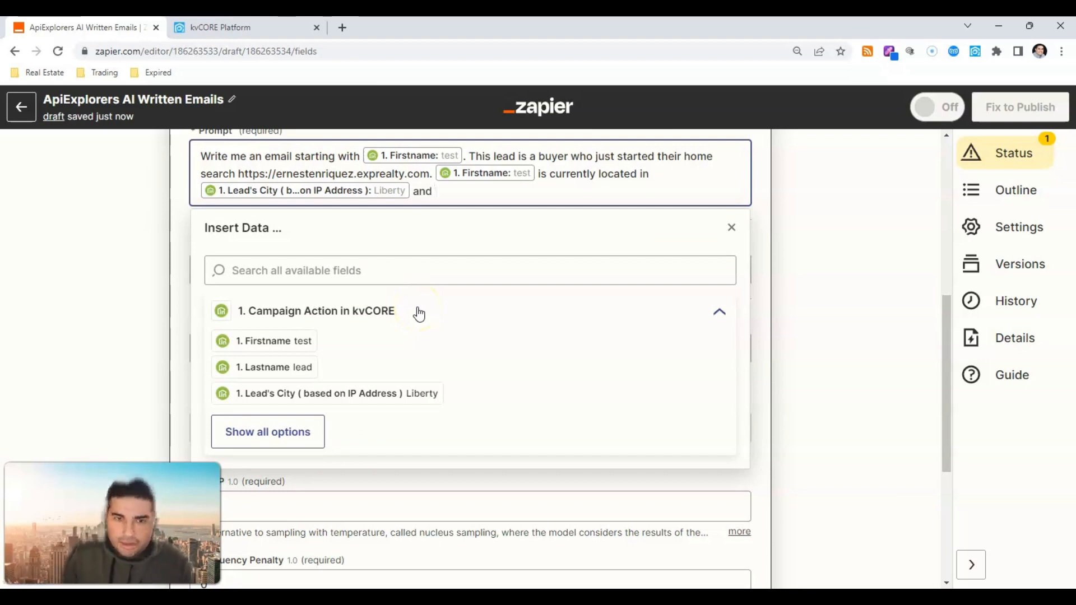
{"action": "type", "text": " came to my "}
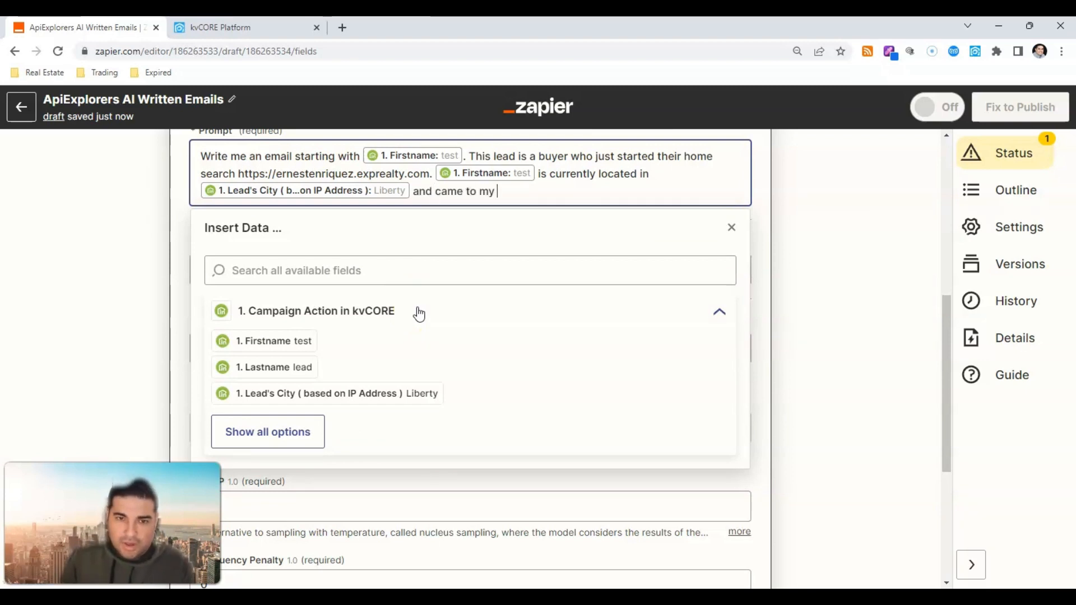
{"action": "type", "text": "website from"}
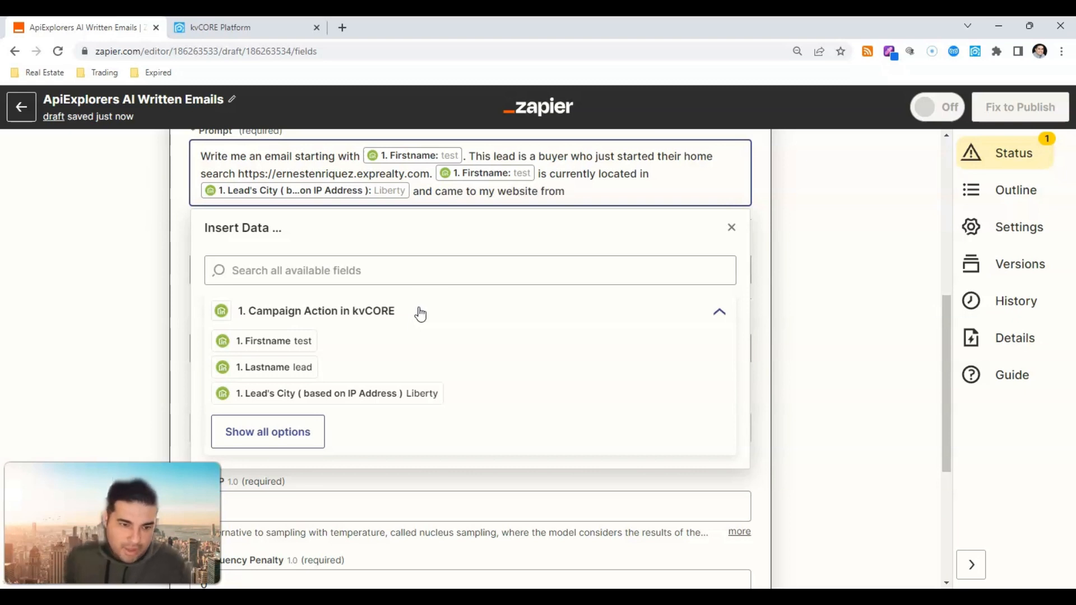
{"action": "left_click", "coordinate": [283, 443]}
{"action": "scroll", "coordinate": [283, 427], "scroll_direction": "down", "scroll_amount": 3}
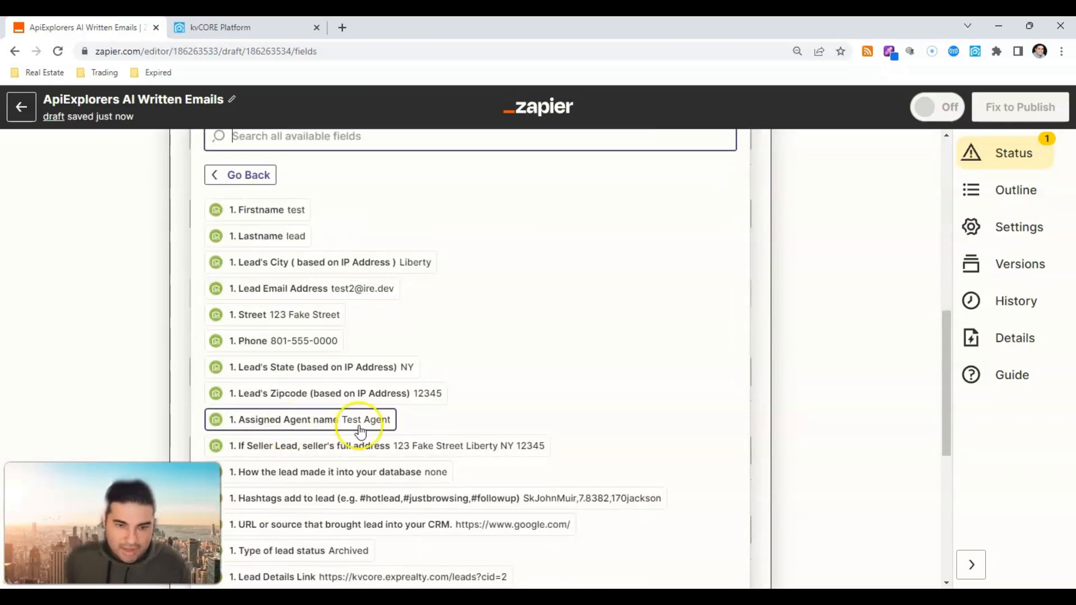
{"action": "left_click", "coordinate": [350, 525]}
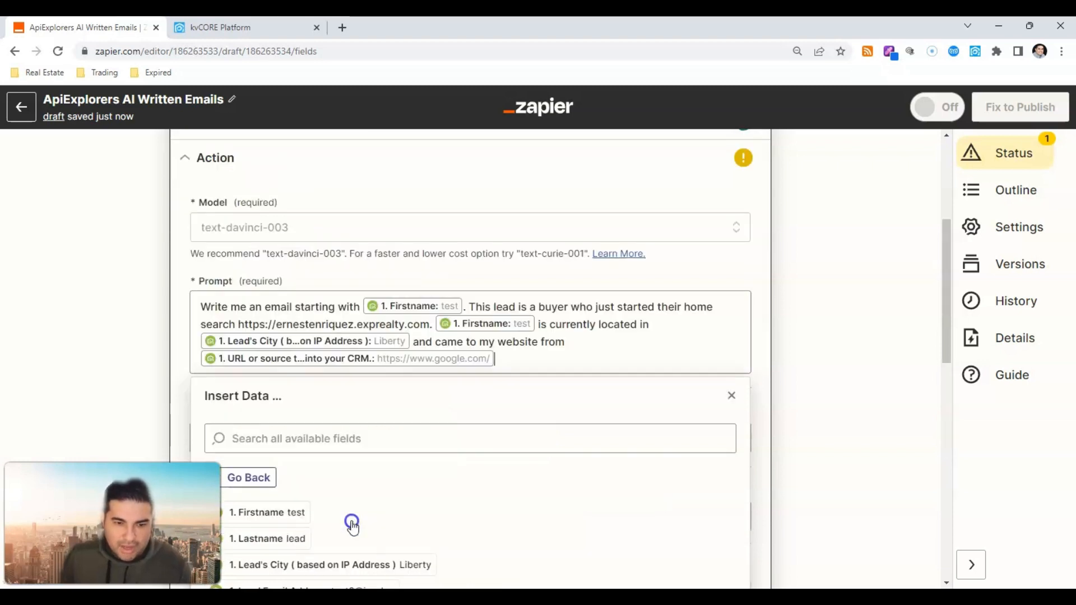
{"action": "left_click", "coordinate": [353, 368]}
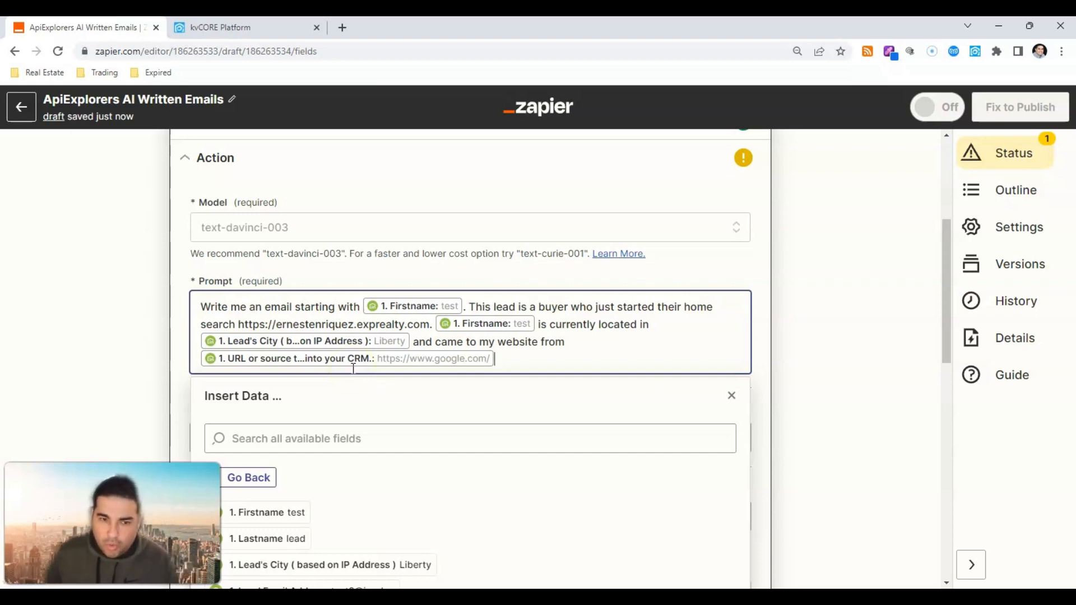
Step: End the prompt with a signature as eXp Realty Broker Associate and the agent's phone and e-mail
{"action": "type", "text": "."}
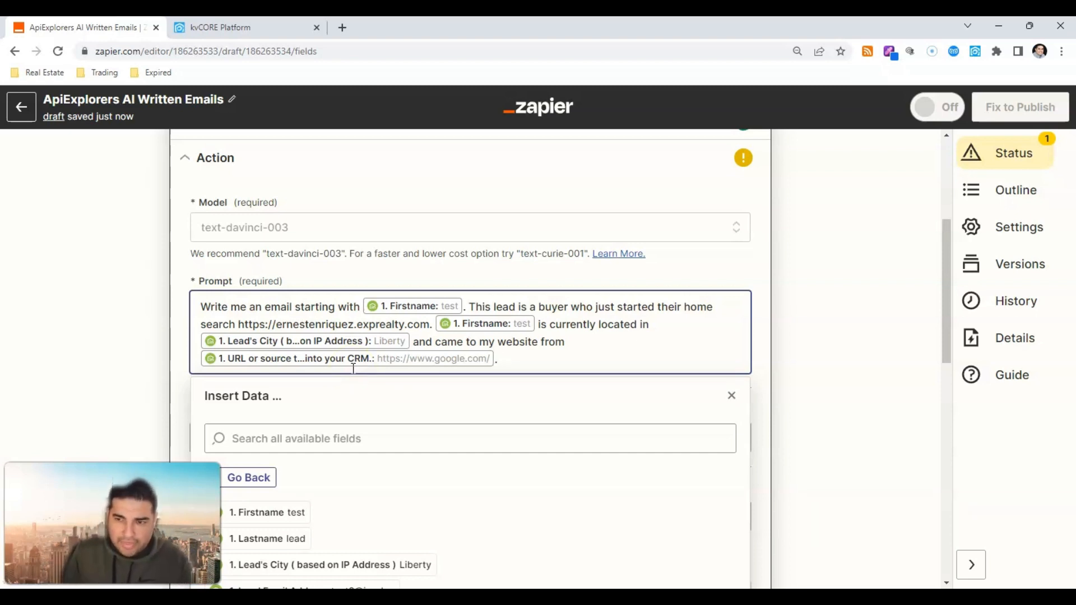
{"action": "type", "text": " S"}
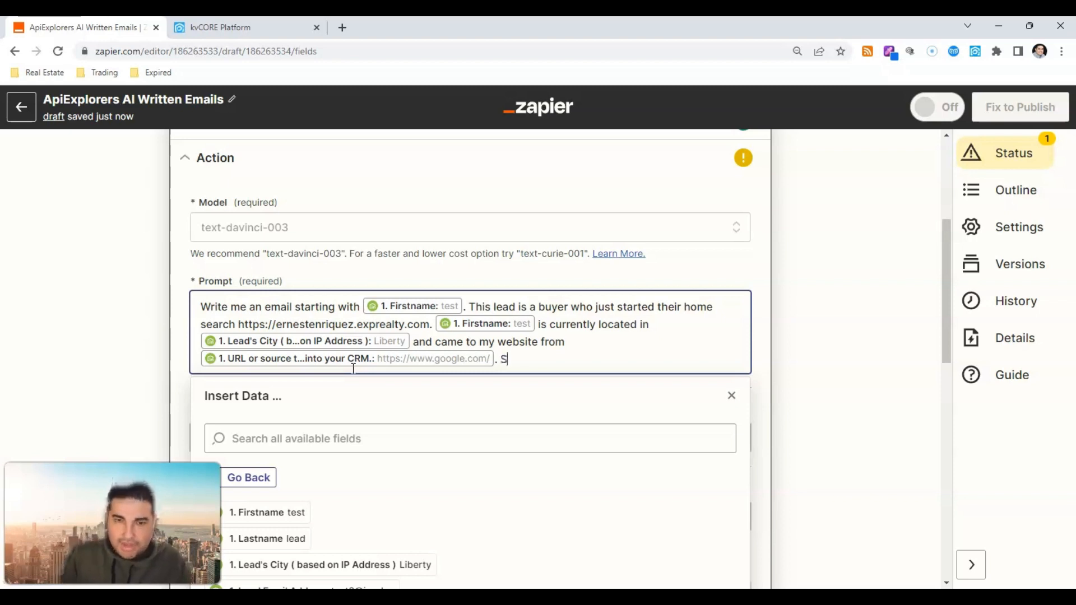
{"action": "type", "text": "ign the email w"}
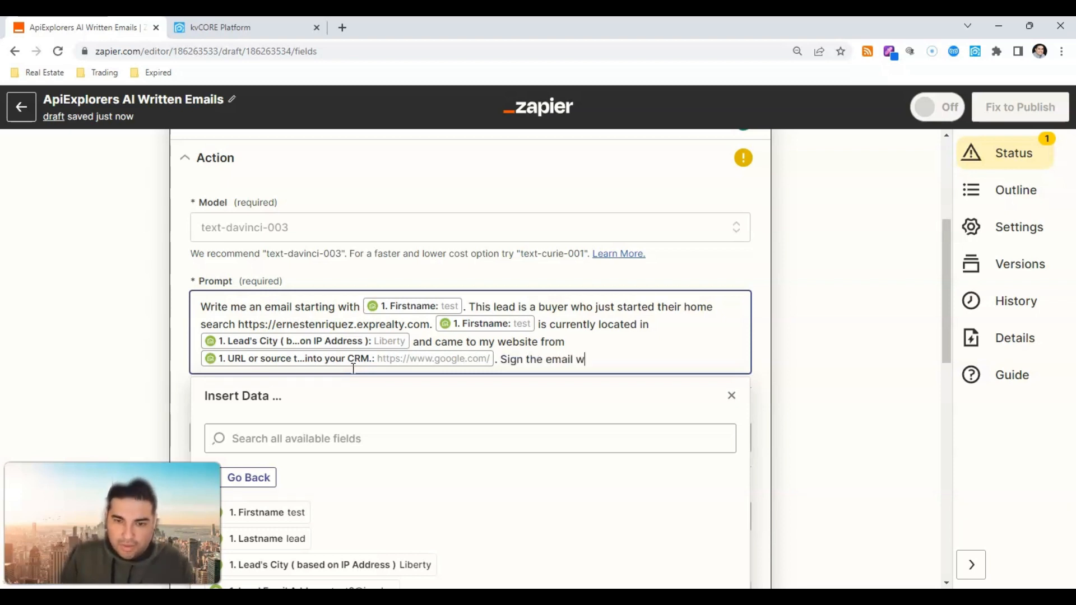
{"action": "type", "text": "ith Ernest E"}
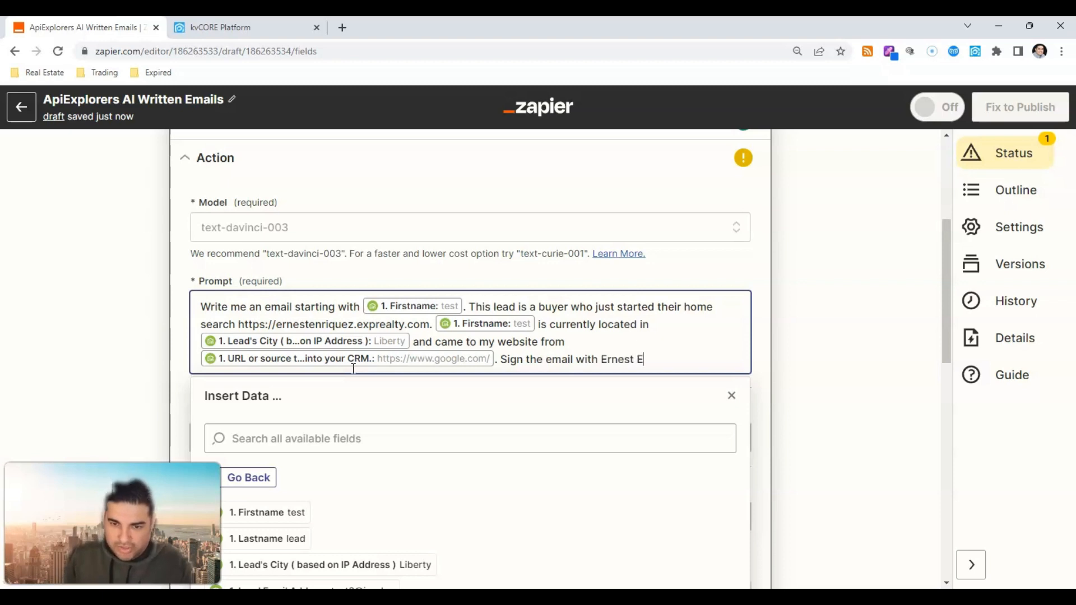
{"action": "type", "text": "nriquez Borke"}
{"action": "key", "text": "BackSpace"}
{"action": "key", "text": "BackSpace"}
{"action": "key", "text": "BackSpace"}
{"action": "key", "text": "BackSpace"}
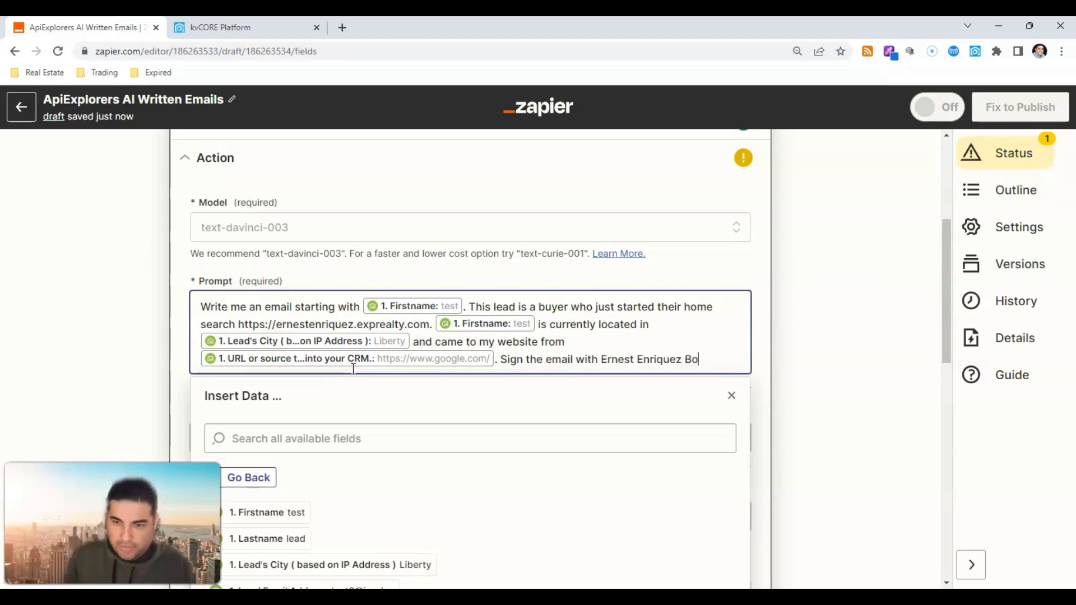
{"action": "type", "text": "roker AS"}
{"action": "type", "text": "s"}
{"action": "key", "text": "BackSpace"}
{"action": "key", "text": "BackSpace"}
{"action": "key", "text": "BackSpace"}
{"action": "type", "text": "ass"}
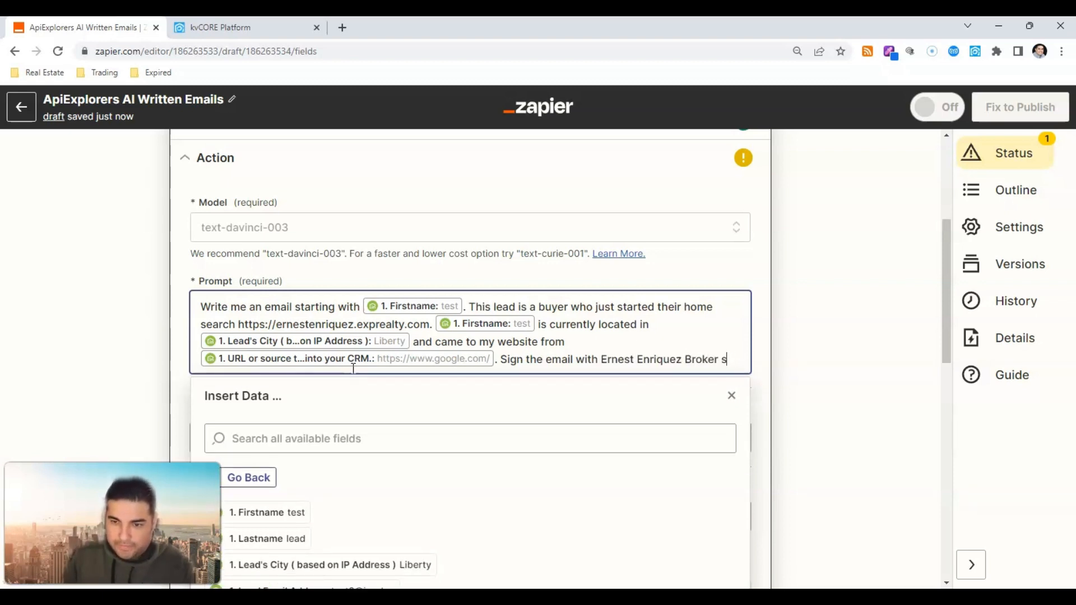
{"action": "key", "text": "BackSpace"}
{"action": "key", "text": "BackSpace"}
{"action": "key", "text": "BackSpace"}
{"action": "type", "text": "Associ"}
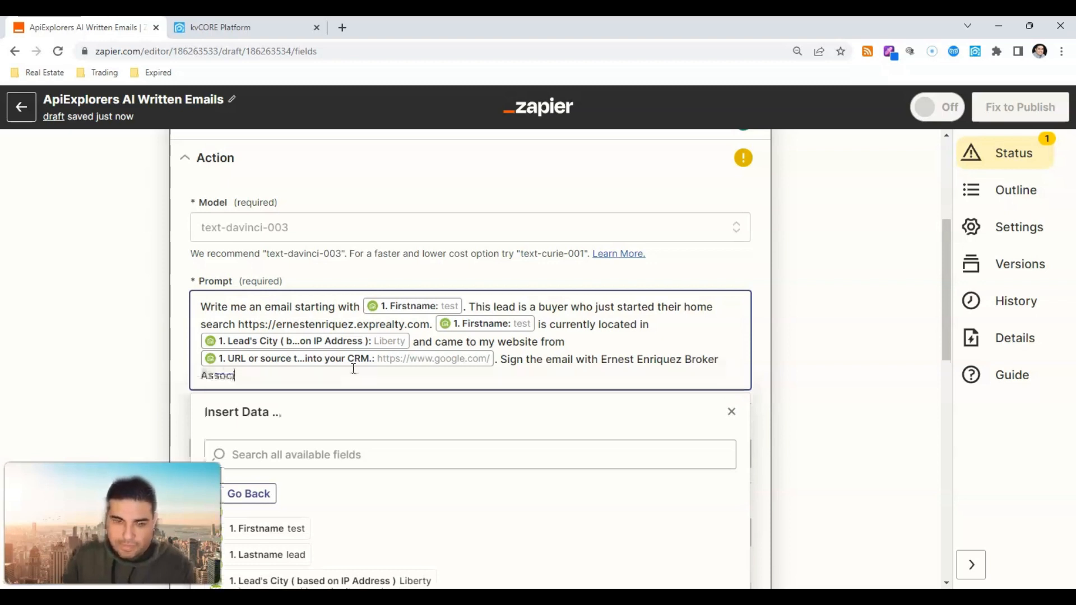
{"action": "type", "text": "ate a"}
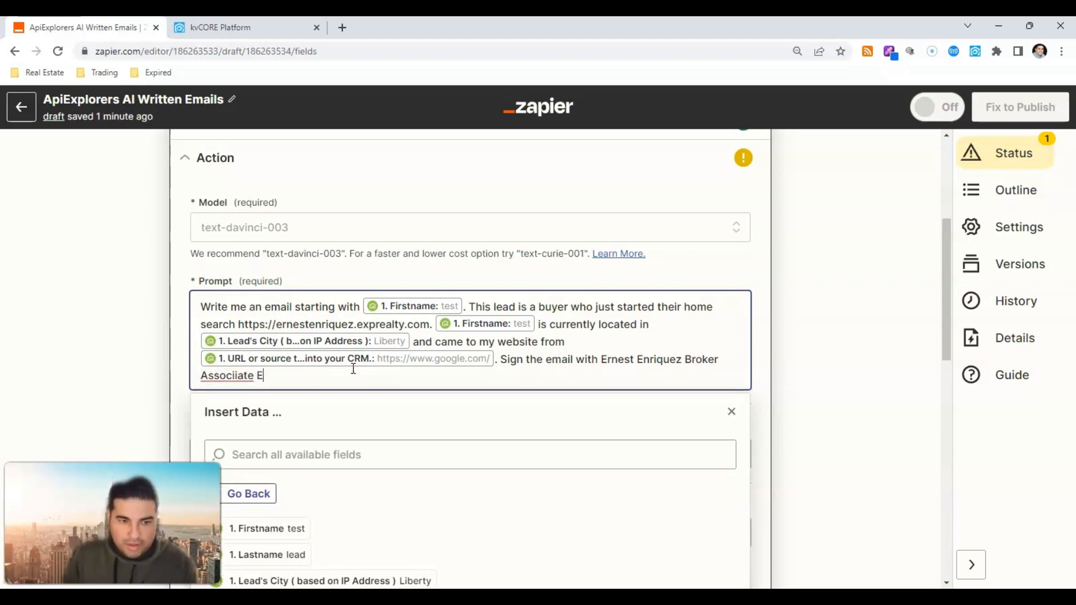
{"action": "key", "text": "BackSpace"}
{"action": "key", "text": "BackSpace"}
{"action": "key", "text": "BackSpace"}
{"action": "key", "text": "BackSpace"}
{"action": "key", "text": "BackSpace"}
{"action": "key", "text": "BackSpace"}
{"action": "type", "text": "iate ex"}
{"action": "key", "text": "BackSpace"}
{"action": "key", "text": "BackSpace"}
{"action": "key", "text": "BackSpace"}
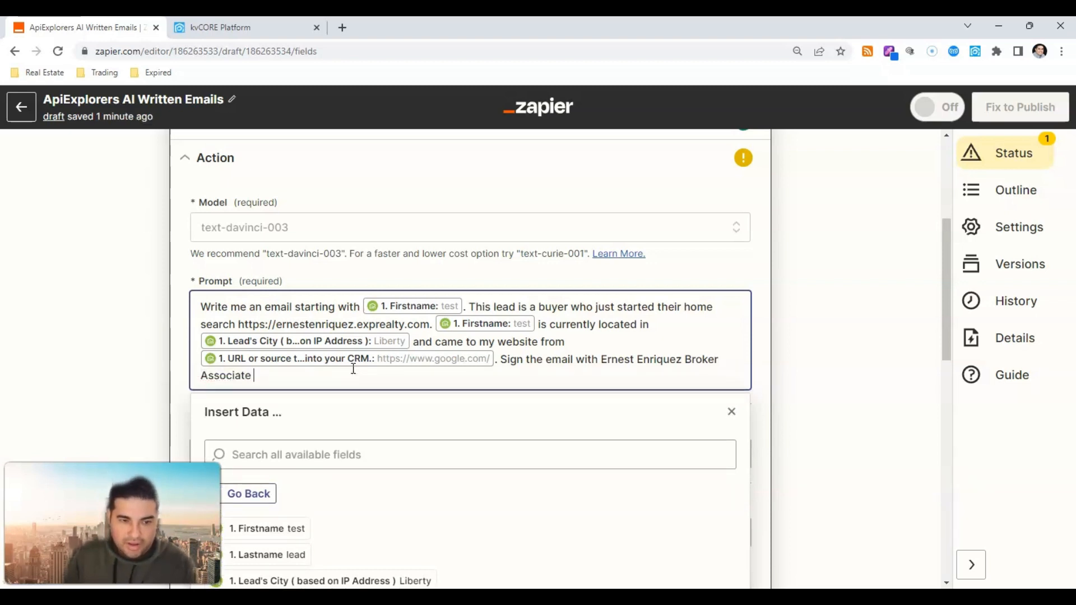
{"action": "type", "text": "eXp Realty. "}
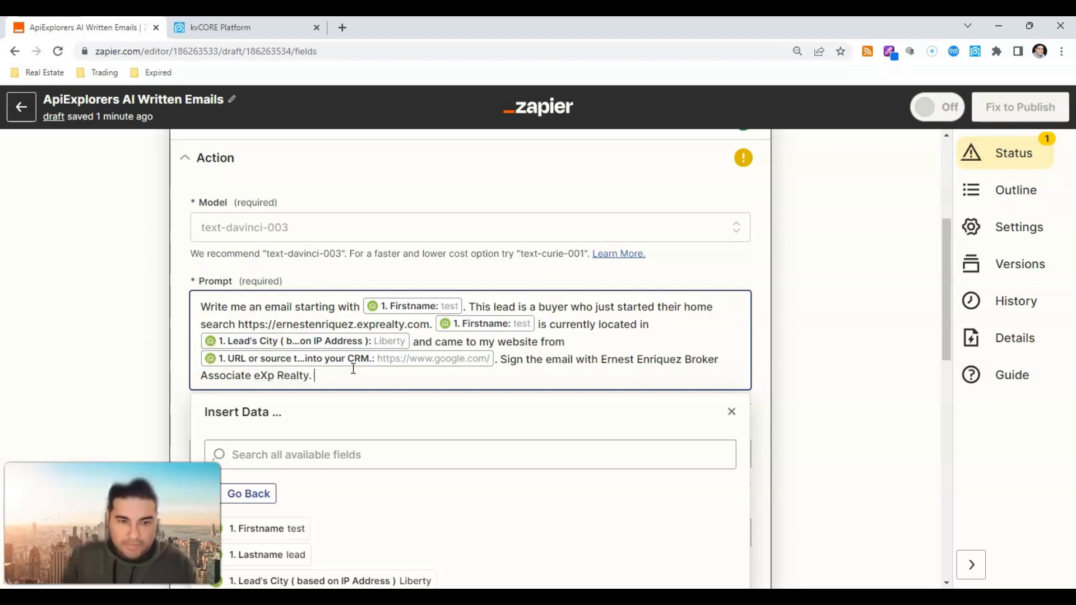
{"action": "type", "text": "You can cant"}
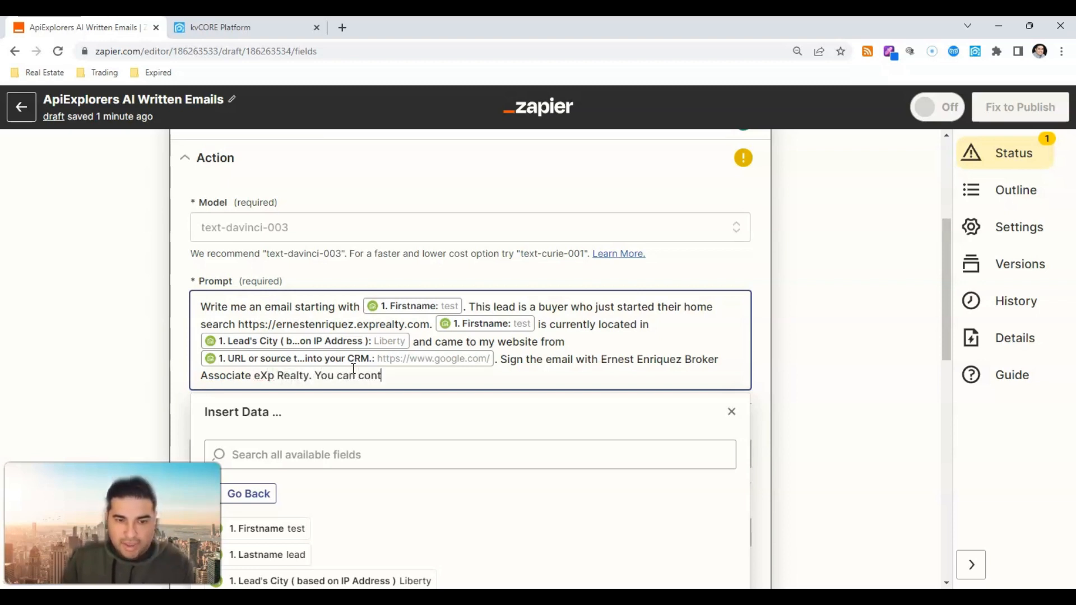
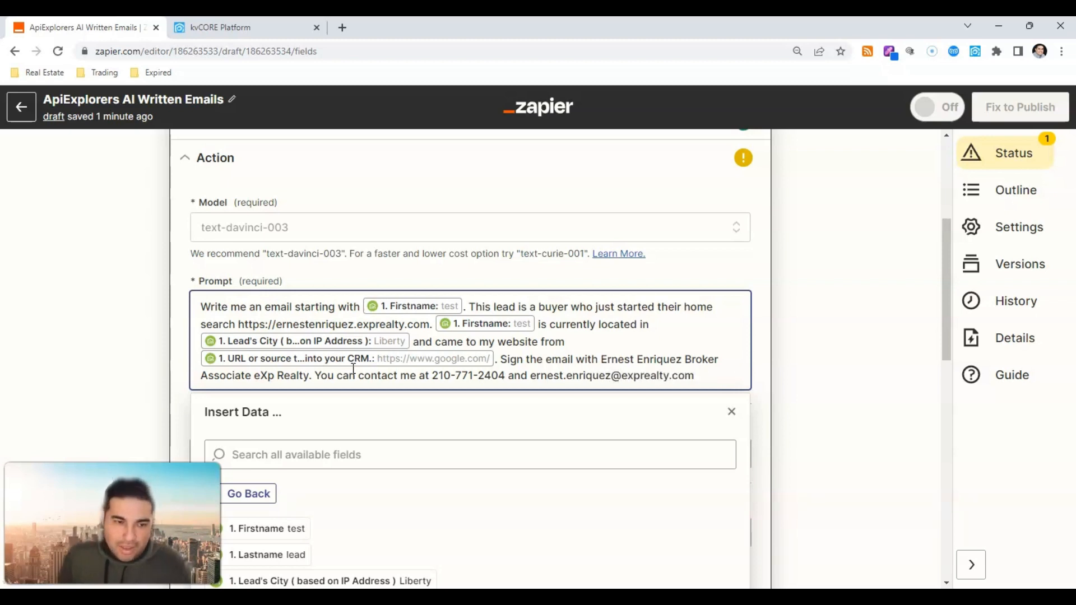
{"action": "left_click", "coordinate": [56, 272]}
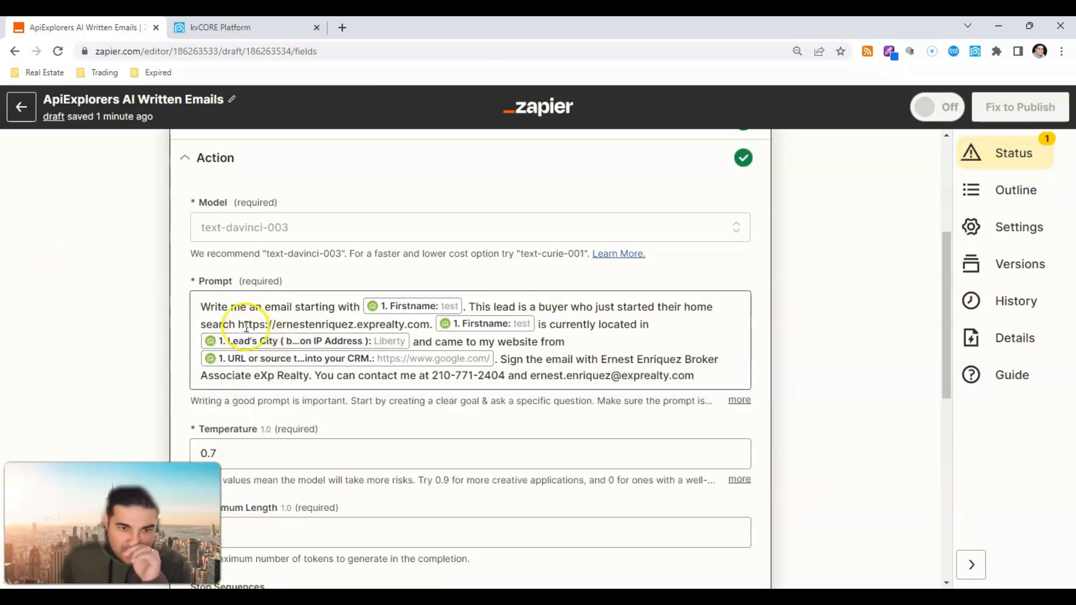
Step: Replace the Send Prompt Maximum Length value 256 with 1500
{"action": "scroll", "coordinate": [247, 326], "scroll_direction": "down", "scroll_amount": 2}
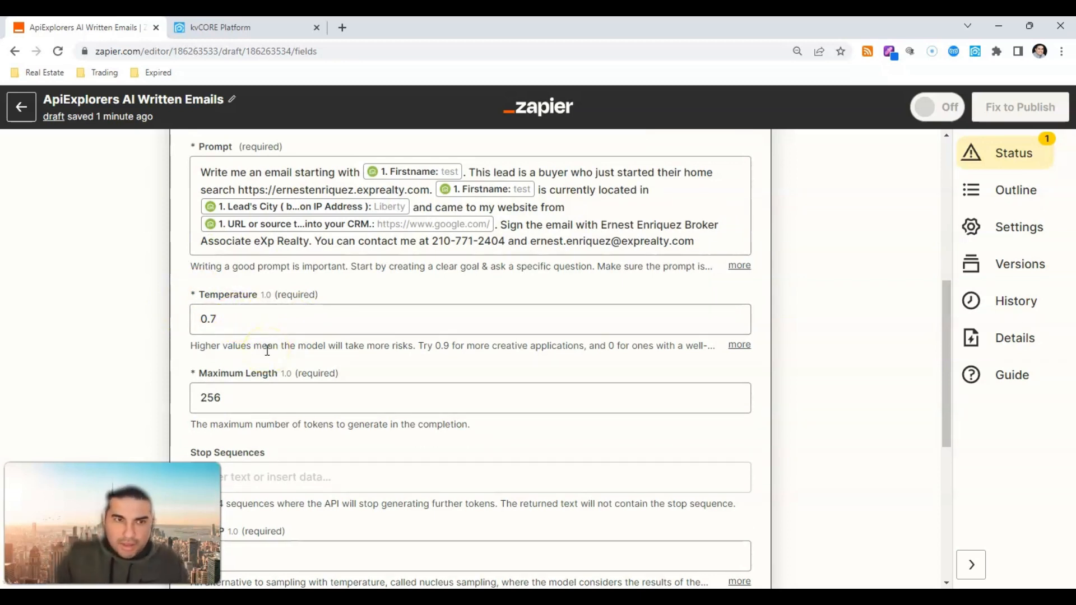
{"action": "scroll", "coordinate": [268, 351], "scroll_direction": "down", "scroll_amount": 2}
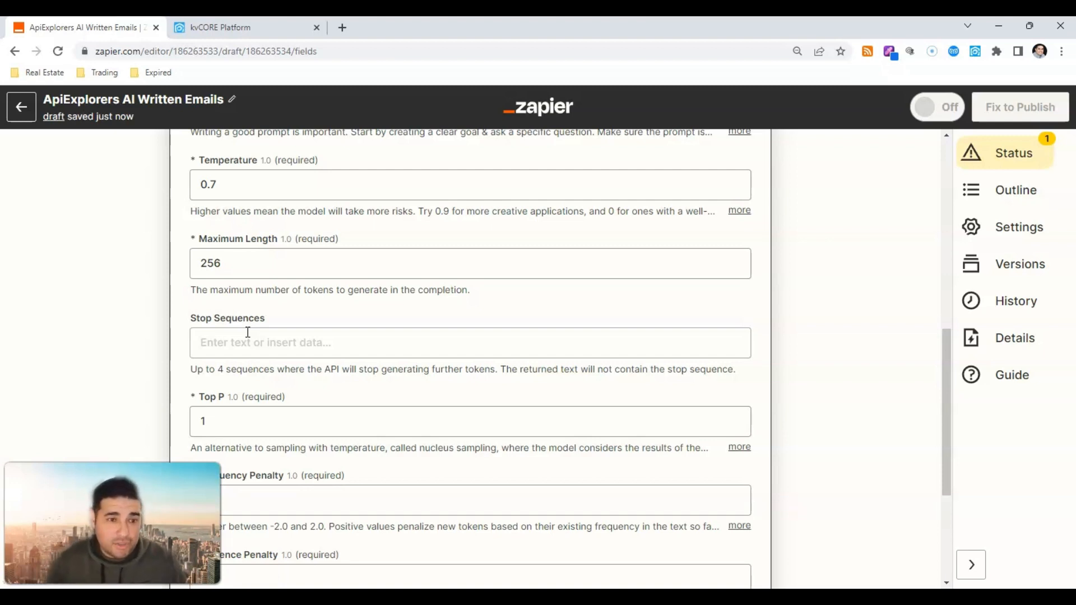
{"action": "left_click", "coordinate": [230, 271]}
{"action": "double_click", "coordinate": [229, 271]}
{"action": "left_click", "coordinate": [222, 269]}
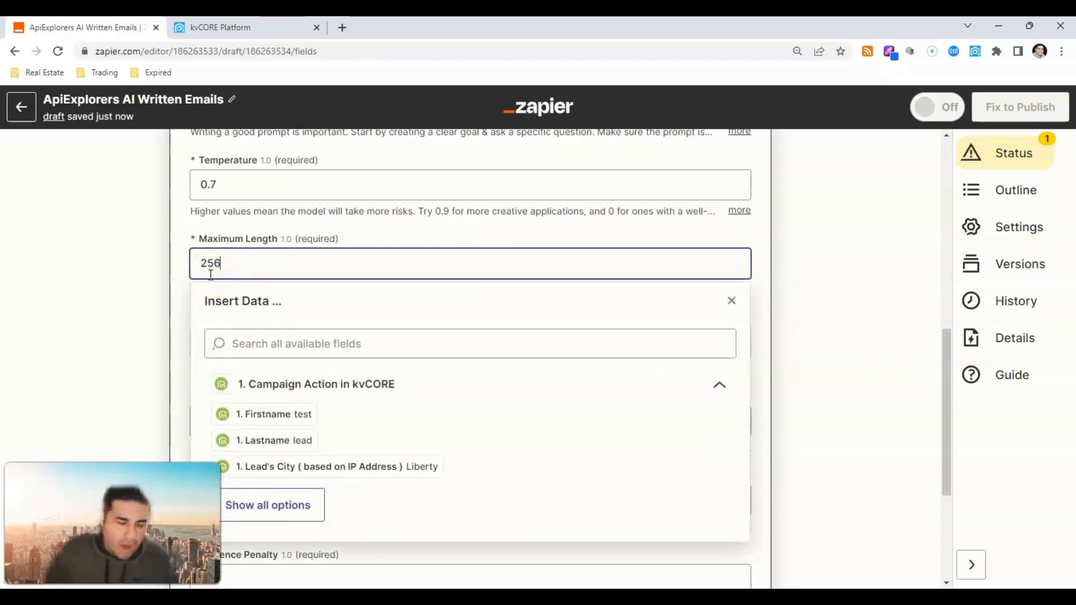
{"action": "key", "text": "BackSpace"}
{"action": "key", "text": "BackSpace"}
{"action": "key", "text": "BackSpace"}
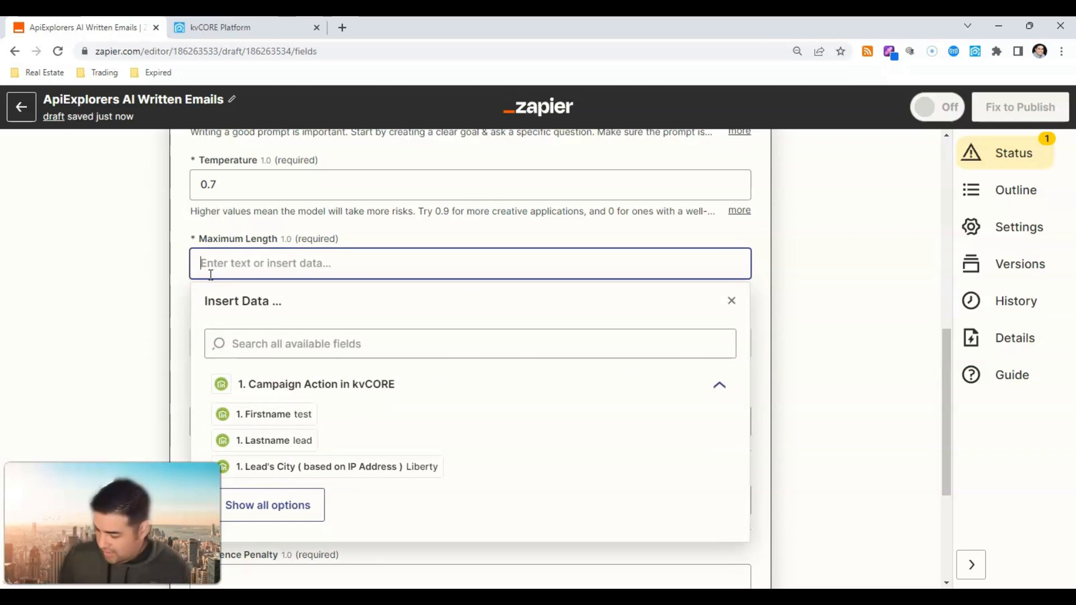
{"action": "type", "text": "1500"}
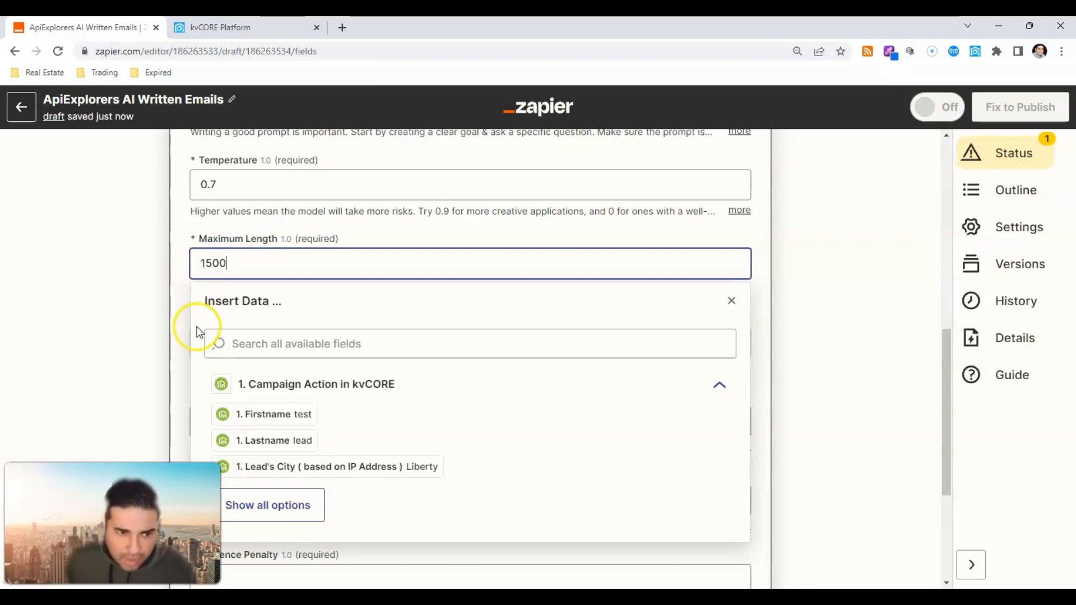
{"action": "left_click", "coordinate": [185, 316]}
{"action": "scroll", "coordinate": [181, 313], "scroll_direction": "down", "scroll_amount": 1}
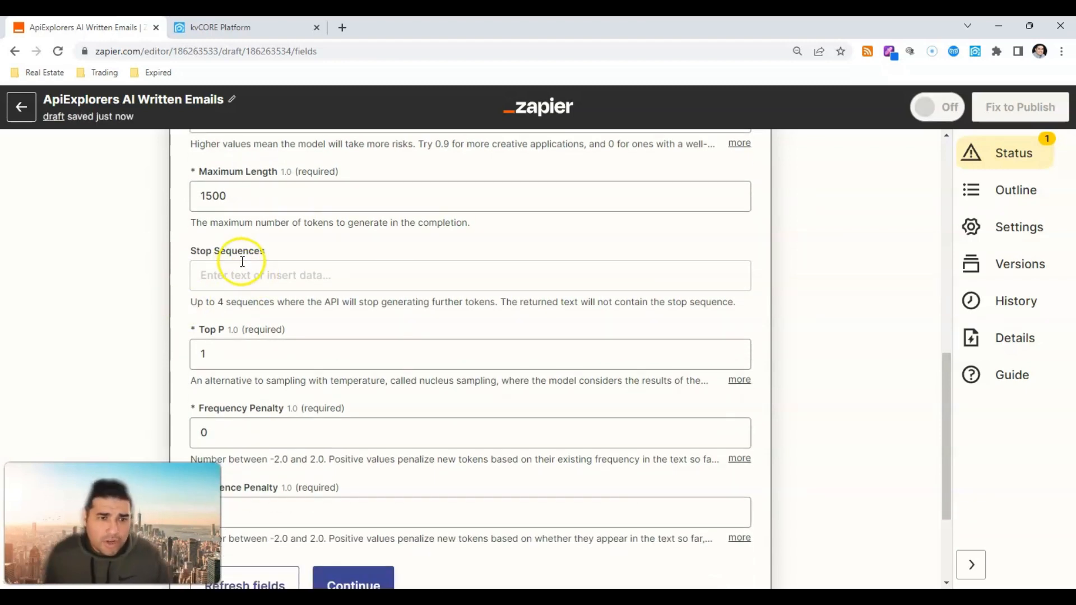
Step: Scroll to the sampling options and point out the Top P setting
{"action": "scroll", "coordinate": [240, 291], "scroll_direction": "down", "scroll_amount": 2}
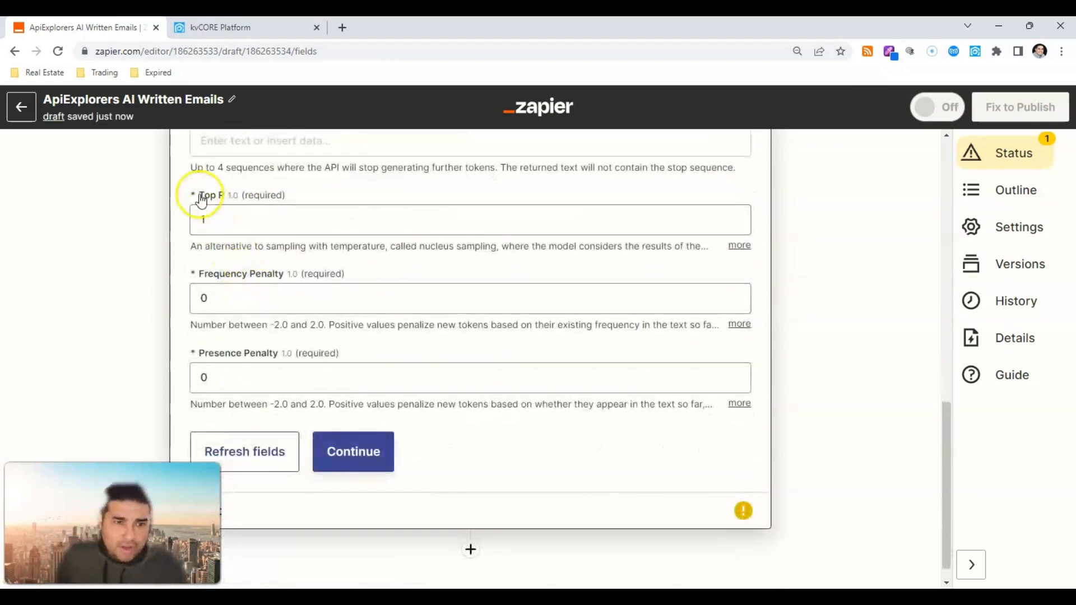
{"action": "left_click_drag", "start_coordinate": [199, 194], "coordinate": [229, 197]}
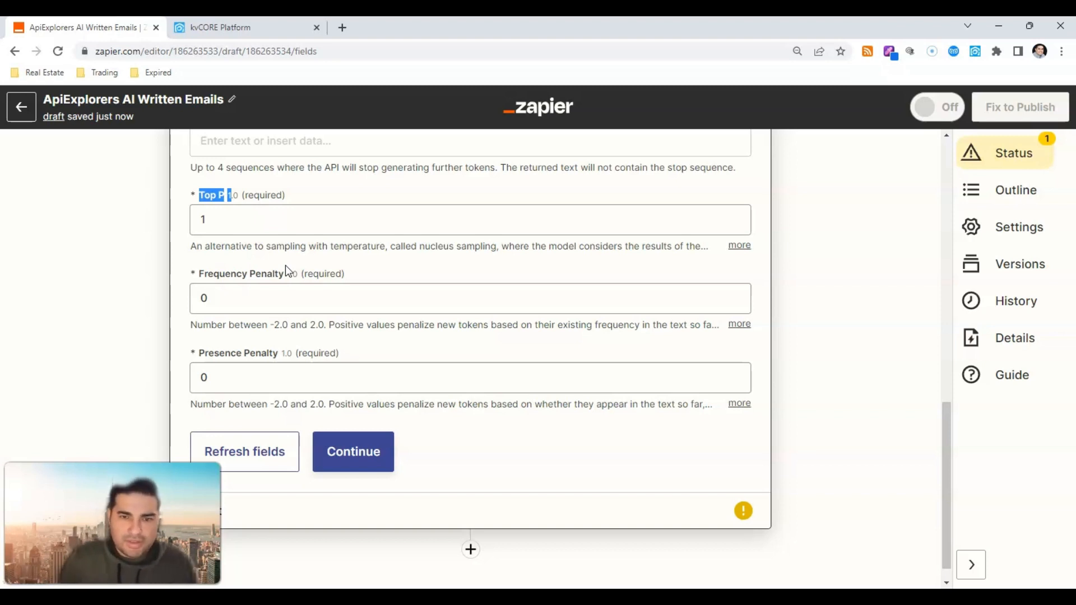
{"action": "left_click", "coordinate": [288, 298]}
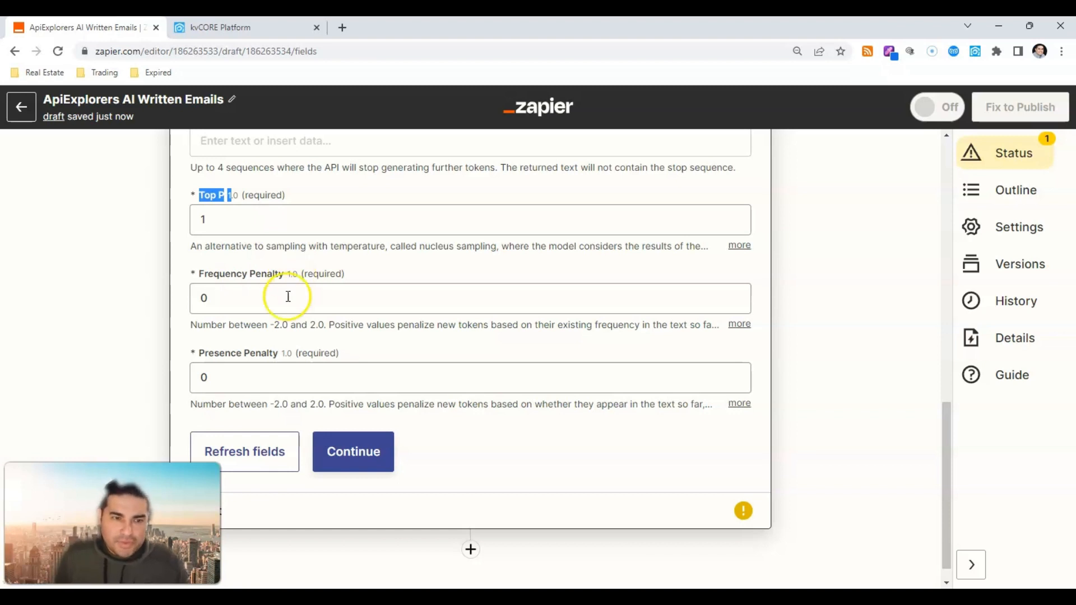
{"action": "left_click", "coordinate": [163, 262]}
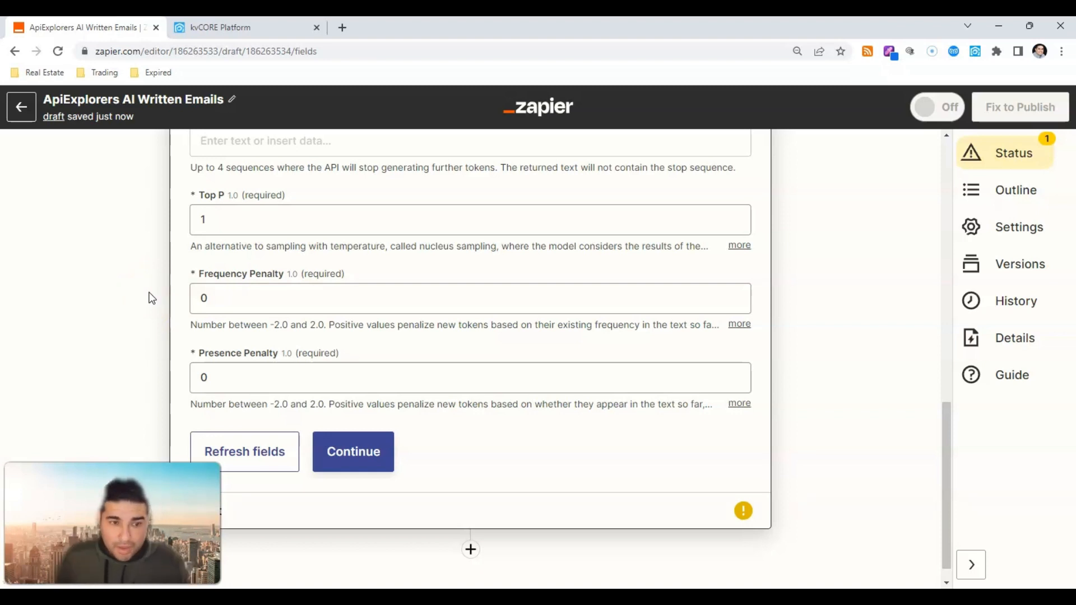
Step: Change Frequency Penalty and Presence Penalty from 0 to 1.0 and continue to the test stage
{"action": "left_click", "coordinate": [227, 306]}
{"action": "key", "text": "BackSpace"}
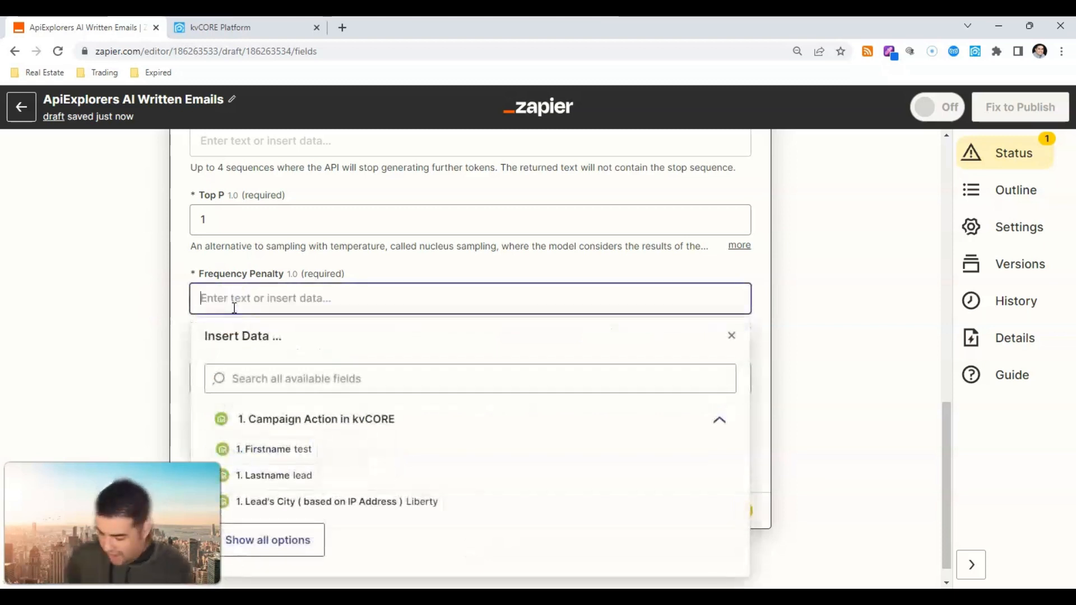
{"action": "type", "text": "1"}
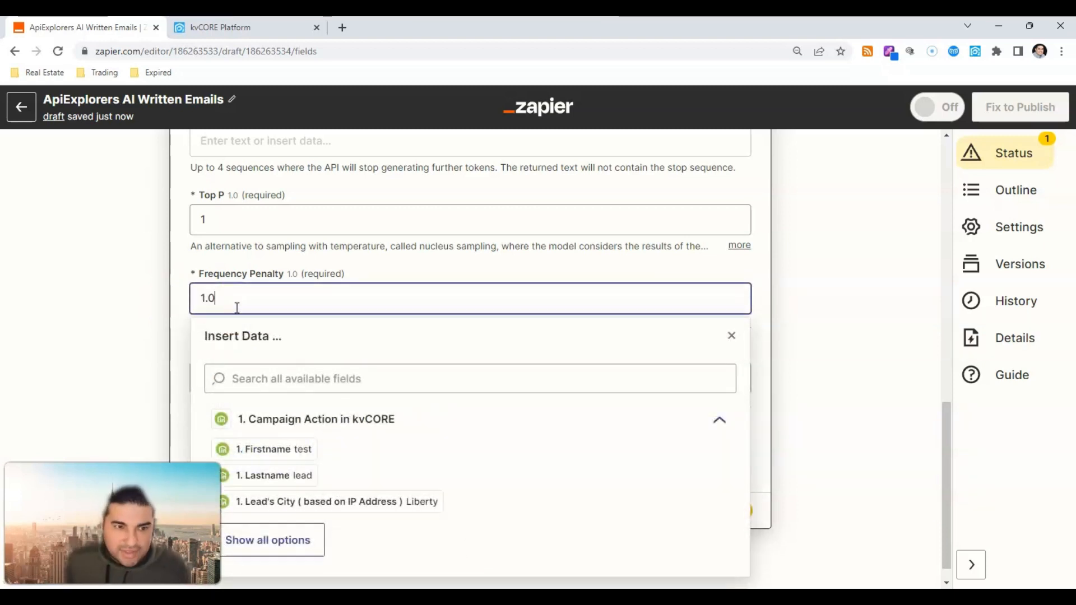
{"action": "left_click", "coordinate": [189, 304]}
{"action": "left_click", "coordinate": [210, 367]}
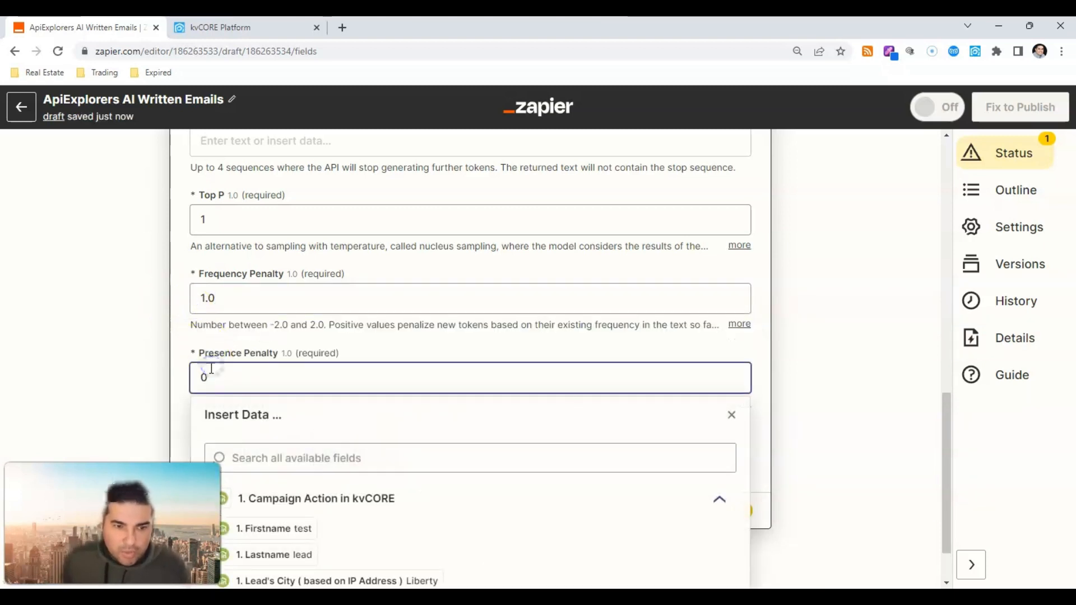
{"action": "key", "text": "BackSpace"}
{"action": "type", "text": "1."}
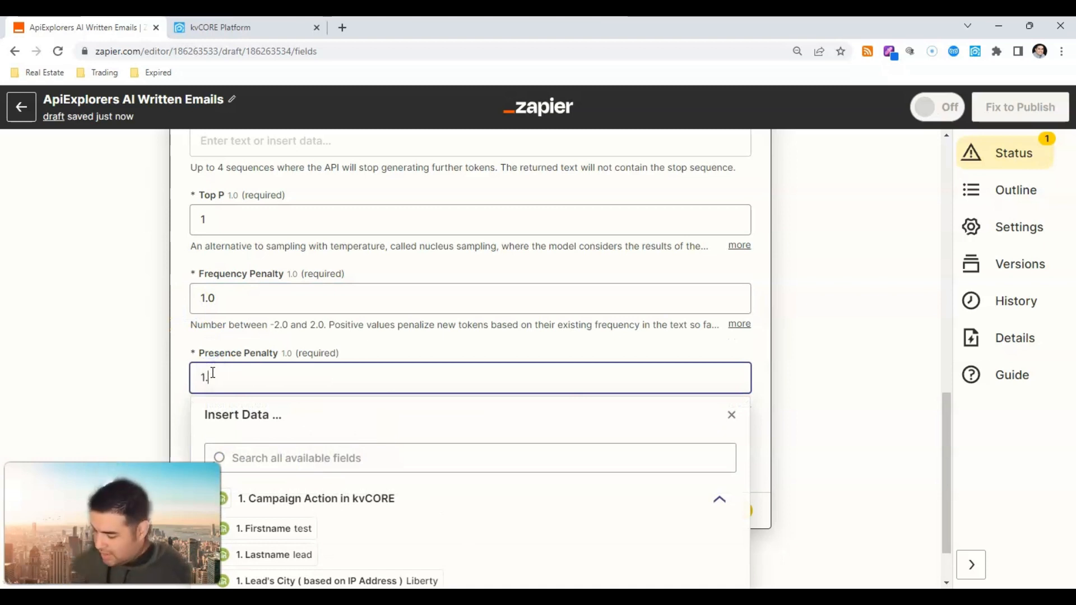
{"action": "left_click", "coordinate": [379, 348]}
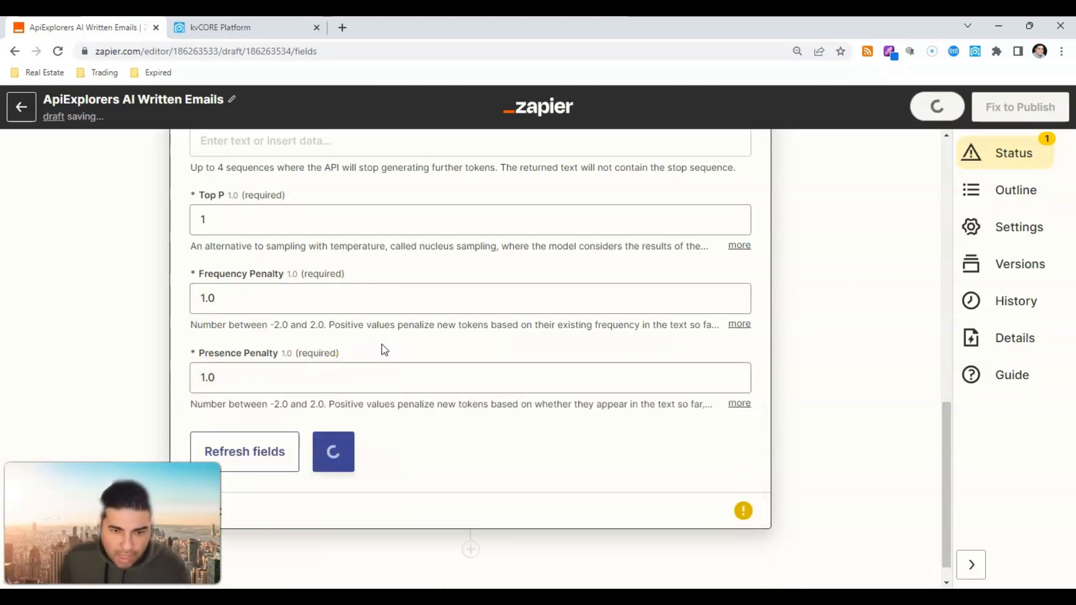
{"action": "left_click", "coordinate": [525, 375]}
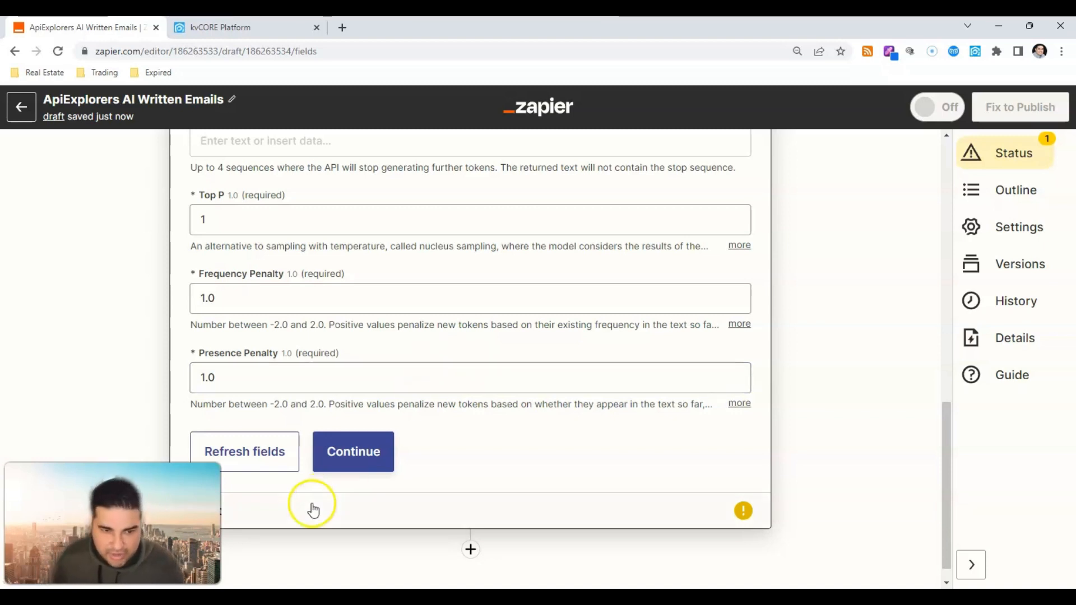
{"action": "left_click", "coordinate": [343, 456]}
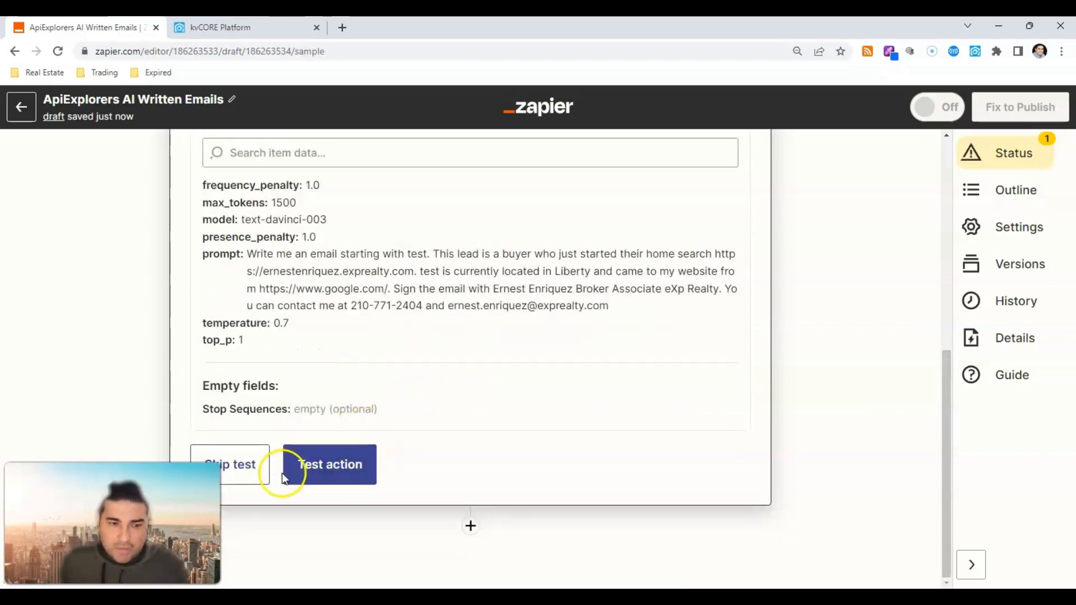
Step: Test the OpenAI step and review the drafted 'Home Search in Liberty, TX' email
{"action": "left_click", "coordinate": [307, 465]}
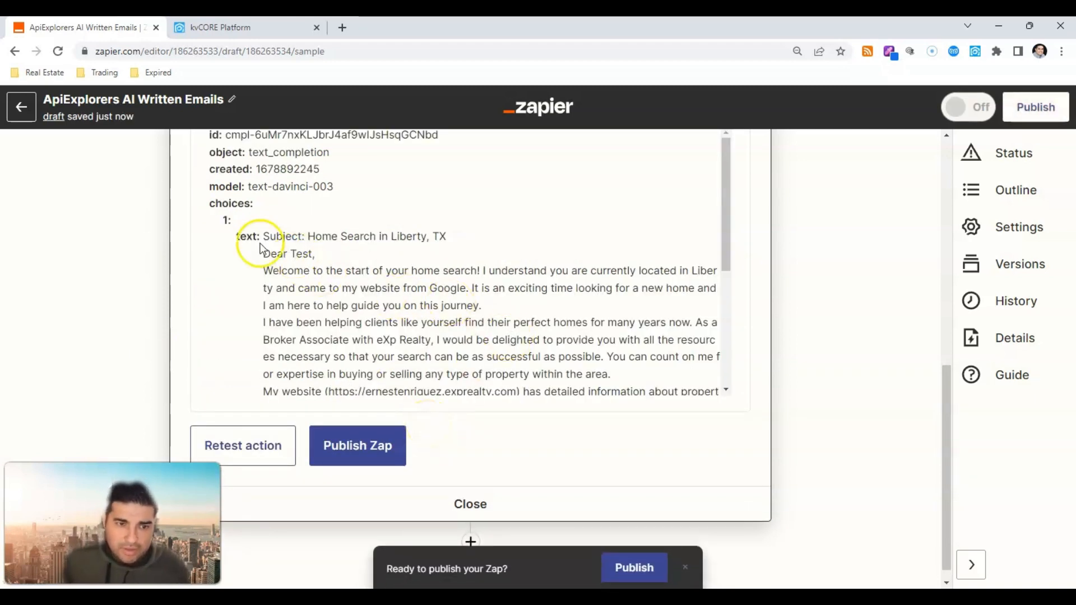
{"action": "left_click_drag", "start_coordinate": [264, 252], "coordinate": [312, 255]}
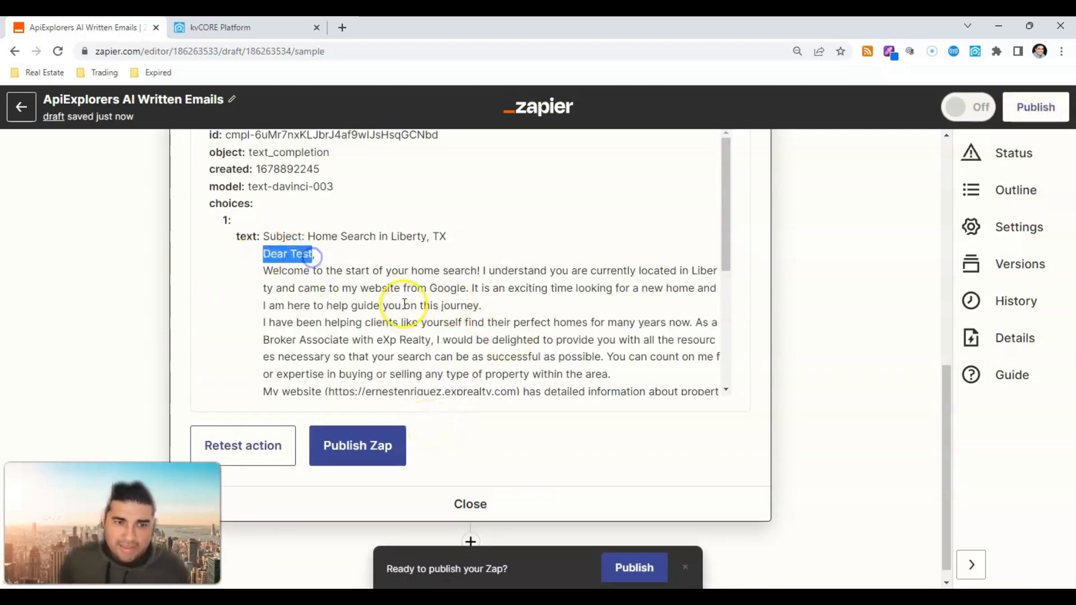
{"action": "scroll", "coordinate": [404, 303], "scroll_direction": "down", "scroll_amount": 4}
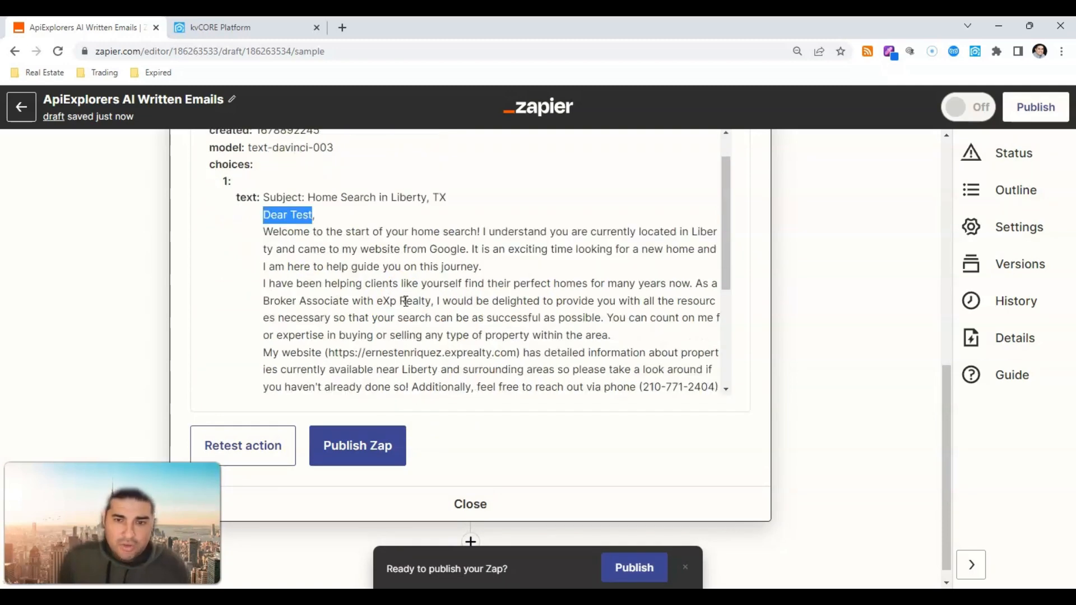
{"action": "scroll", "coordinate": [407, 298], "scroll_direction": "up", "scroll_amount": 5}
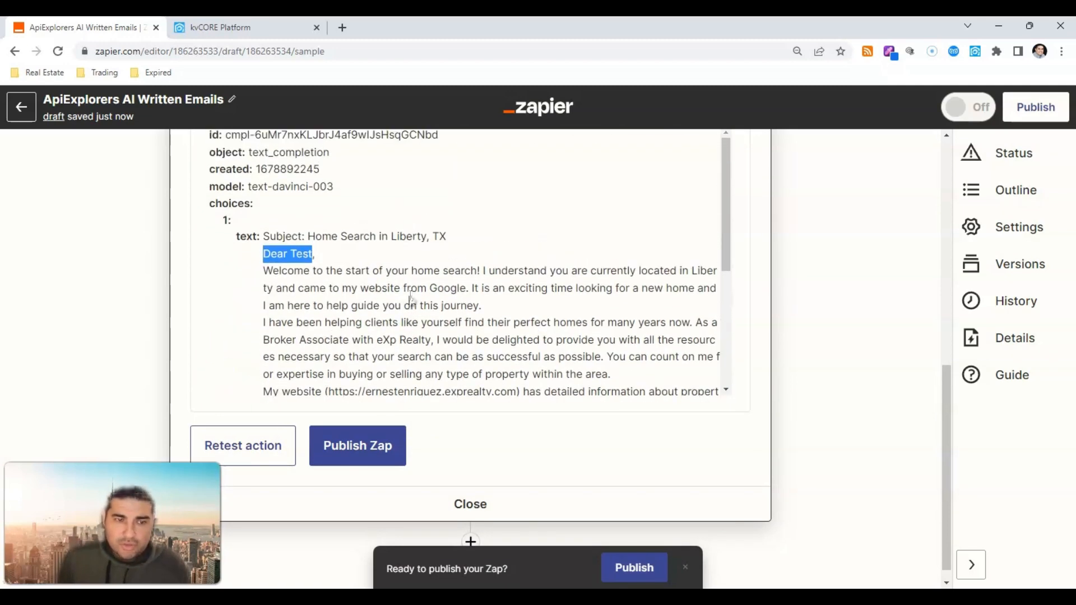
{"action": "scroll", "coordinate": [409, 295], "scroll_direction": "up", "scroll_amount": 3}
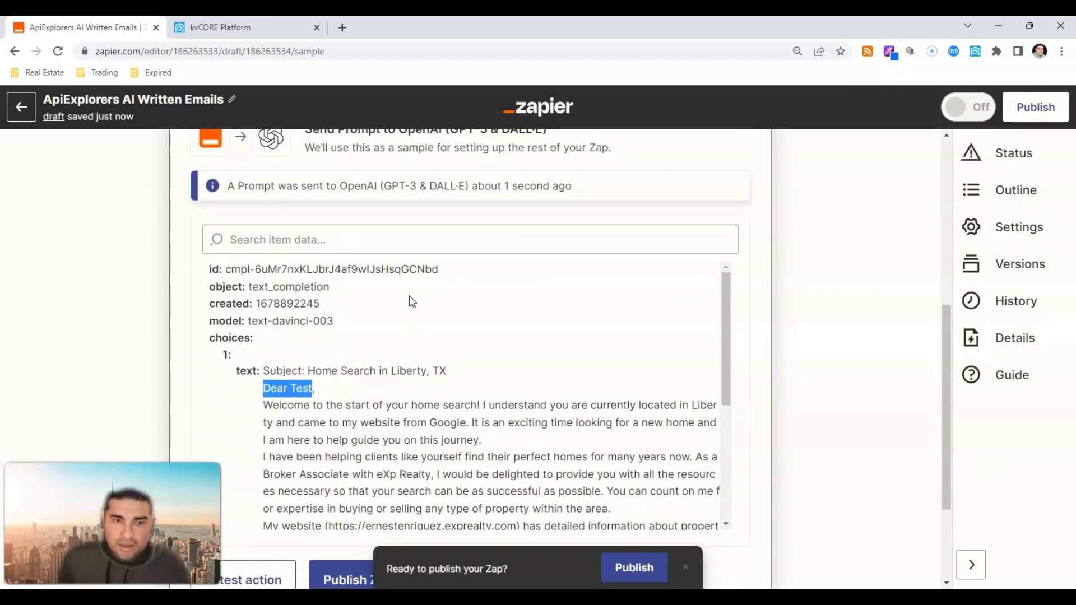
{"action": "left_click_drag", "start_coordinate": [261, 376], "coordinate": [456, 374]}
Step: Reopen the OpenAI step's action settings to edit the prompt
{"action": "scroll", "coordinate": [444, 377], "scroll_direction": "up", "scroll_amount": 7}
{"action": "scroll", "coordinate": [344, 358], "scroll_direction": "down", "scroll_amount": 3}
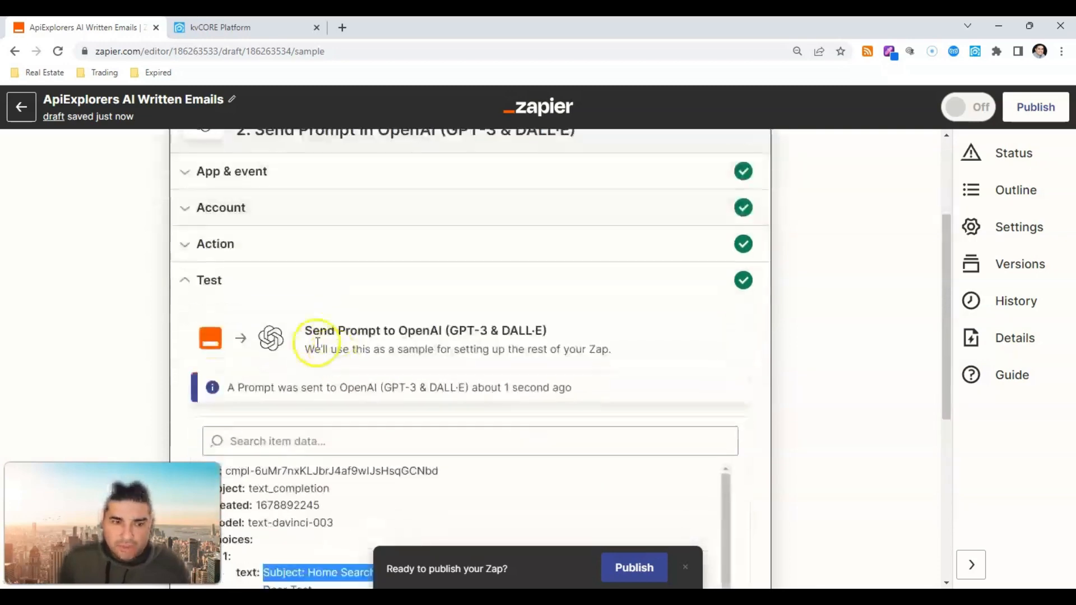
{"action": "left_click", "coordinate": [228, 250]}
{"action": "scroll", "coordinate": [658, 272], "scroll_direction": "down", "scroll_amount": 2}
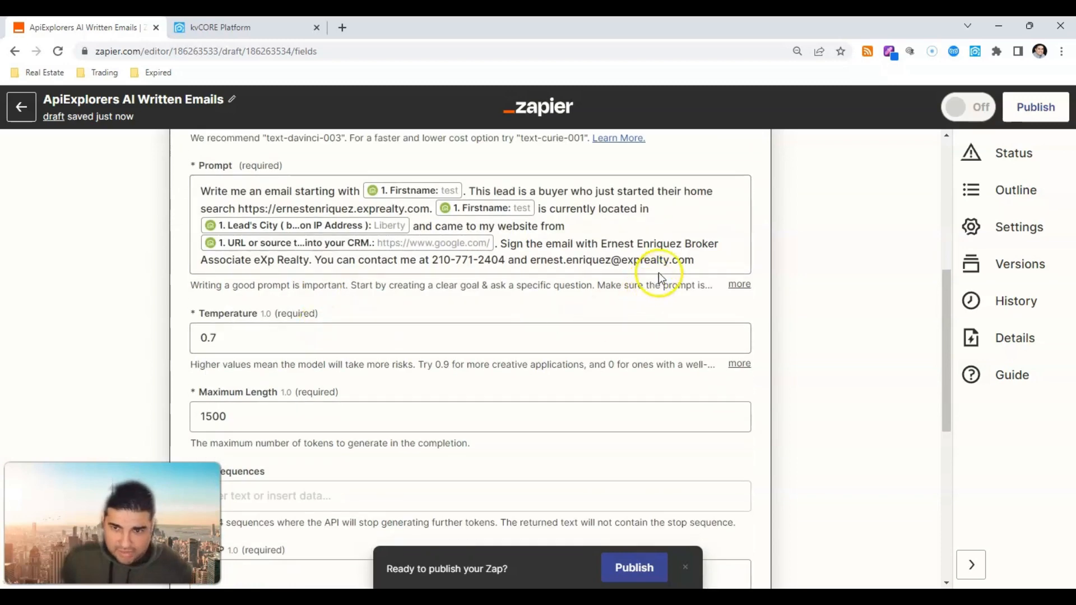
Step: Append '. Do not create an email subject' to the end of the OpenAI prompt
{"action": "left_click", "coordinate": [658, 273]}
{"action": "type", "text": ". Do"}
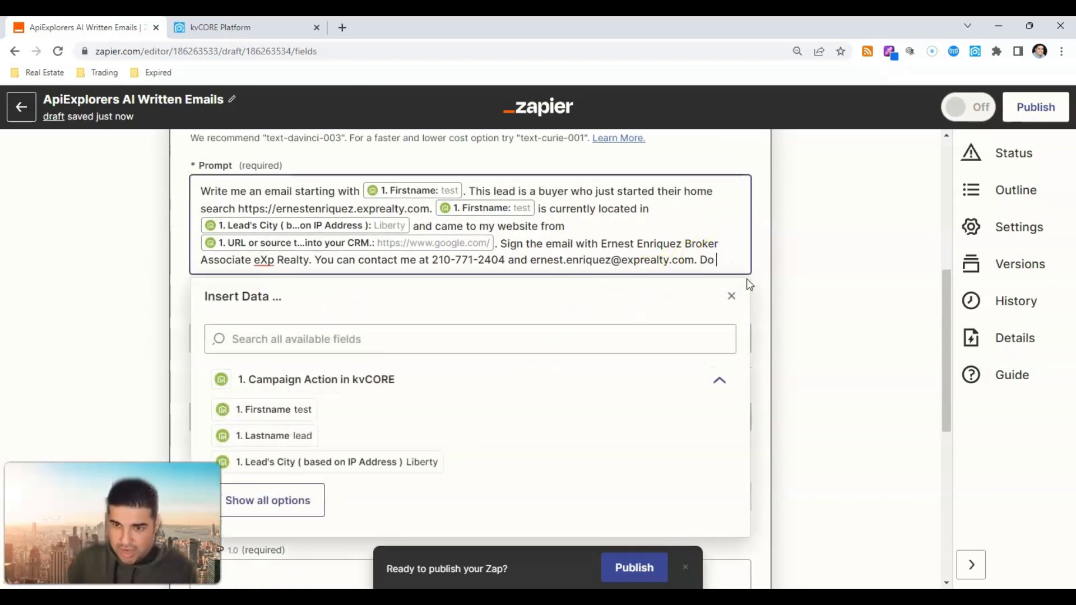
{"action": "type", "text": " not create an email subject."}
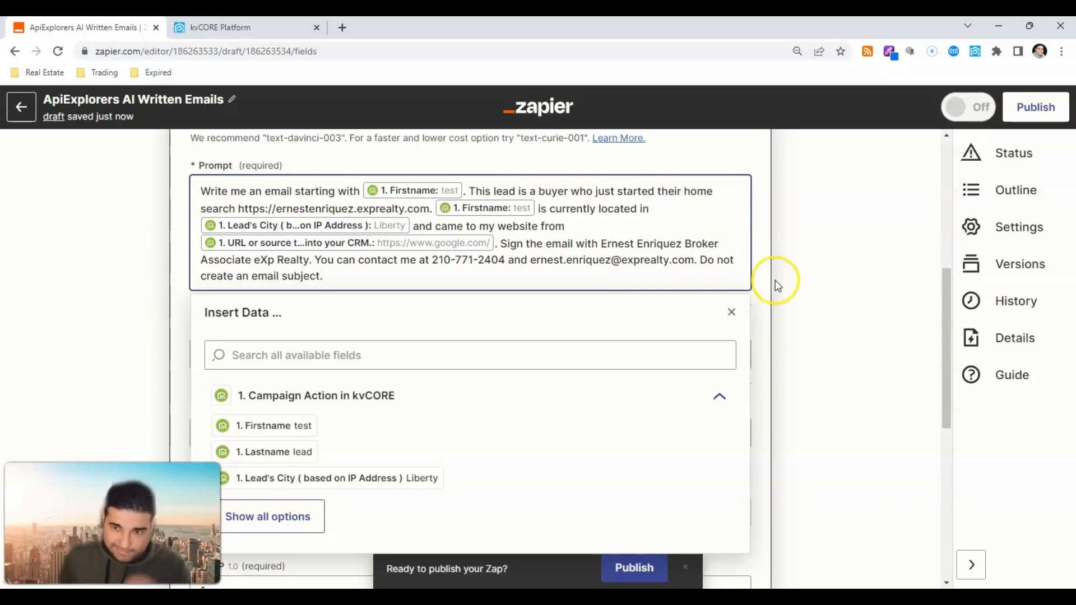
{"action": "left_click", "coordinate": [775, 281]}
{"action": "scroll", "coordinate": [607, 344], "scroll_direction": "down", "scroll_amount": 8}
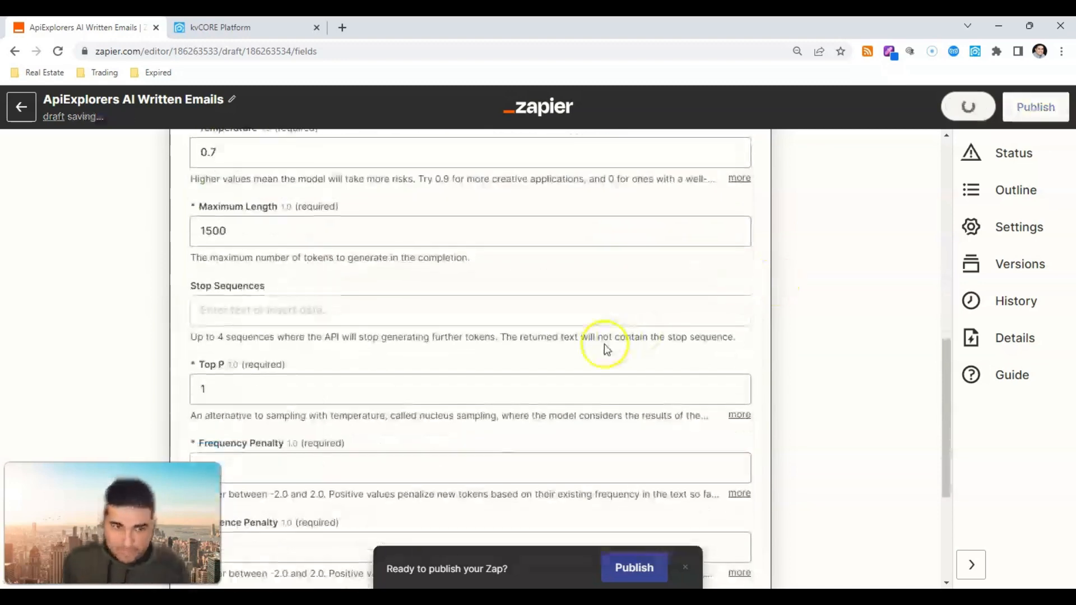
Step: Retest the prompt step and review the new subject-free email draft
{"action": "left_click", "coordinate": [365, 403]}
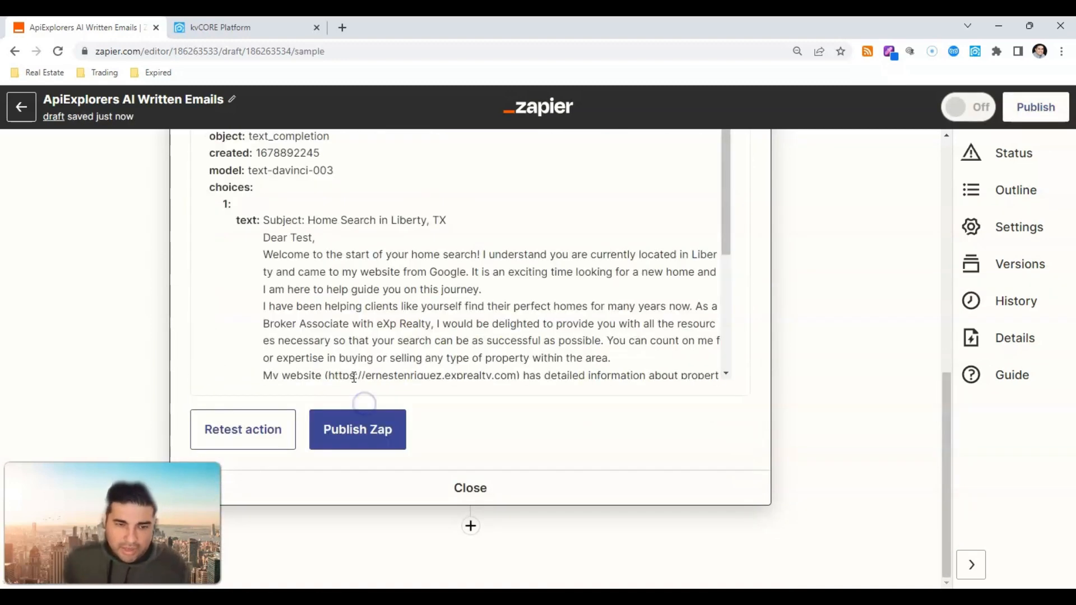
{"action": "left_click", "coordinate": [270, 438]}
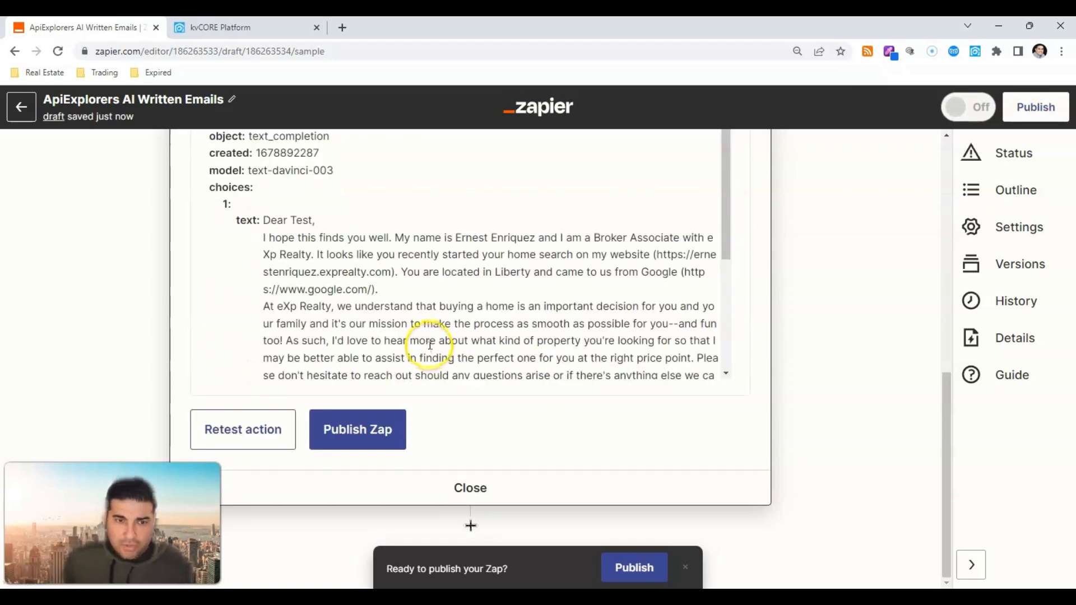
{"action": "scroll", "coordinate": [545, 282], "scroll_direction": "down", "scroll_amount": 3}
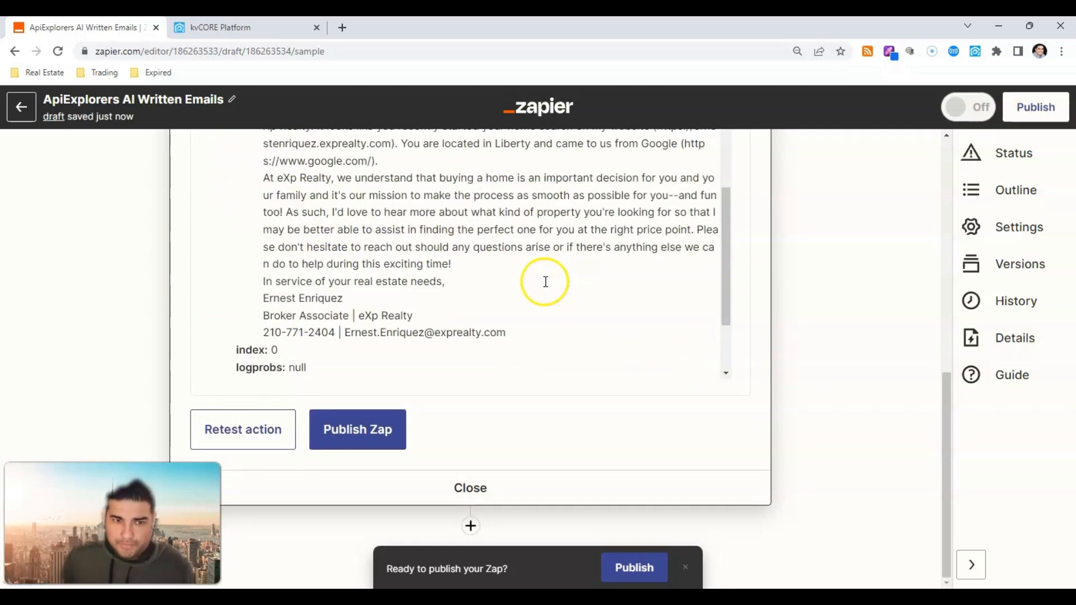
{"action": "scroll", "coordinate": [545, 282], "scroll_direction": "down", "scroll_amount": 2}
{"action": "left_click", "coordinate": [476, 528]}
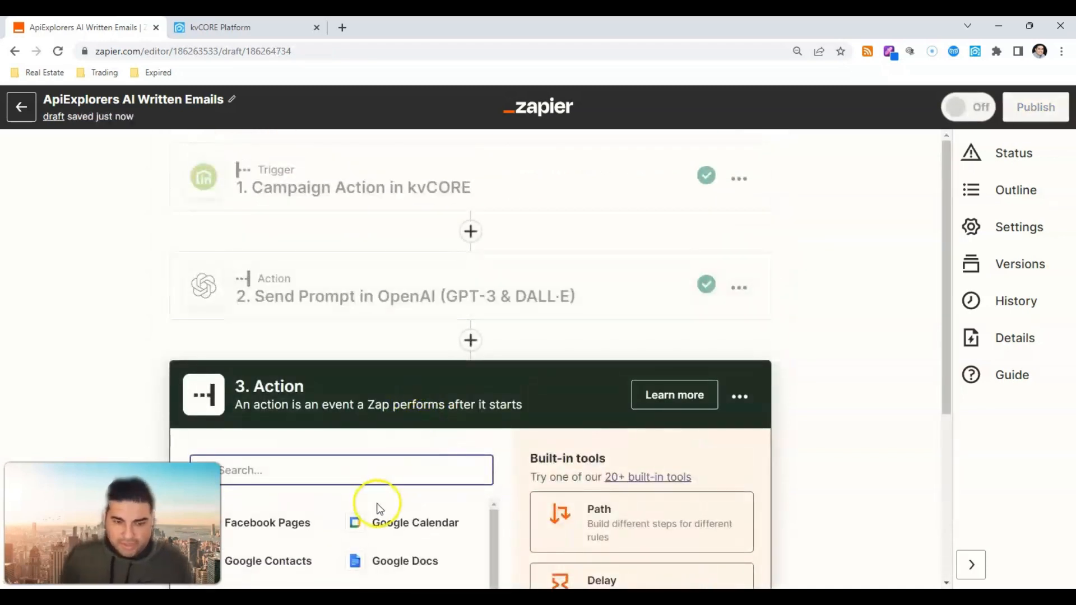
Step: Make step 3 an OpenAI (GPT-3 & DALL·E) Send Prompt action using the connected account
{"action": "type", "text": "Open"}
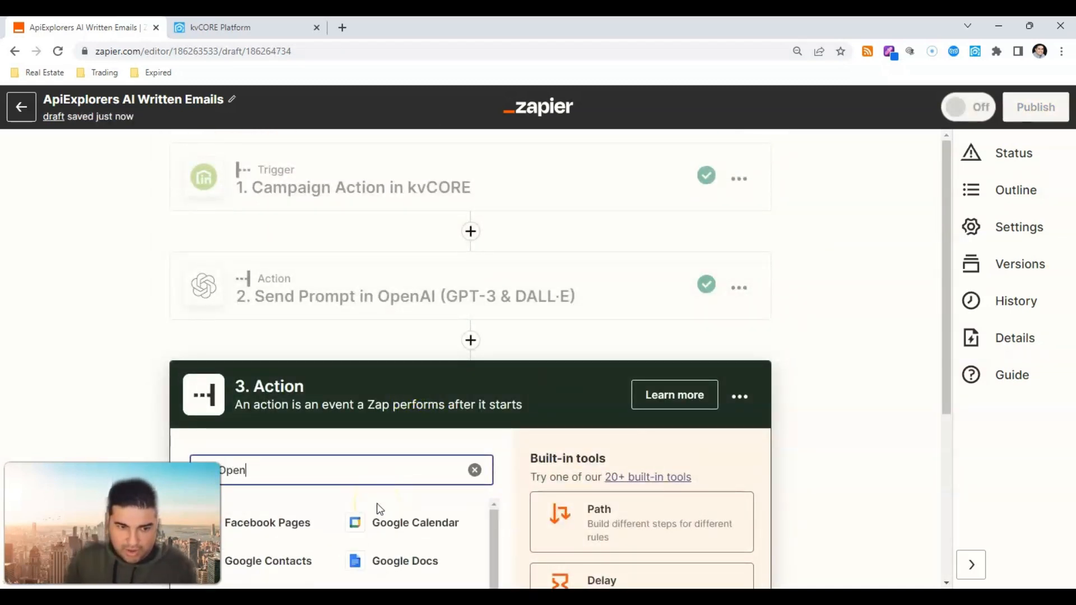
{"action": "left_click", "coordinate": [371, 516]}
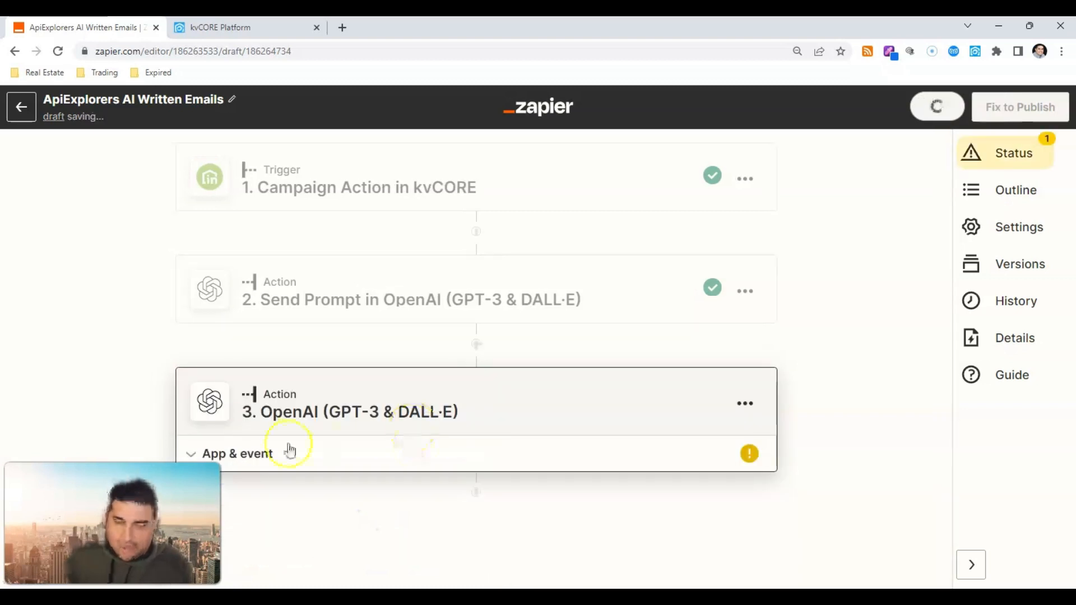
{"action": "left_click", "coordinate": [435, 393]}
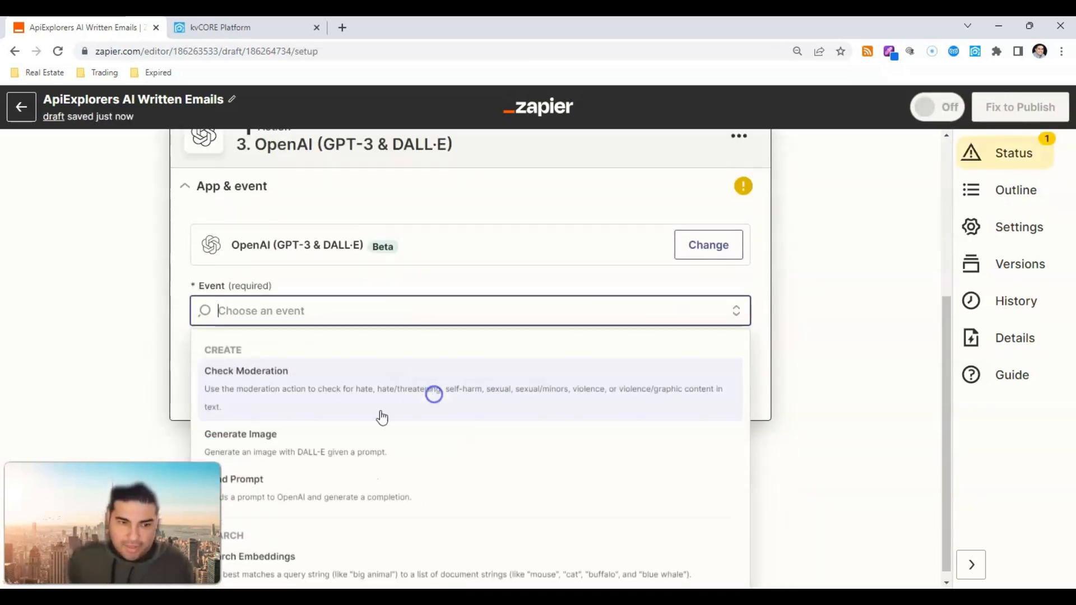
{"action": "type", "text": "s"}
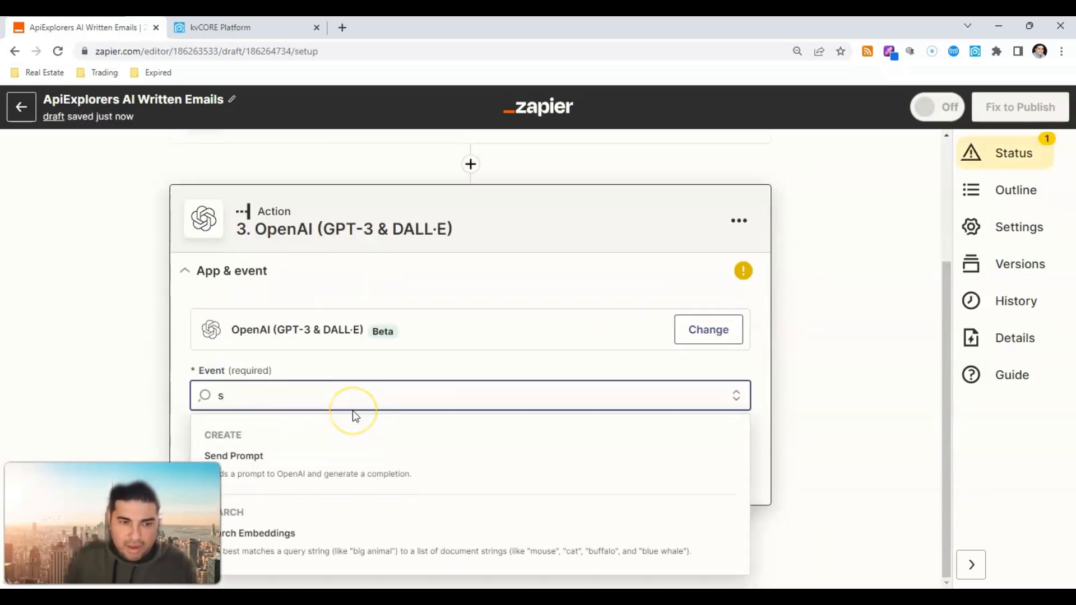
{"action": "left_click", "coordinate": [280, 455]}
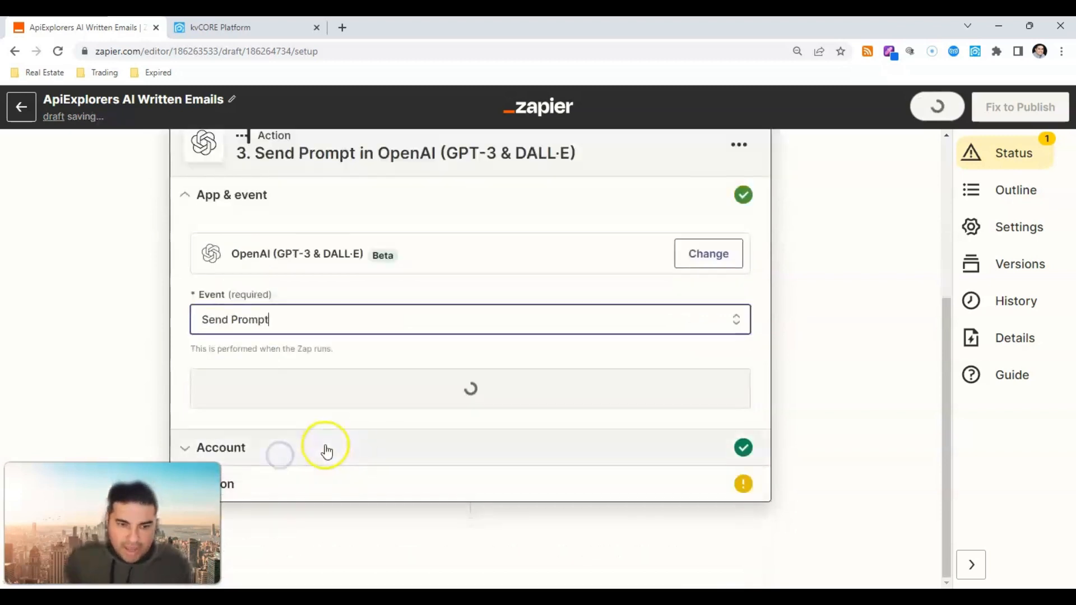
{"action": "left_click", "coordinate": [343, 395]}
{"action": "left_click", "coordinate": [254, 419]}
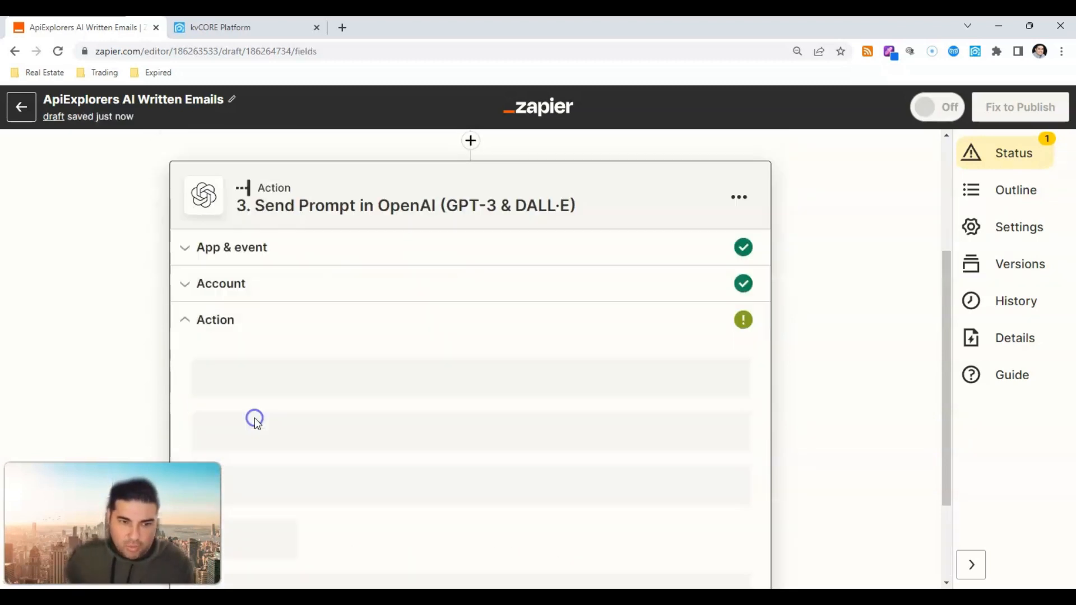
Step: Choose text-davinci-003 as step 3's Model
{"action": "left_click", "coordinate": [287, 187]}
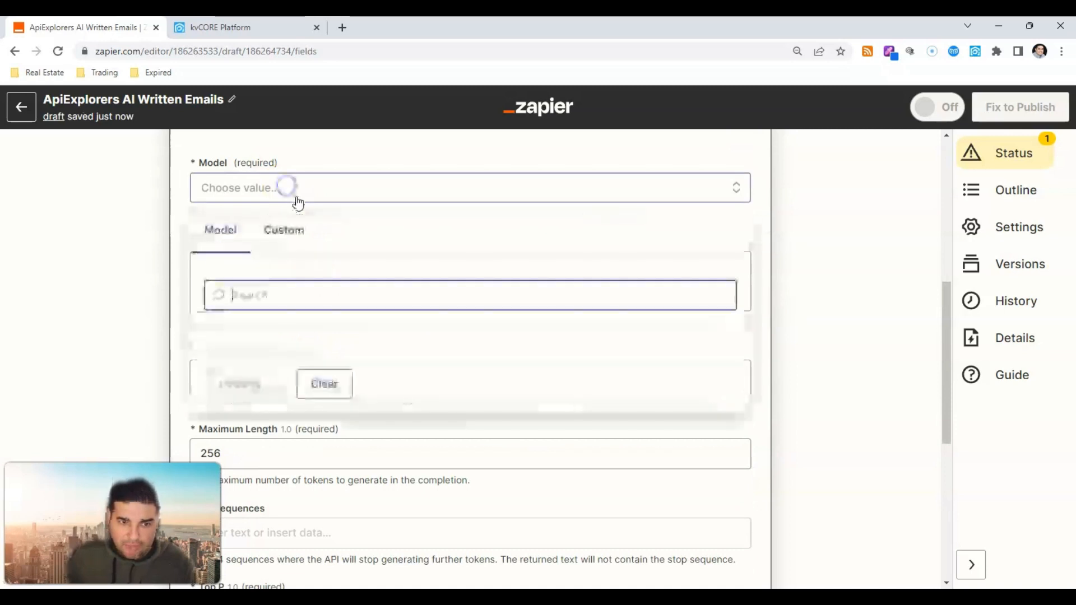
{"action": "type", "text": "Text-d"}
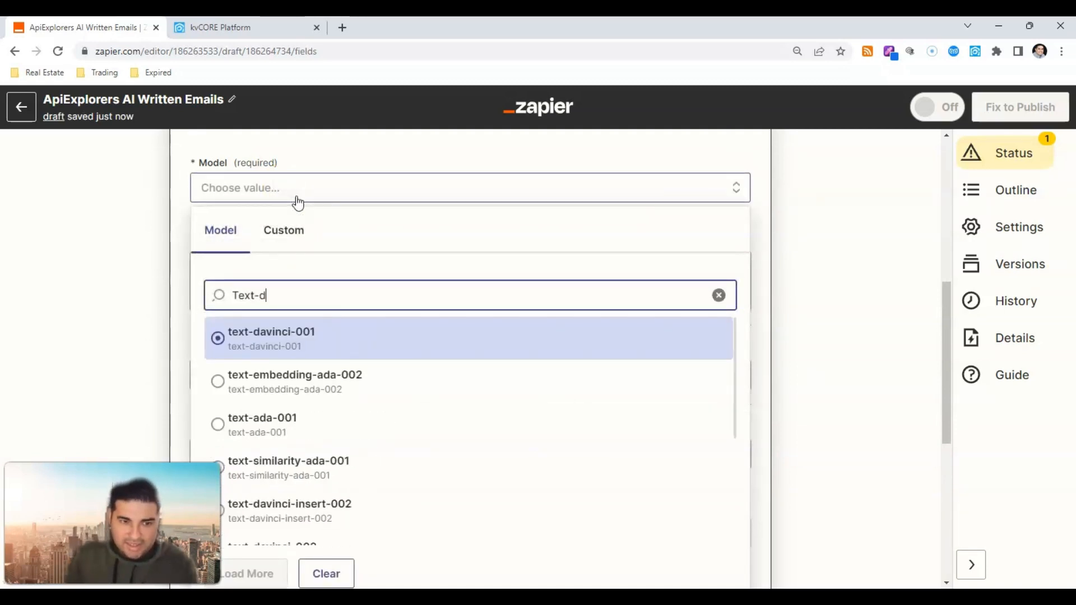
{"action": "type", "text": "avv"}
{"action": "key", "text": "BackSpace"}
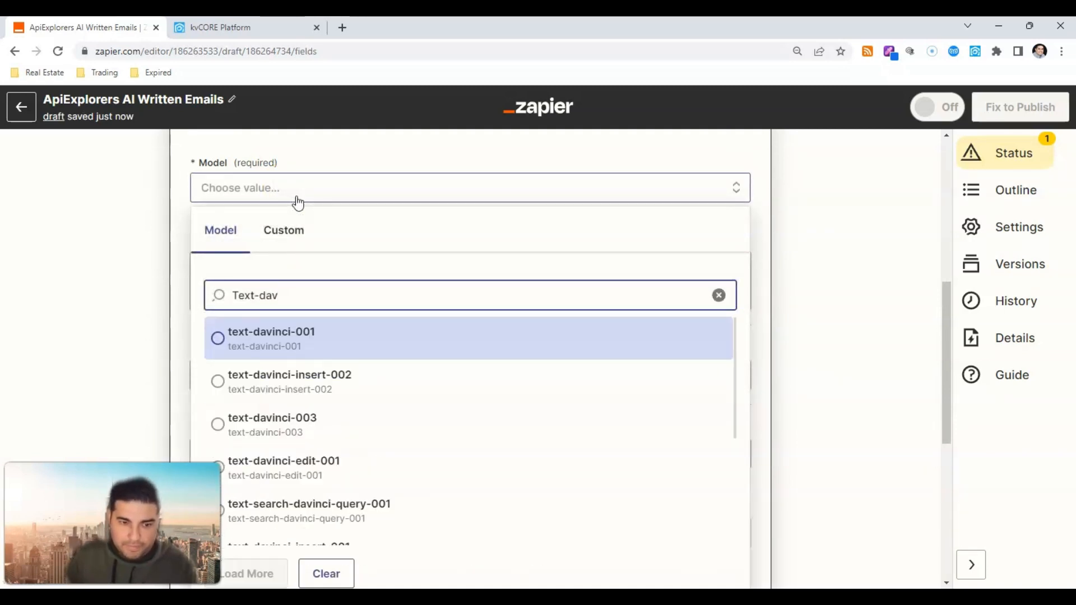
{"action": "key", "text": "Down"}
{"action": "key", "text": "Down"}
{"action": "key", "text": "Down"}
{"action": "key", "text": "Up"}
{"action": "key", "text": "Return"}
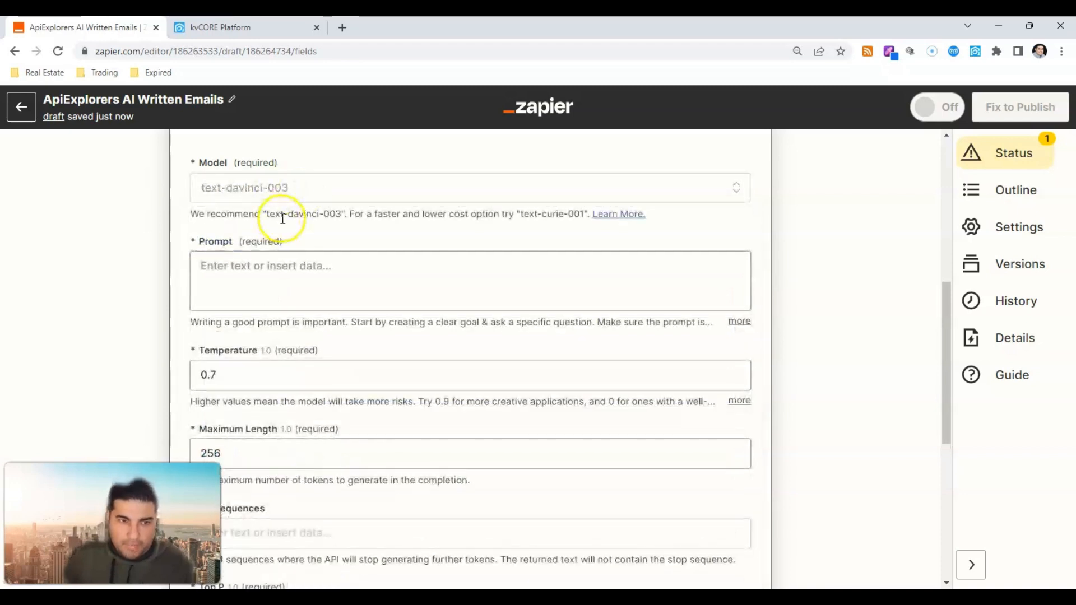
{"action": "left_click", "coordinate": [281, 267]}
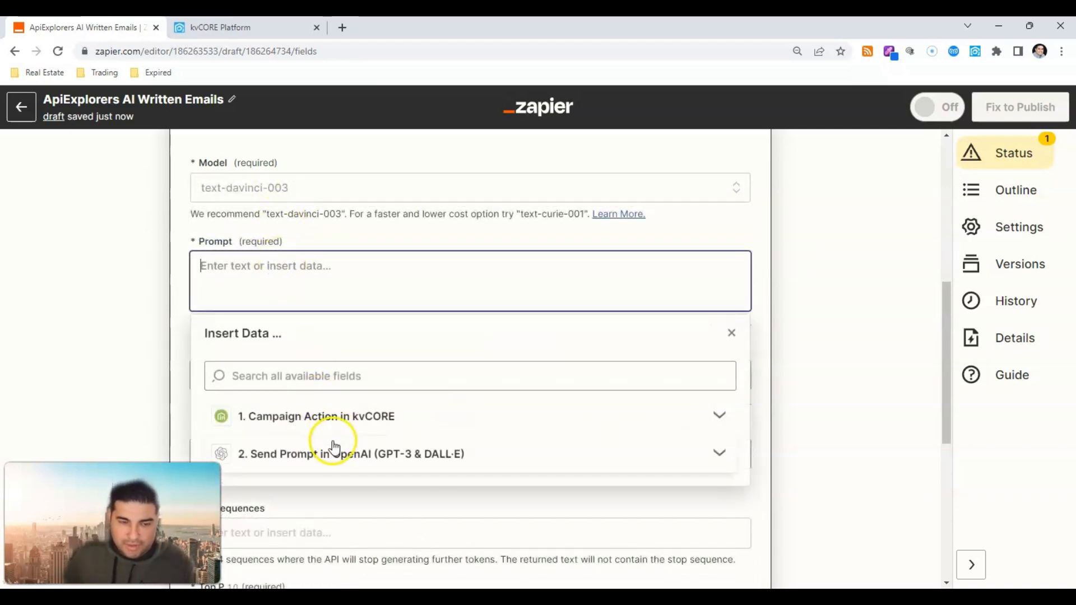
Step: Write step 3's prompt requesting an email subject, inserting step 2's Choices Text
{"action": "type", "text": "Write me an ani"}
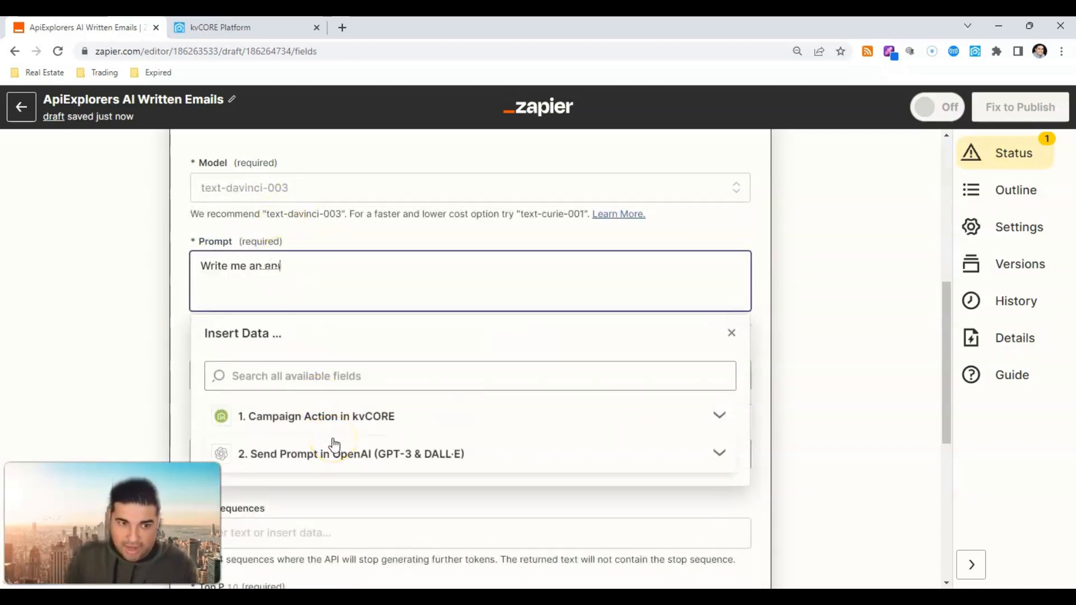
{"action": "key", "text": "BackSpace"}
{"action": "key", "text": "BackSpace"}
{"action": "key", "text": "BackSpace"}
{"action": "type", "text": "email subject fo"}
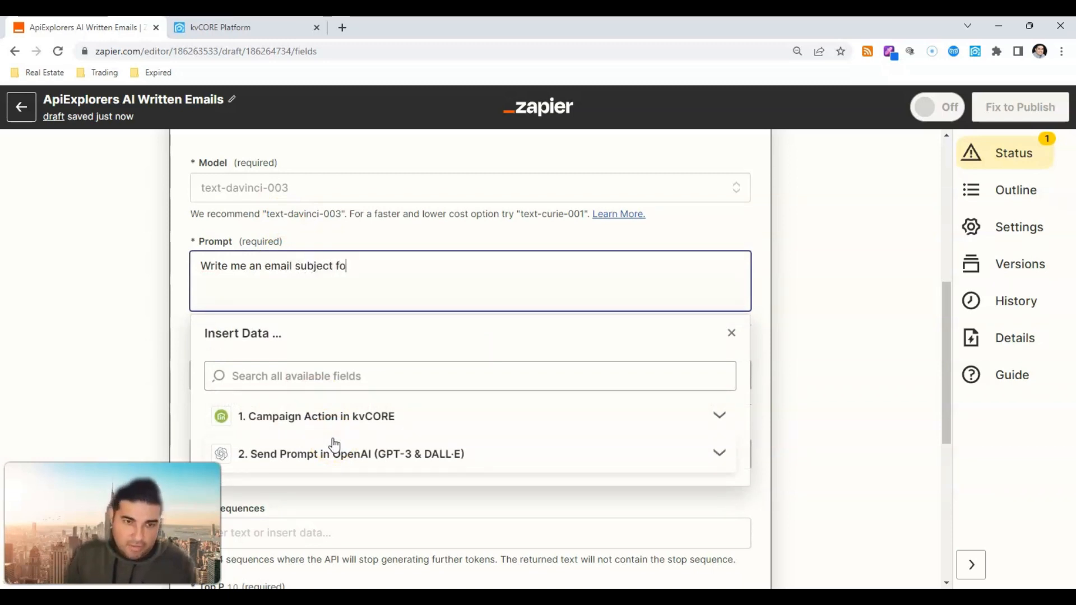
{"action": "type", "text": "r the following prompt"}
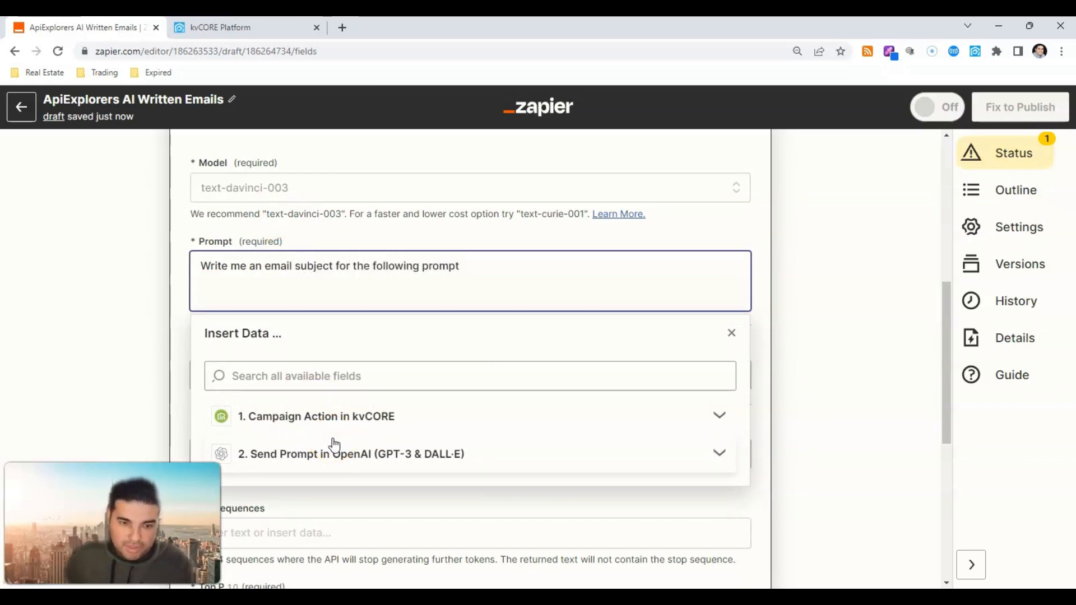
{"action": "left_click", "coordinate": [361, 456]}
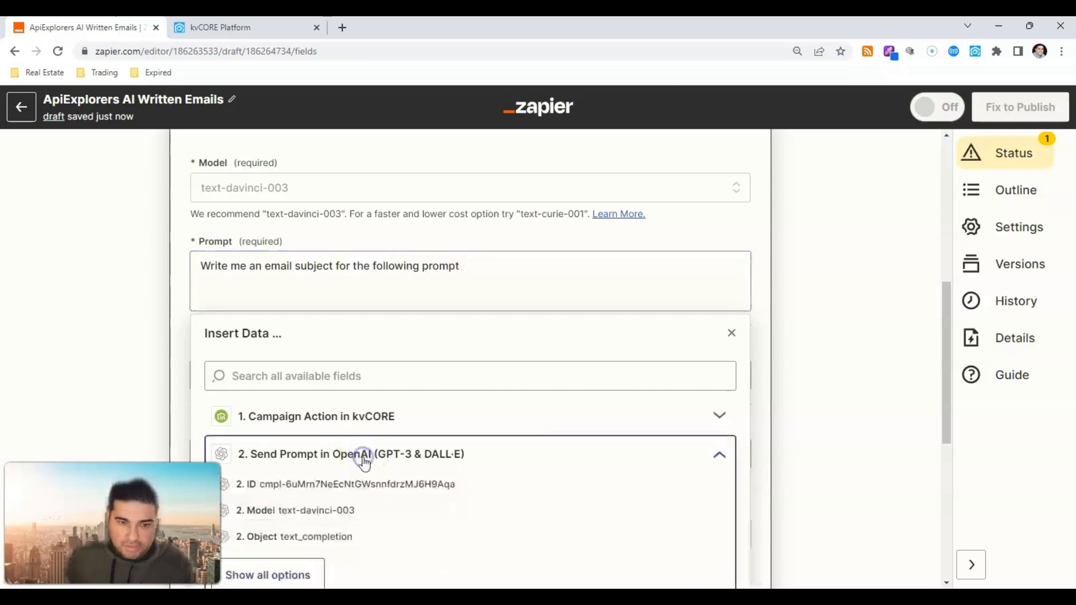
{"action": "left_click", "coordinate": [311, 573]}
{"action": "scroll", "coordinate": [317, 538], "scroll_direction": "down", "scroll_amount": 6}
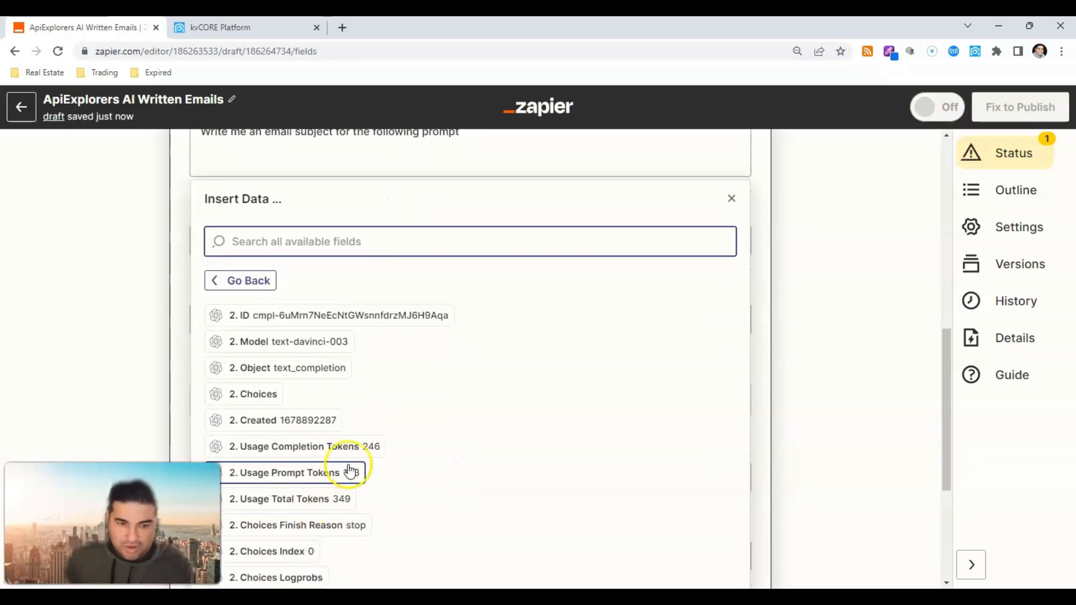
{"action": "left_click", "coordinate": [394, 402]}
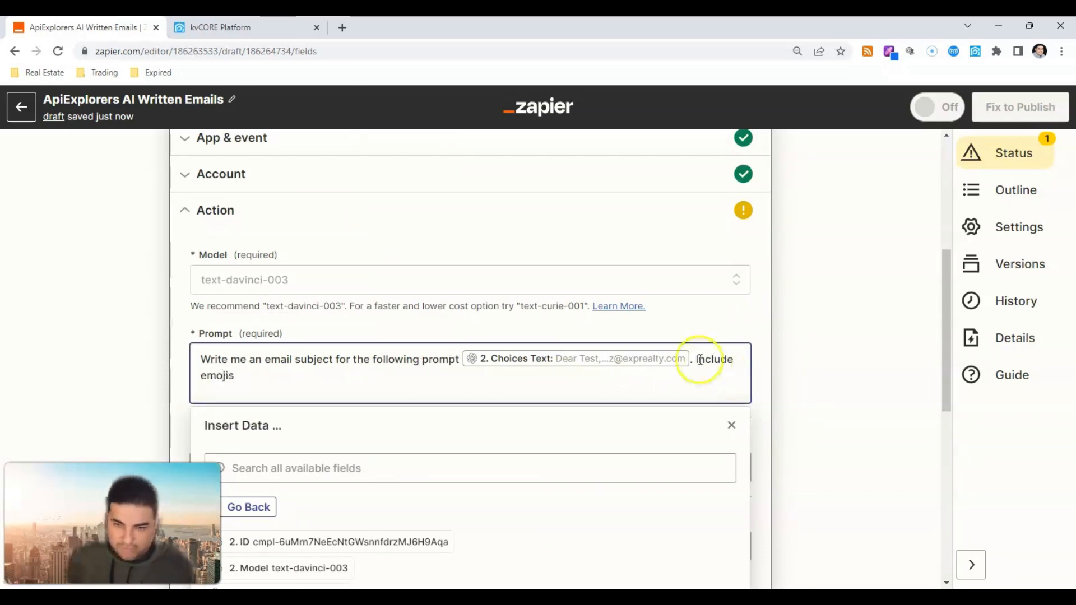
{"action": "left_click", "coordinate": [919, 378]}
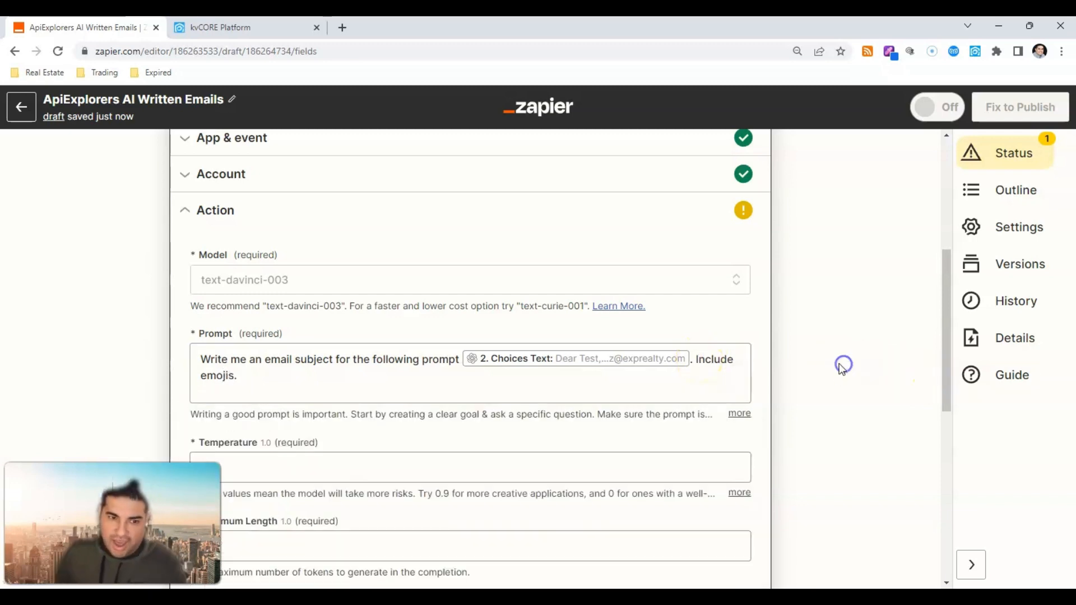
{"action": "scroll", "coordinate": [722, 361], "scroll_direction": "down", "scroll_amount": 3}
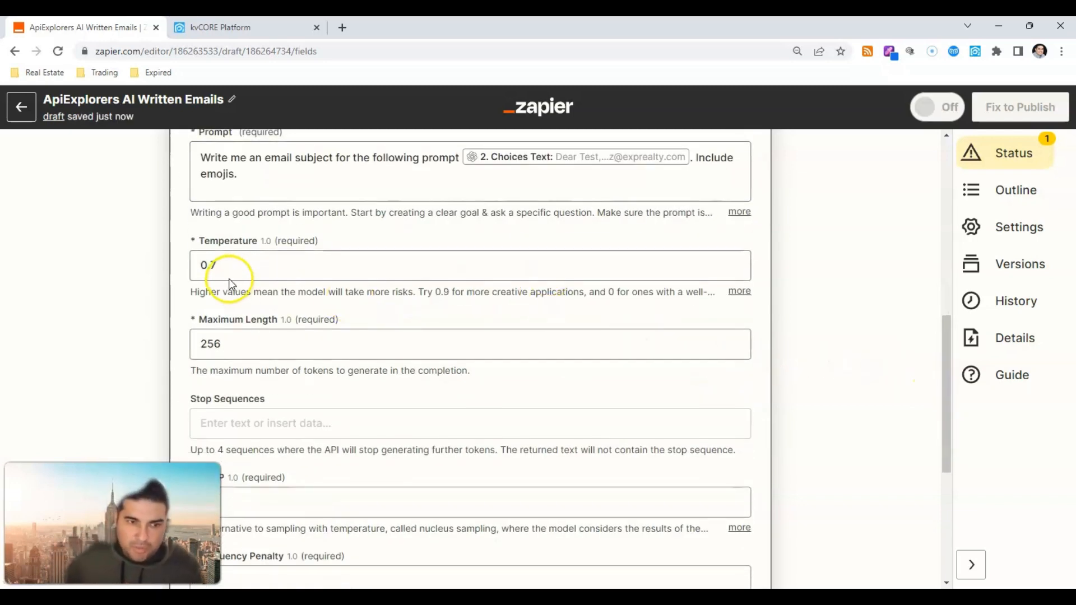
Step: Set step 3's Temperature to 0.1 and Maximum Length to 100, keeping penalties at 0
{"action": "left_click", "coordinate": [209, 263]}
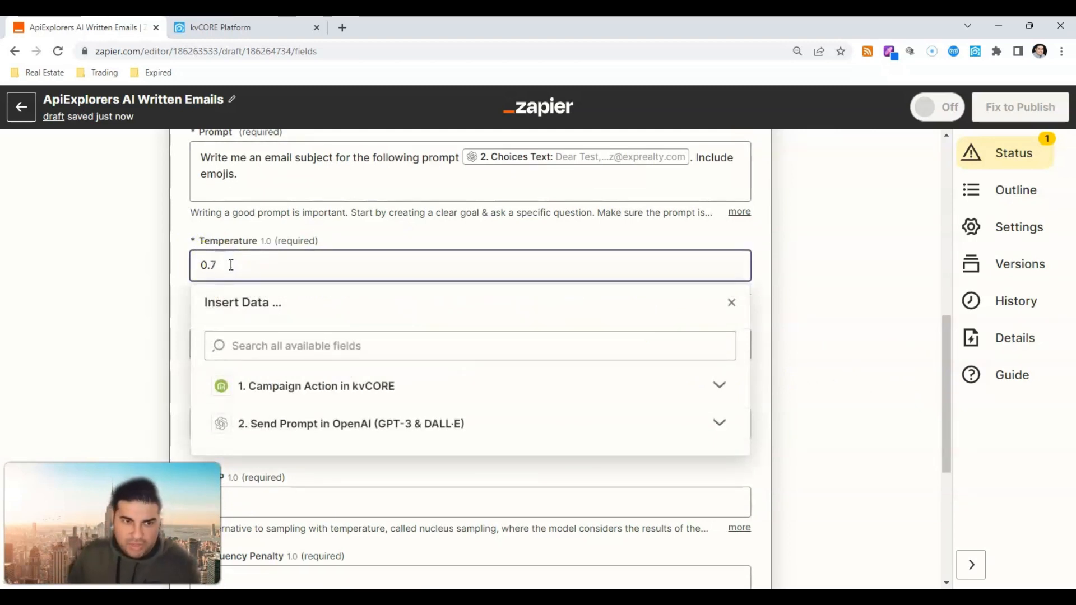
{"action": "left_click", "coordinate": [43, 306]}
{"action": "double_click", "coordinate": [310, 340]}
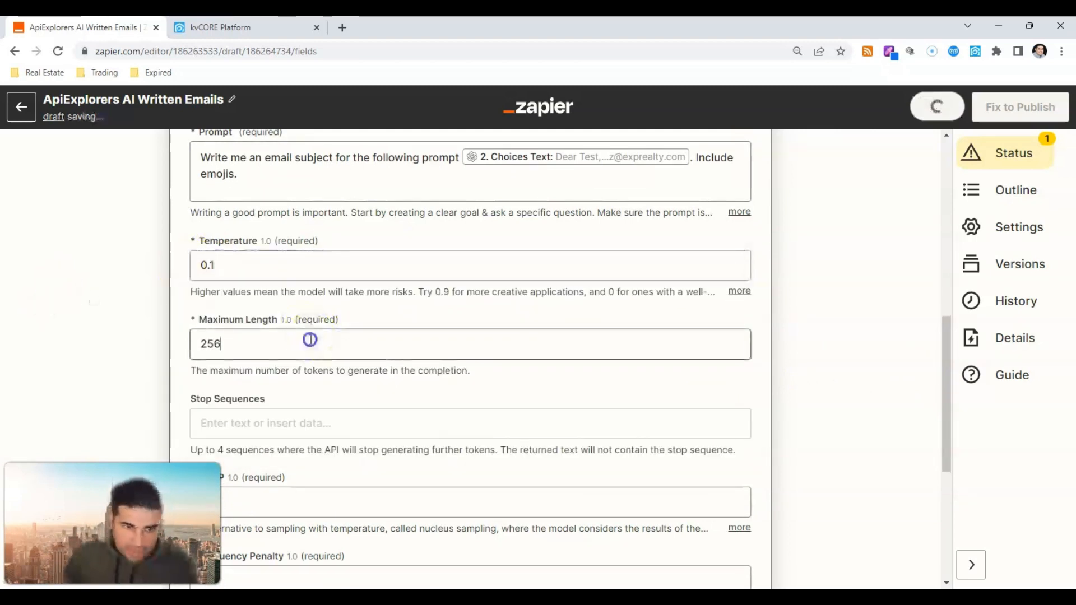
{"action": "type", "text": "10"}
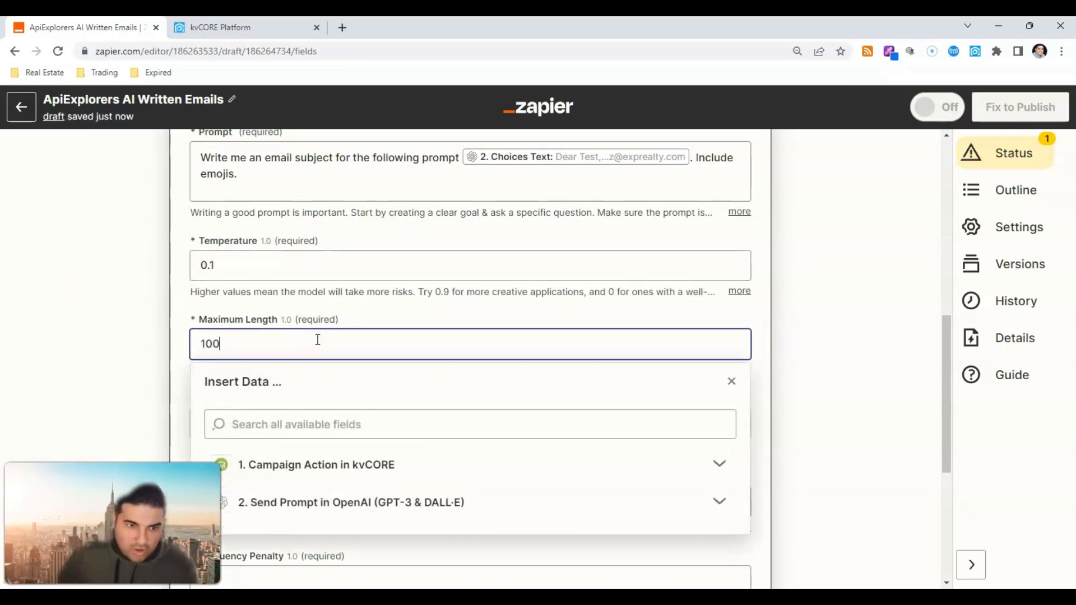
{"action": "type", "text": "0"}
{"action": "left_click", "coordinate": [208, 331]}
{"action": "scroll", "coordinate": [209, 336], "scroll_direction": "down", "scroll_amount": 4}
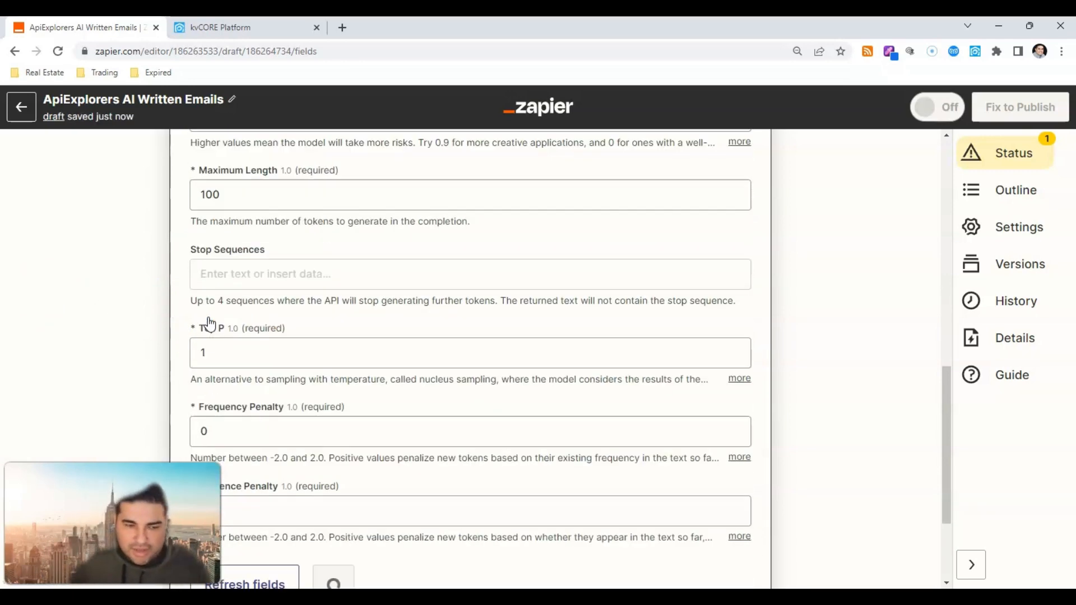
{"action": "left_click", "coordinate": [266, 321]}
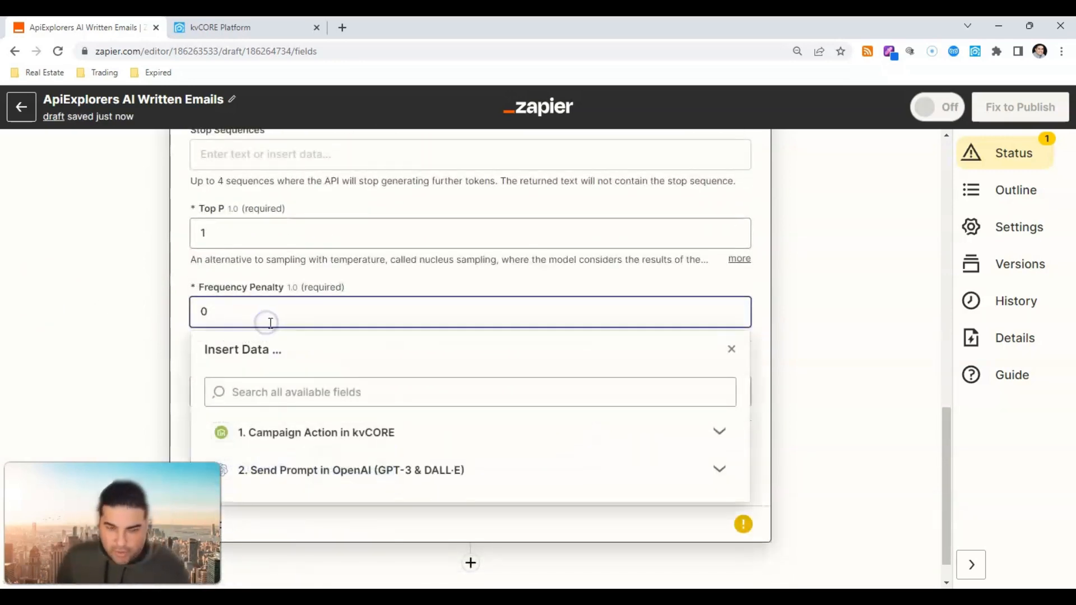
{"action": "left_click", "coordinate": [134, 331]}
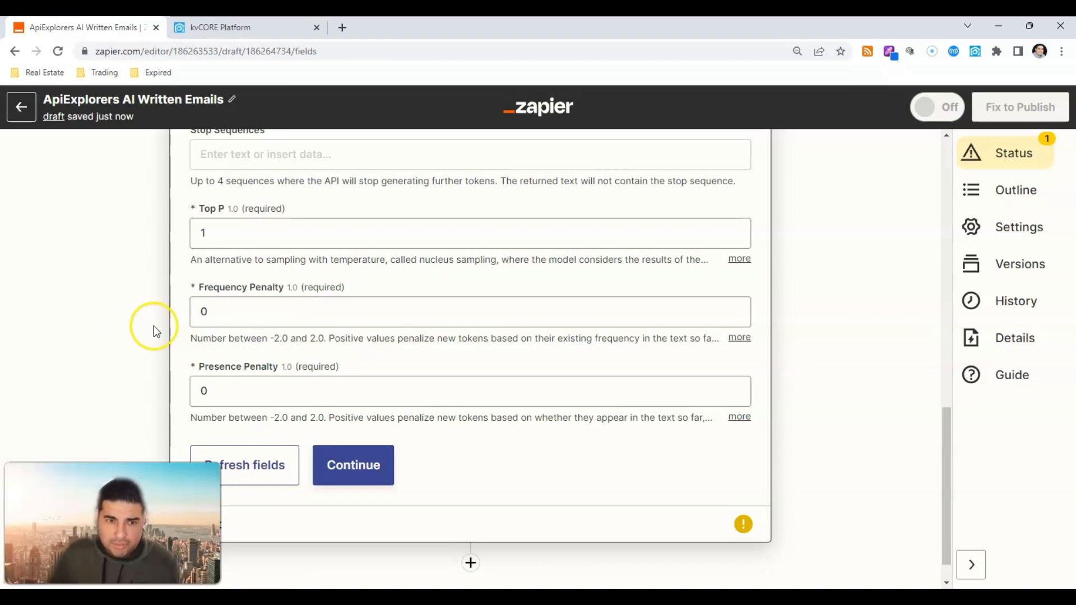
{"action": "left_click", "coordinate": [344, 464]}
Step: Test step 3 and check the returned subject 'Let's Find Your Dream Home in Liberty' with emojis
{"action": "left_click", "coordinate": [316, 470]}
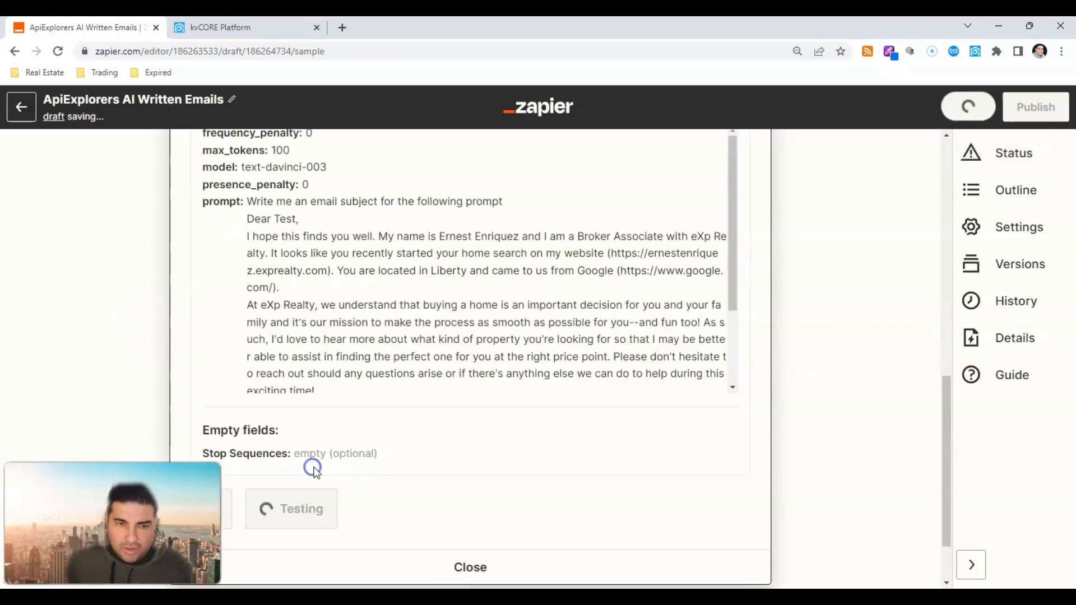
{"action": "scroll", "coordinate": [403, 275], "scroll_direction": "down", "scroll_amount": 2}
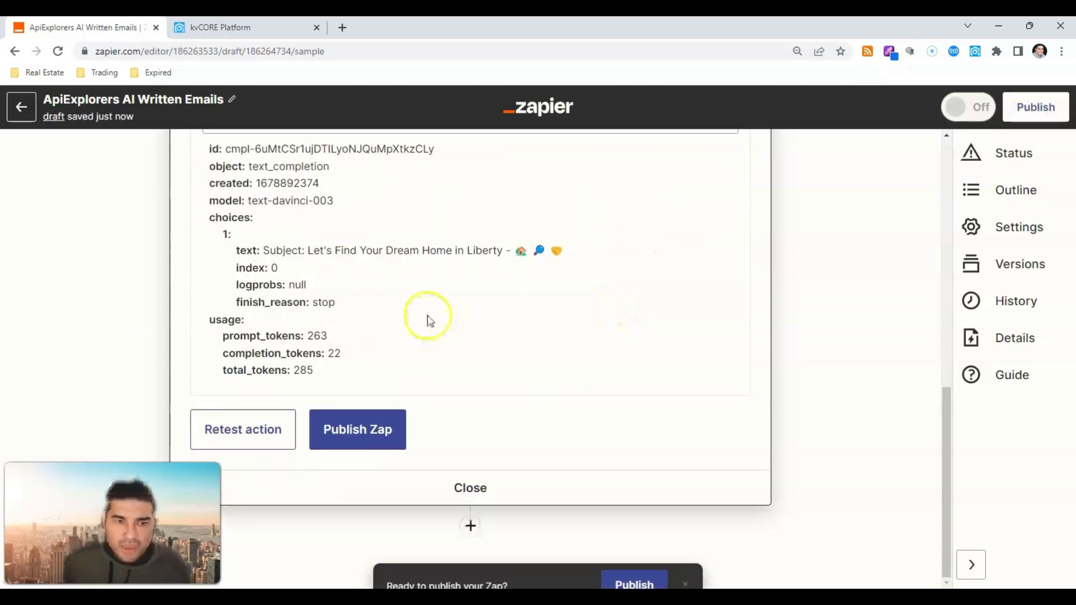
{"action": "left_click_drag", "start_coordinate": [264, 252], "coordinate": [564, 263]}
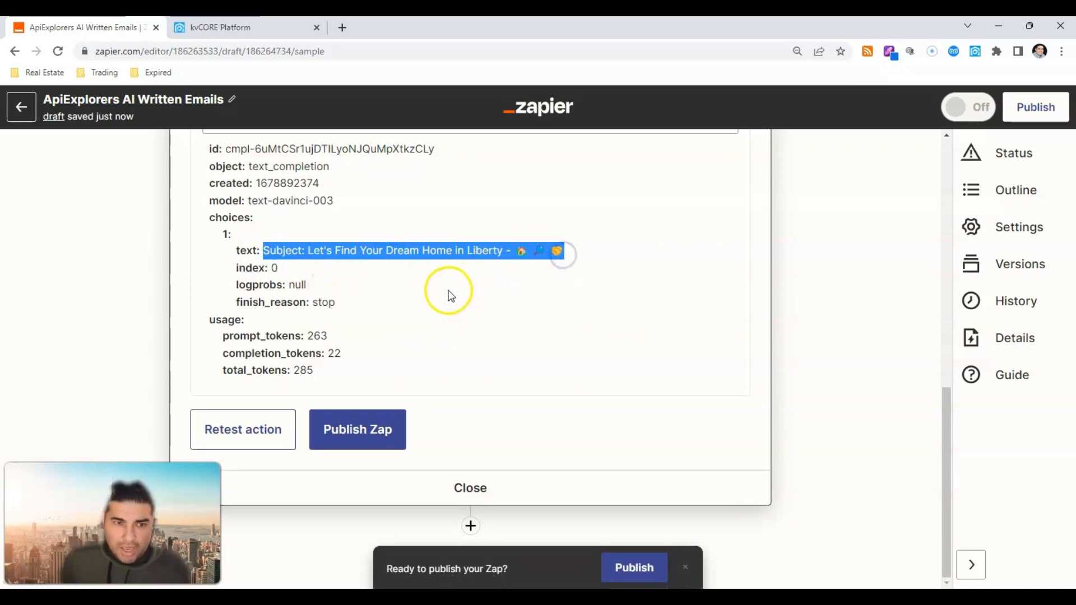
{"action": "scroll", "coordinate": [448, 296], "scroll_direction": "up", "scroll_amount": 5}
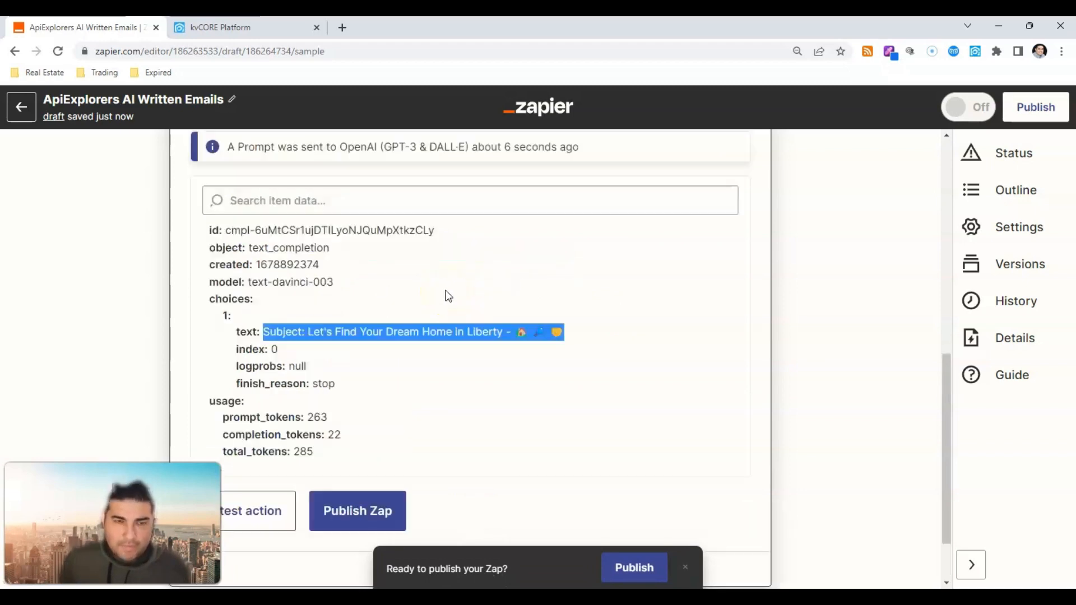
Step: Append 'Do not include the word subject' to step 3's prompt
{"action": "left_click", "coordinate": [283, 196]}
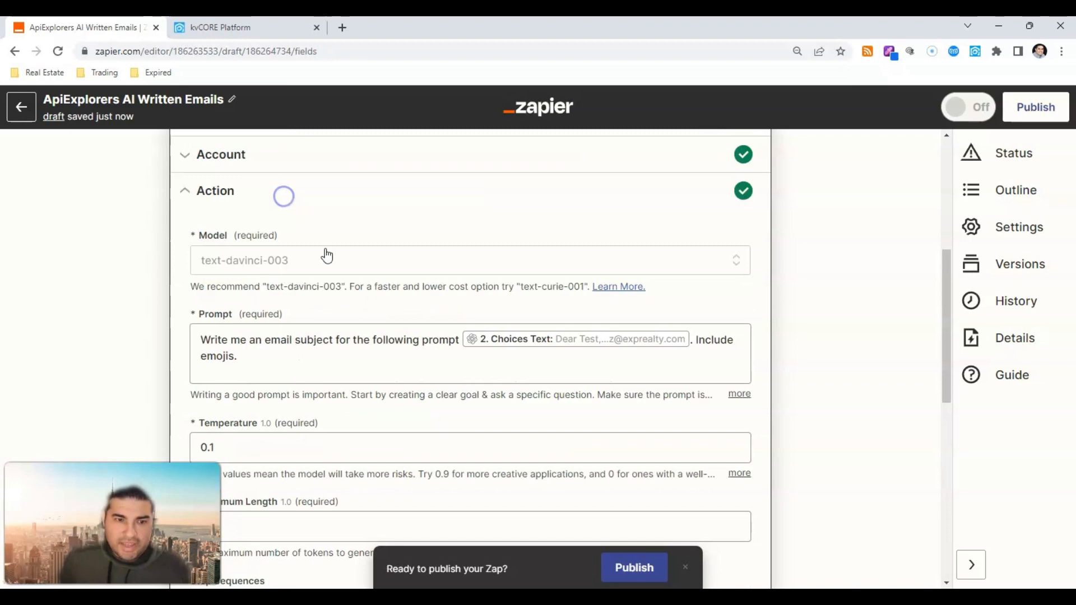
{"action": "left_click", "coordinate": [303, 355]}
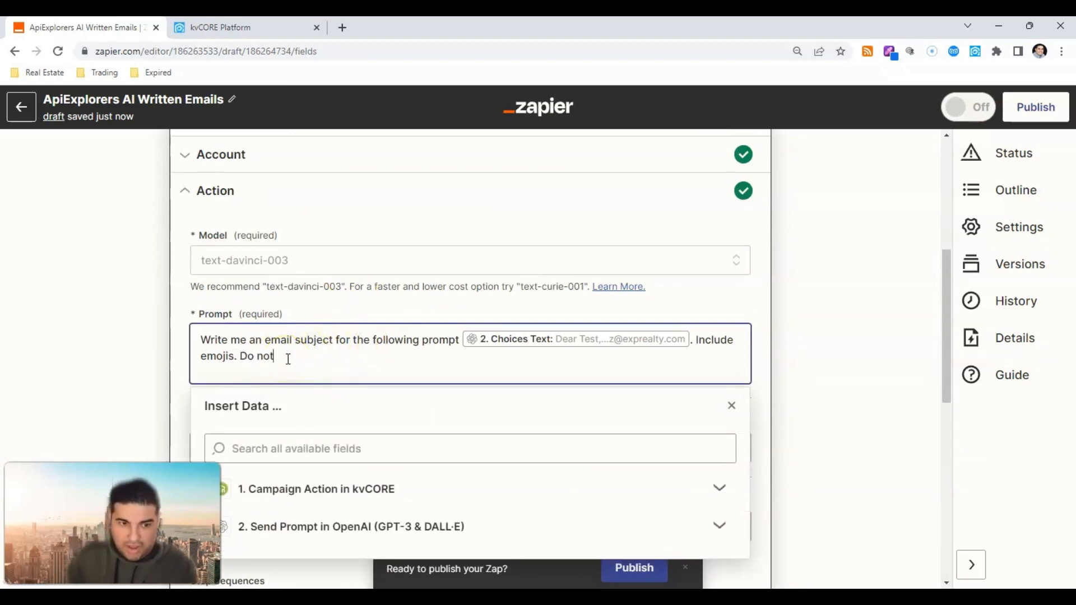
{"action": "type", "text": "Do not include the word subject."}
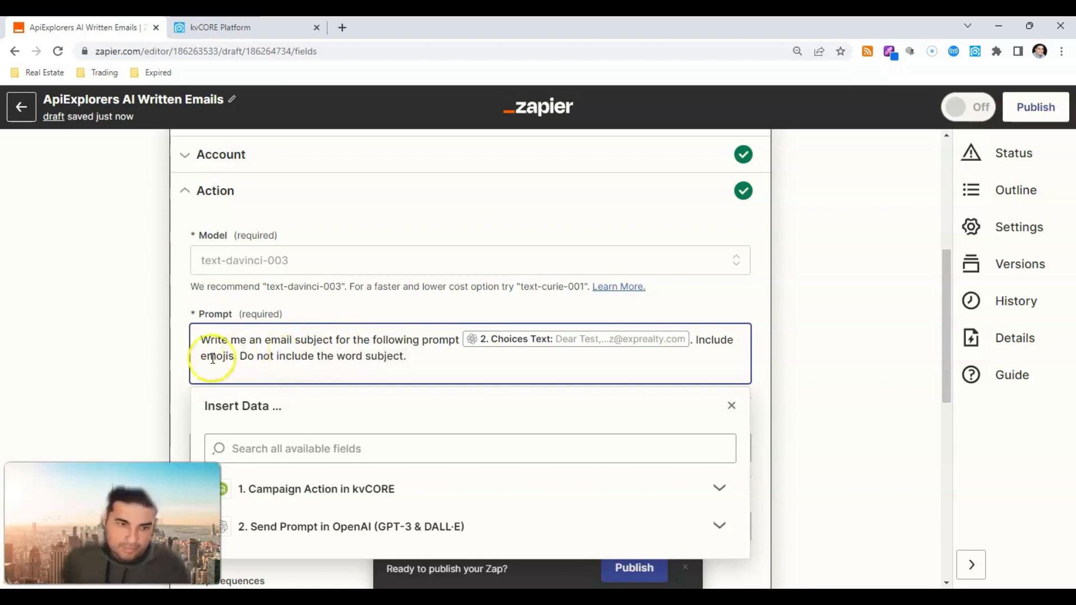
{"action": "left_click", "coordinate": [125, 346]}
{"action": "scroll", "coordinate": [308, 342], "scroll_direction": "down", "scroll_amount": 10}
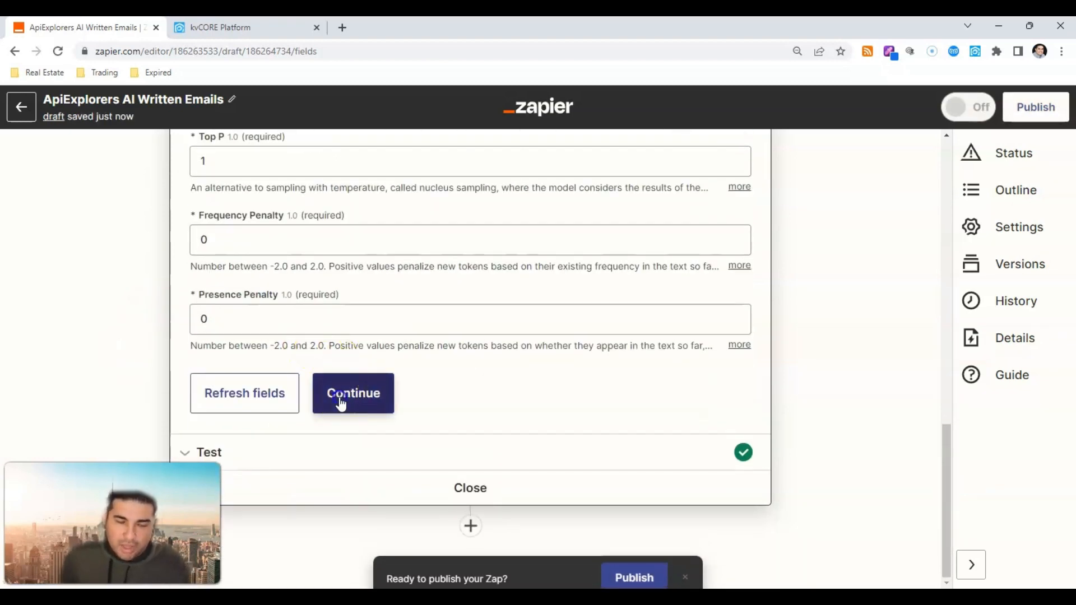
Step: Retest step 3, getting 'Let's Find Your Dream Home in Liberty!' with a house emoji
{"action": "left_click", "coordinate": [340, 403]}
{"action": "left_click", "coordinate": [278, 442]}
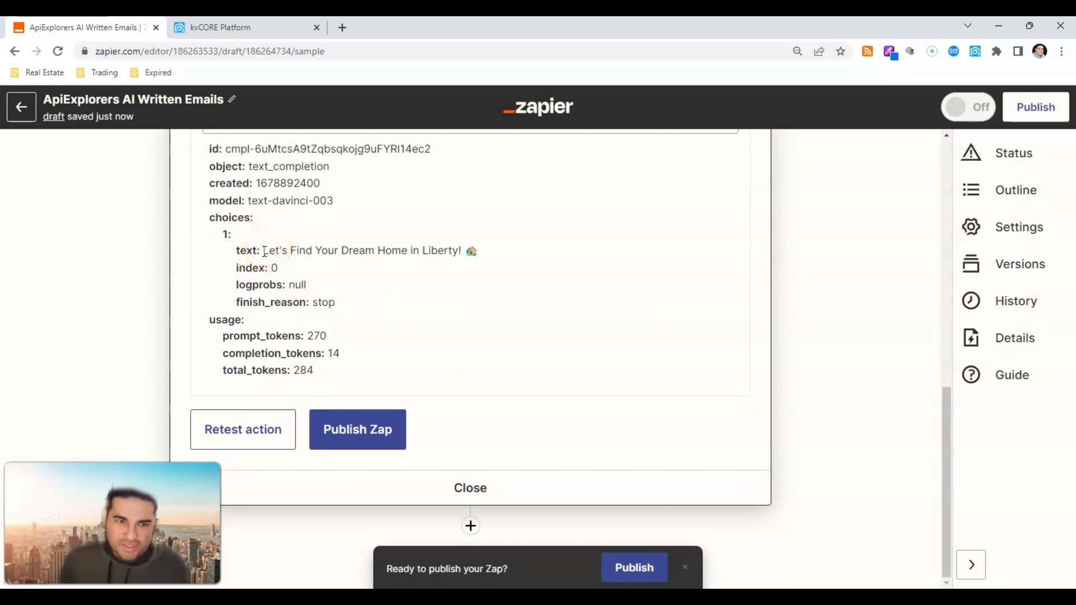
{"action": "left_click_drag", "start_coordinate": [264, 251], "coordinate": [499, 260]}
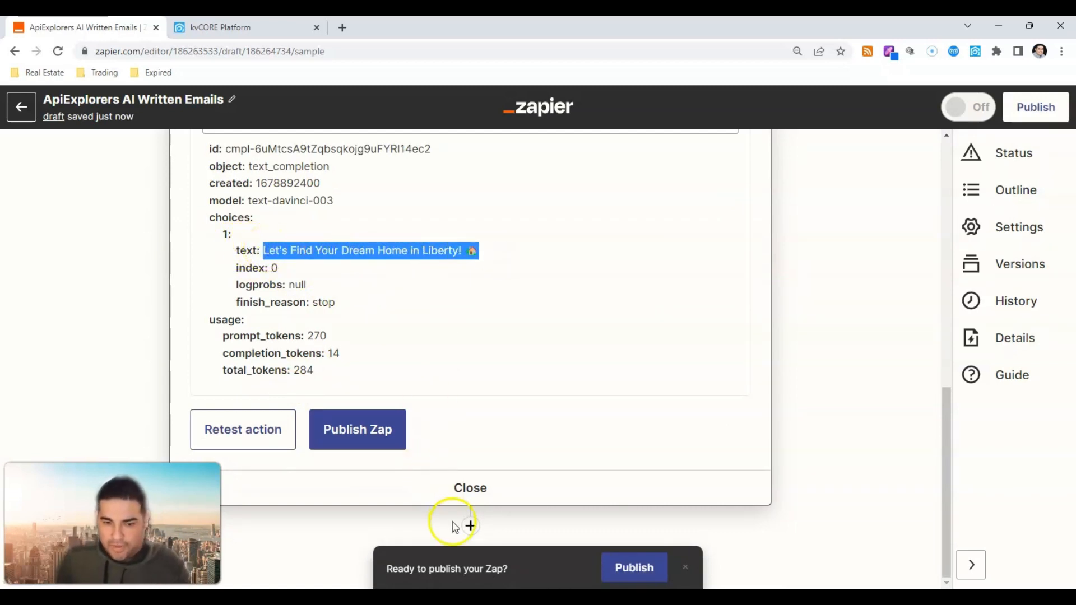
{"action": "left_click", "coordinate": [470, 526]}
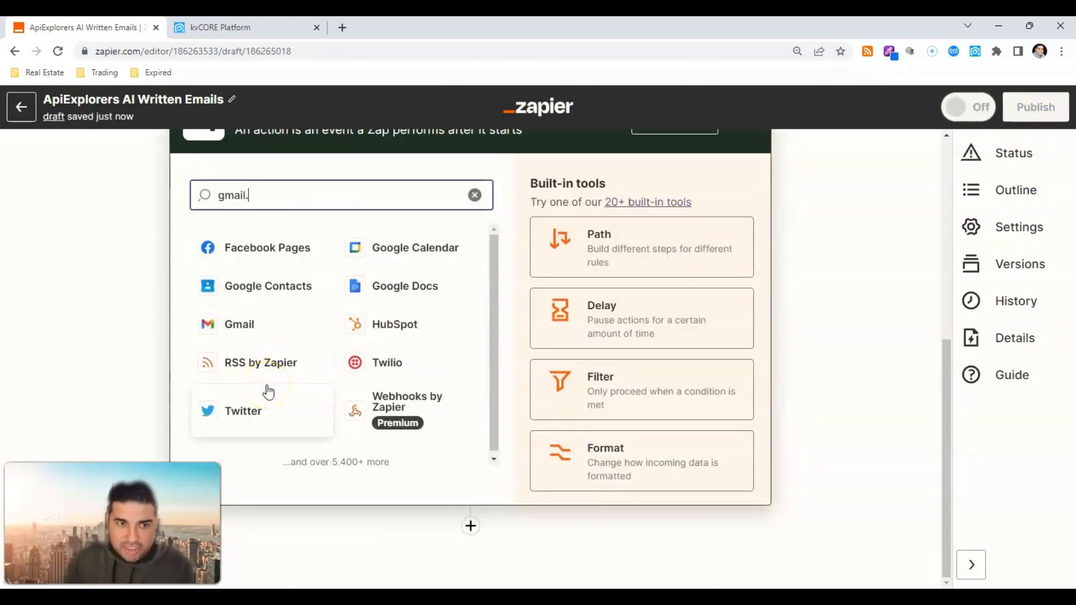
Step: Make the new step a Gmail Send Email action using the connected Gmail account
{"action": "left_click", "coordinate": [261, 247]}
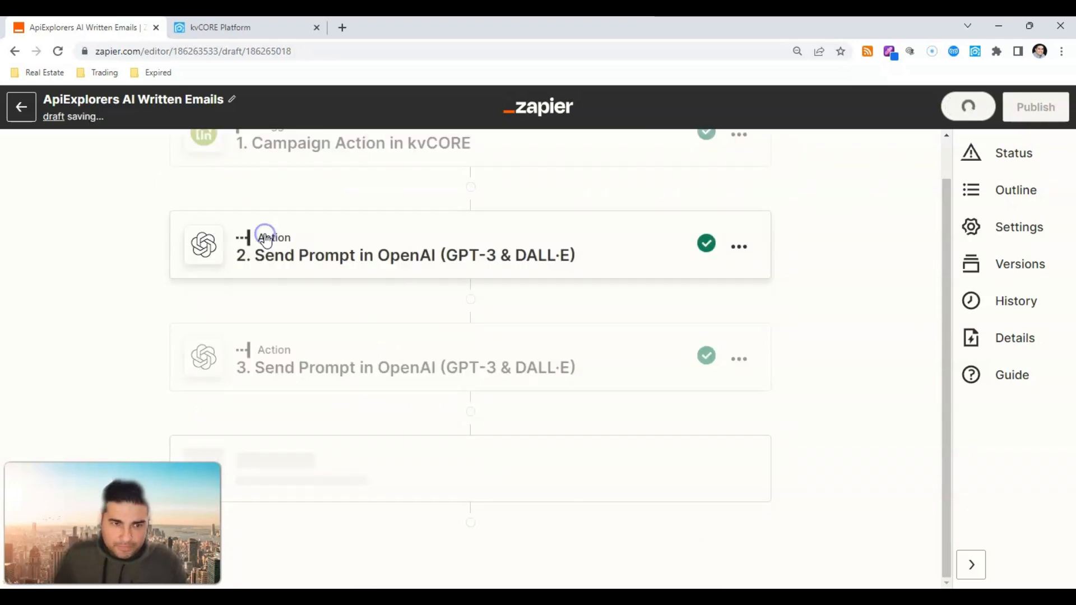
{"action": "left_click", "coordinate": [295, 395]}
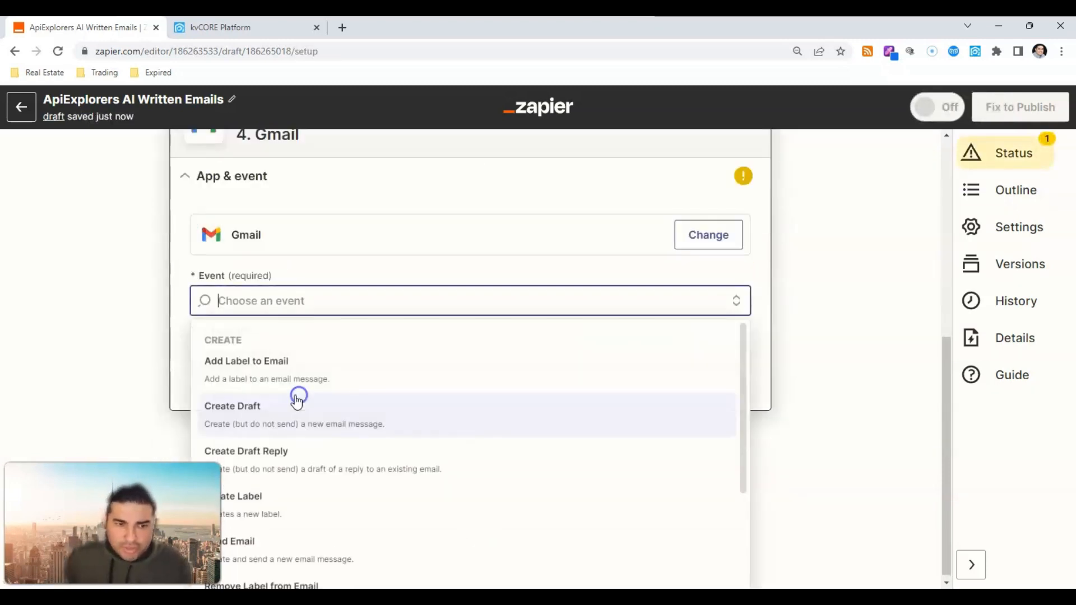
{"action": "type", "text": "s"}
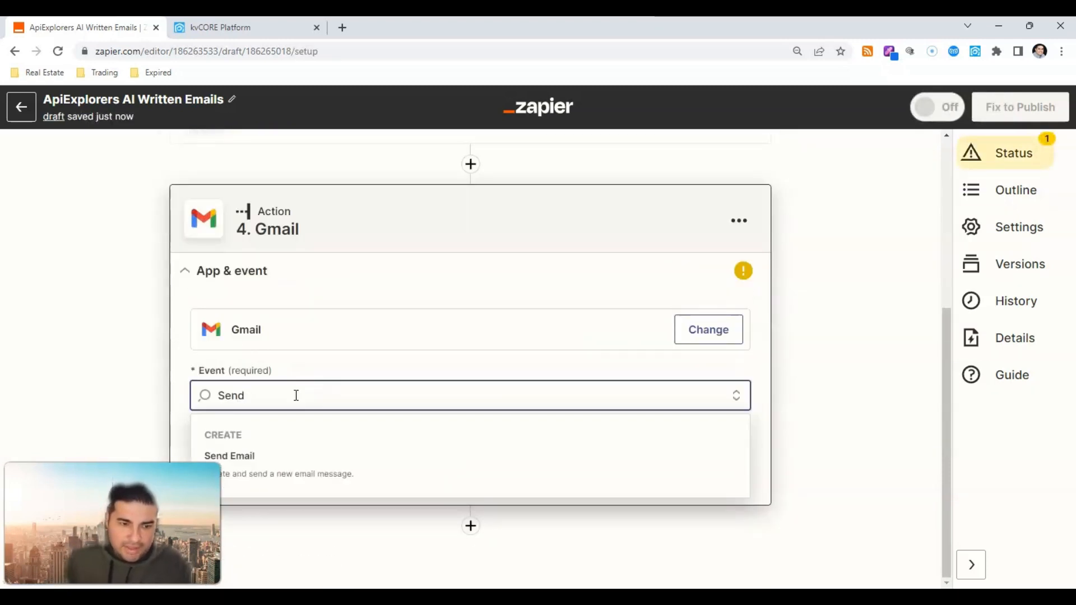
{"action": "left_click", "coordinate": [311, 484]}
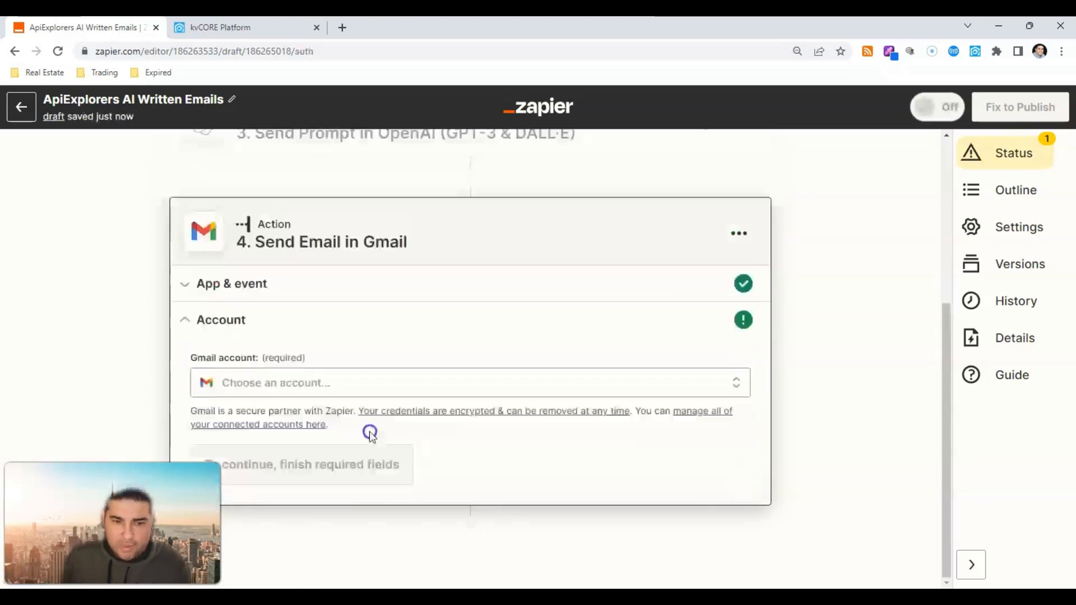
{"action": "left_click", "coordinate": [308, 384]}
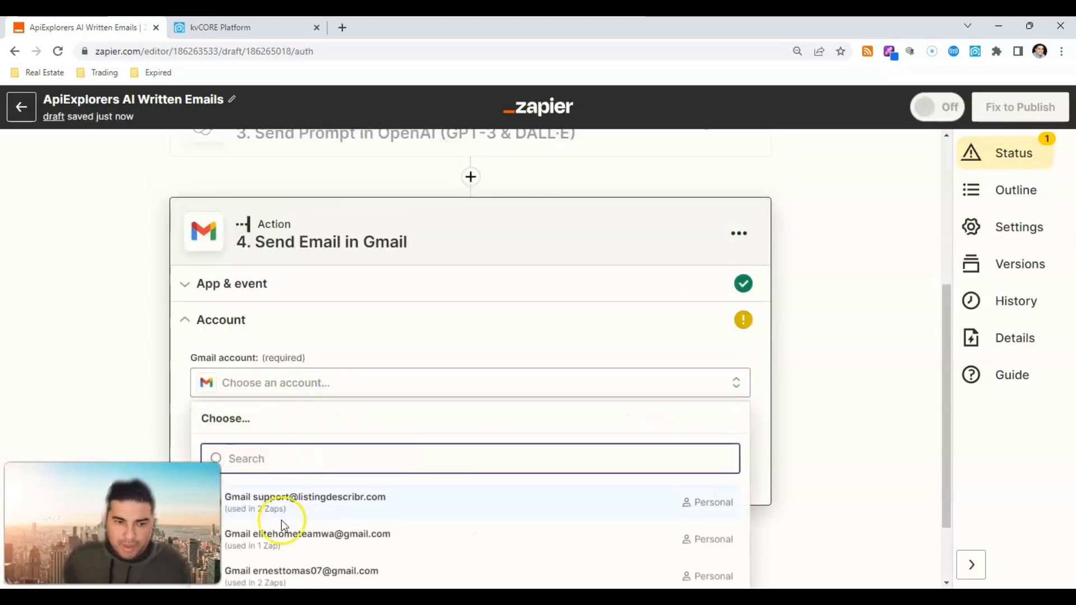
{"action": "left_click", "coordinate": [289, 549]}
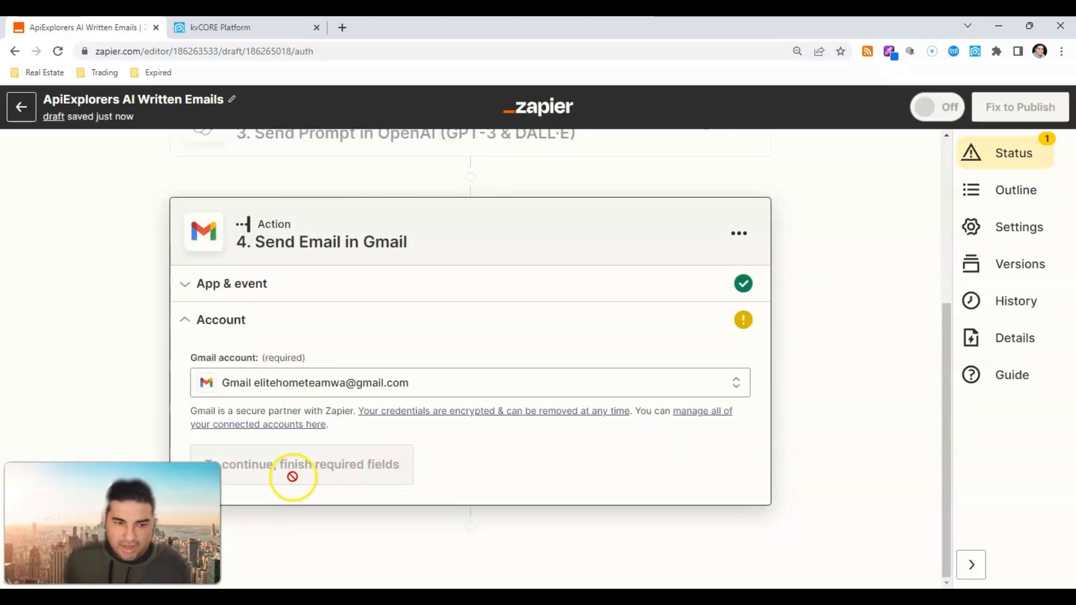
{"action": "left_click", "coordinate": [274, 468]}
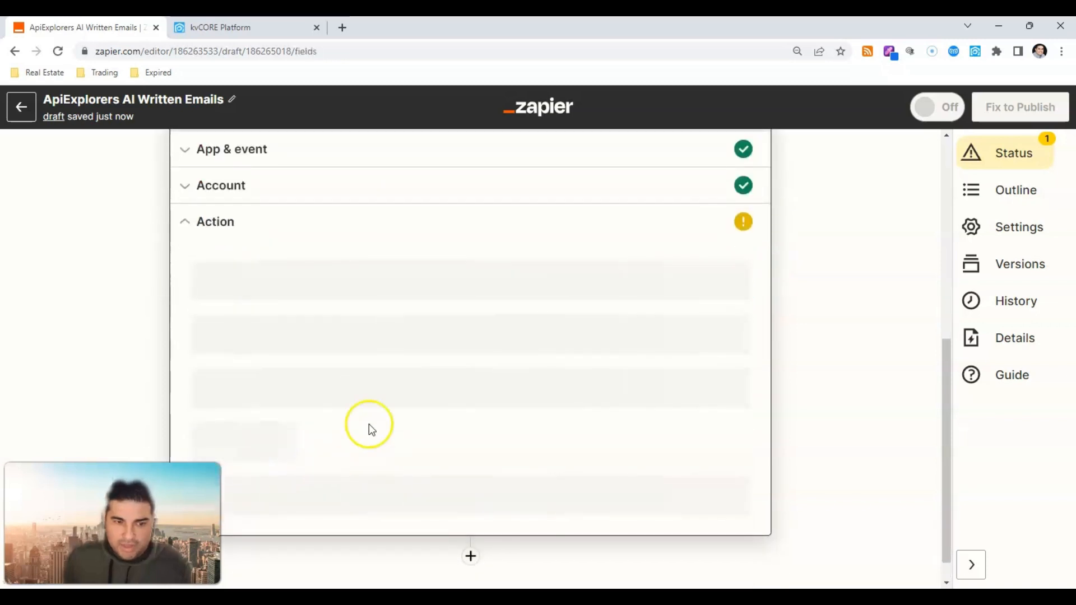
Step: Set the email's To field to the kvCORE Lead Email Address
{"action": "scroll", "coordinate": [372, 433], "scroll_direction": "down", "scroll_amount": 1}
{"action": "left_click", "coordinate": [291, 221]}
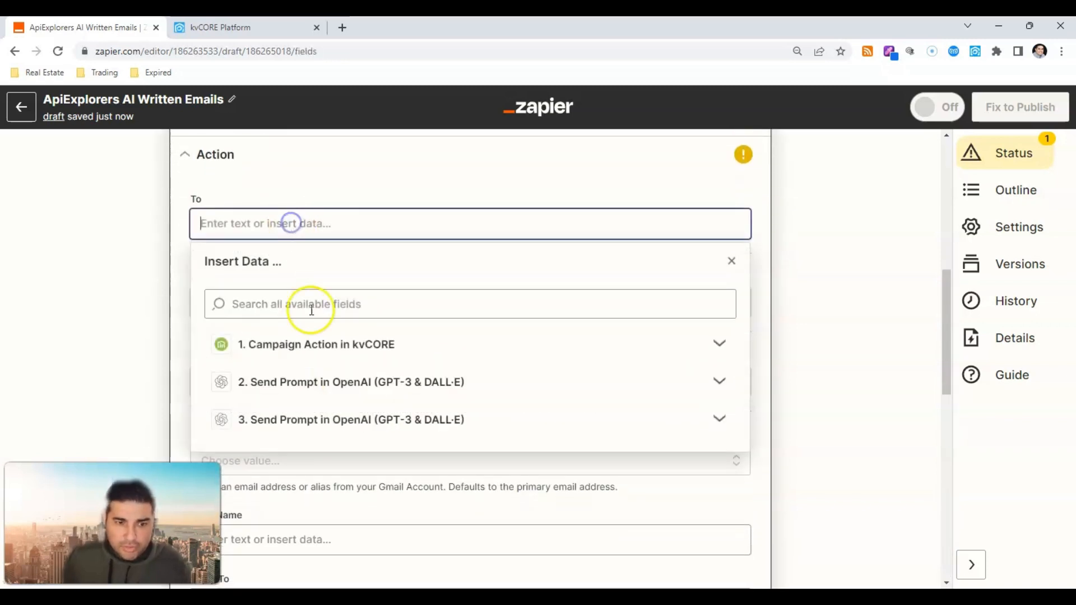
{"action": "left_click", "coordinate": [327, 344]}
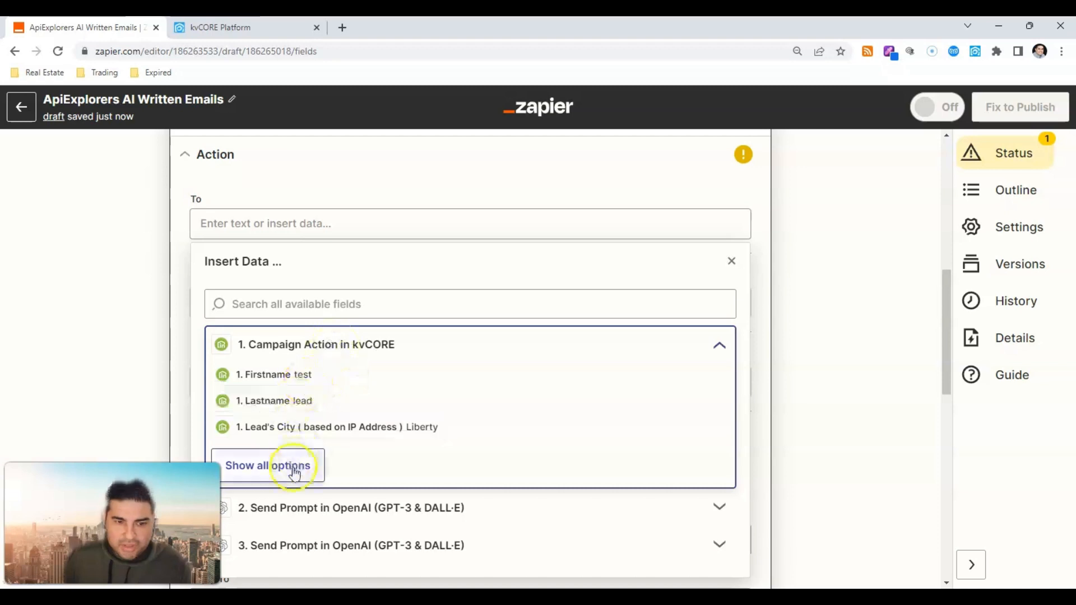
{"action": "left_click", "coordinate": [272, 462]}
{"action": "left_click", "coordinate": [360, 456]}
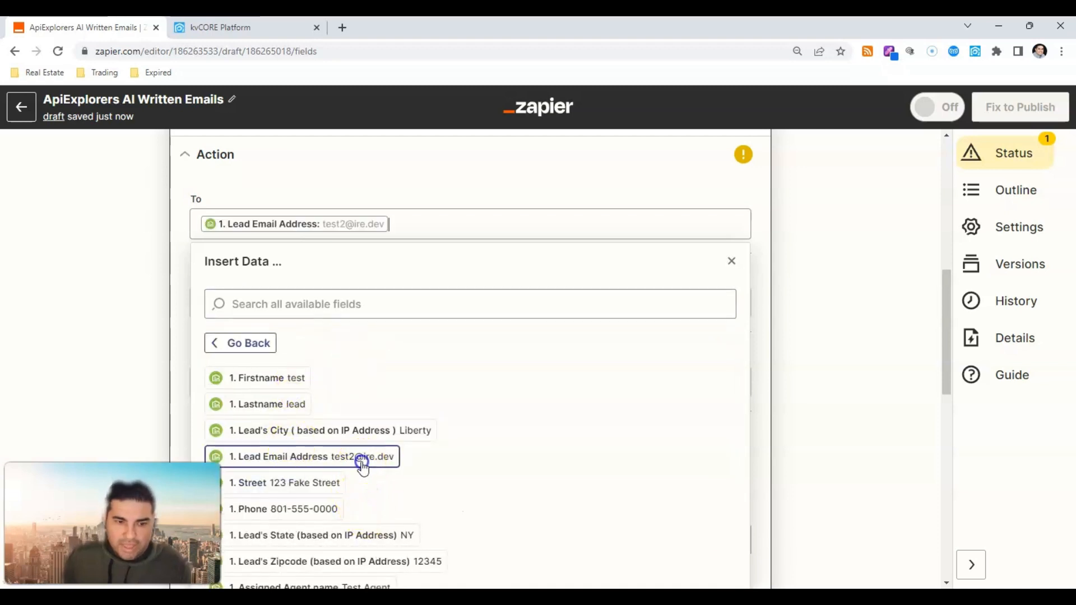
{"action": "left_click", "coordinate": [160, 329]}
Step: Send from the connected Gmail address, with the agent's name and Broker Associate title as From Name
{"action": "scroll", "coordinate": [252, 308], "scroll_direction": "down", "scroll_amount": 2}
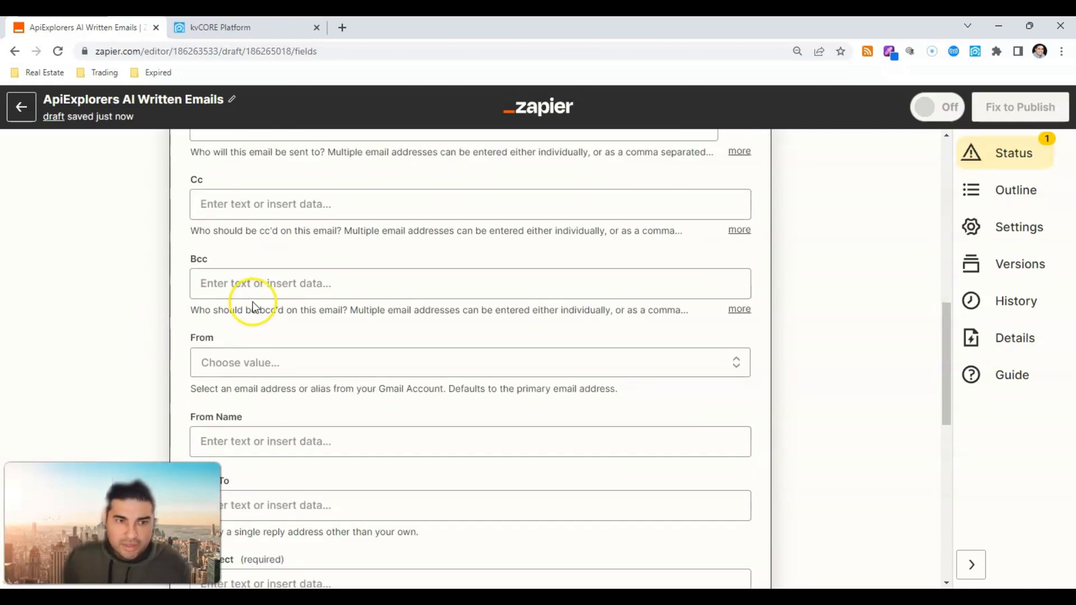
{"action": "scroll", "coordinate": [261, 278], "scroll_direction": "down", "scroll_amount": 3}
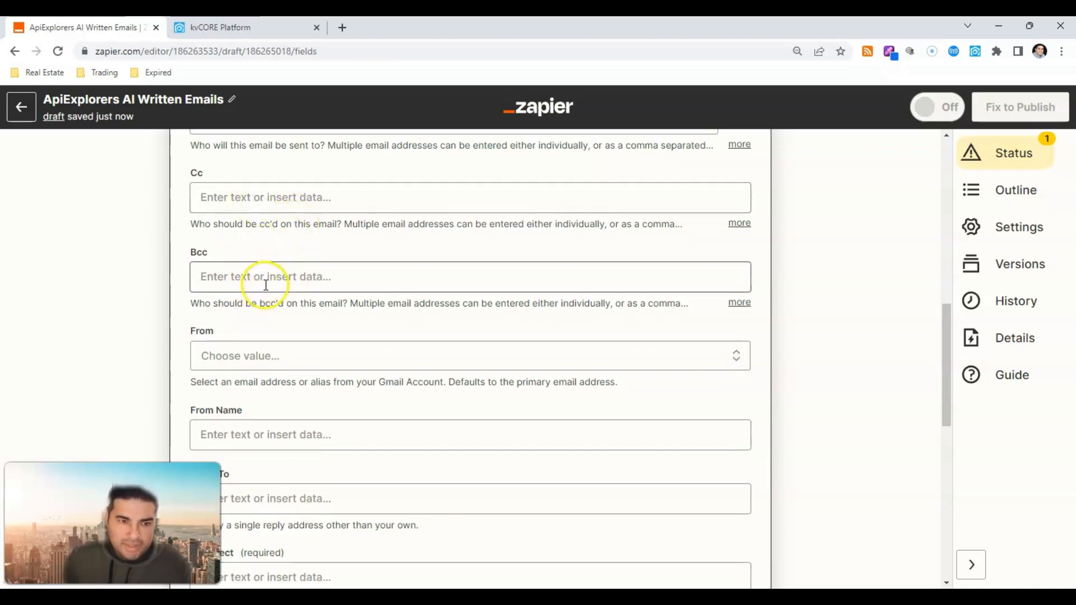
{"action": "left_click", "coordinate": [272, 229]}
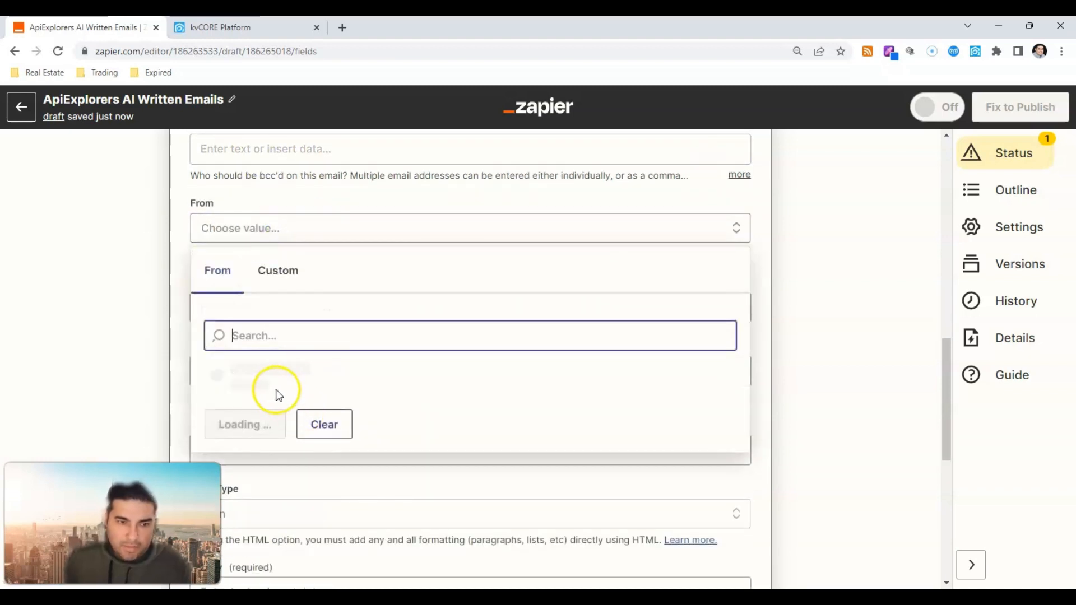
{"action": "left_click", "coordinate": [269, 373]}
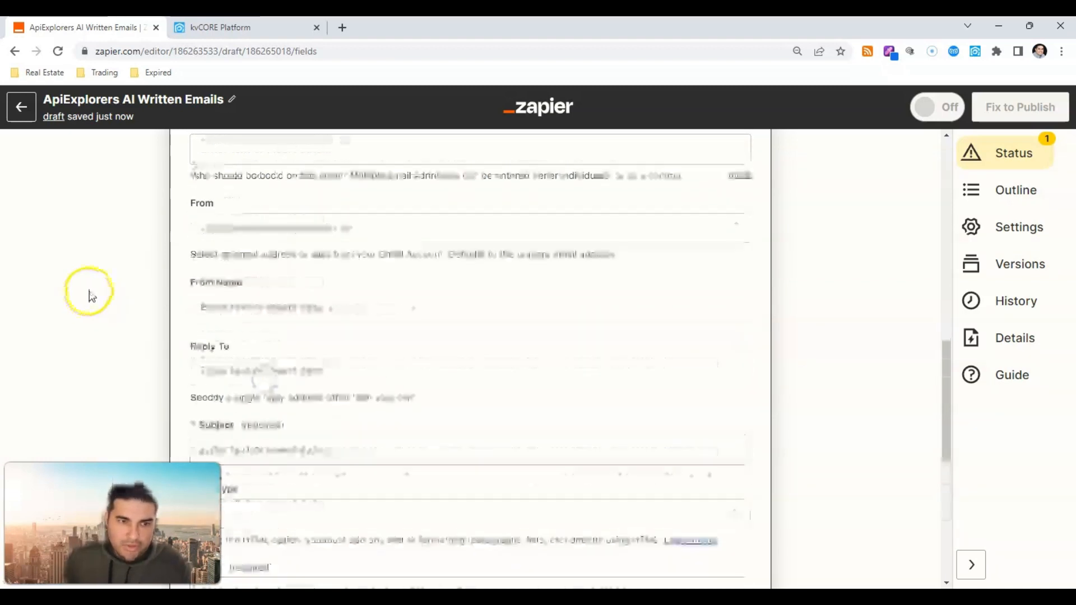
{"action": "left_click", "coordinate": [264, 307]}
{"action": "type", "text": "est Enriquez, B"}
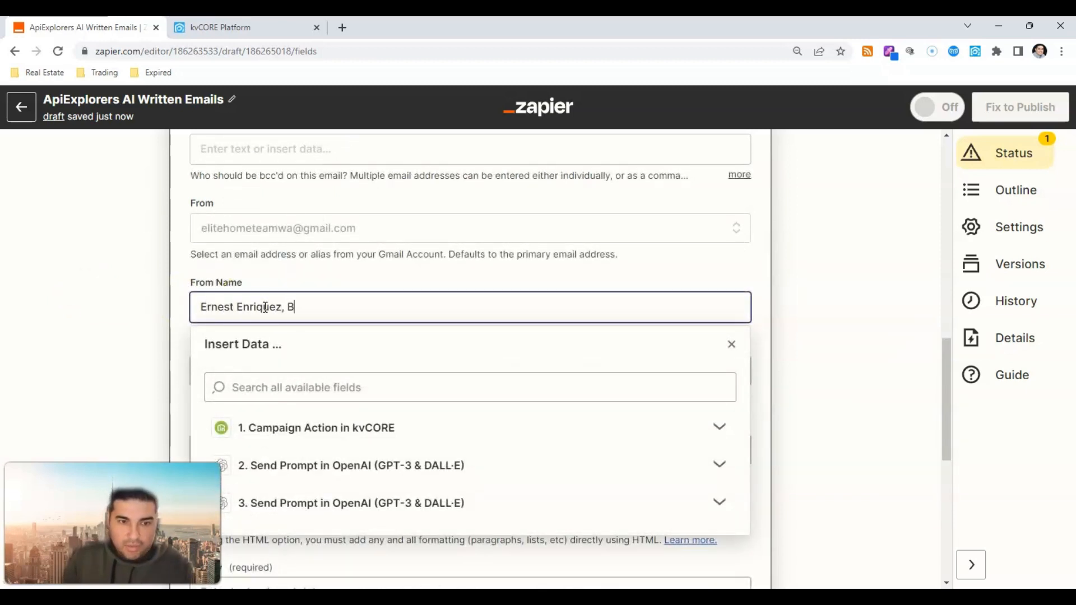
{"action": "type", "text": "rnest Enriquez, Broker Associate, eXp Realty"}
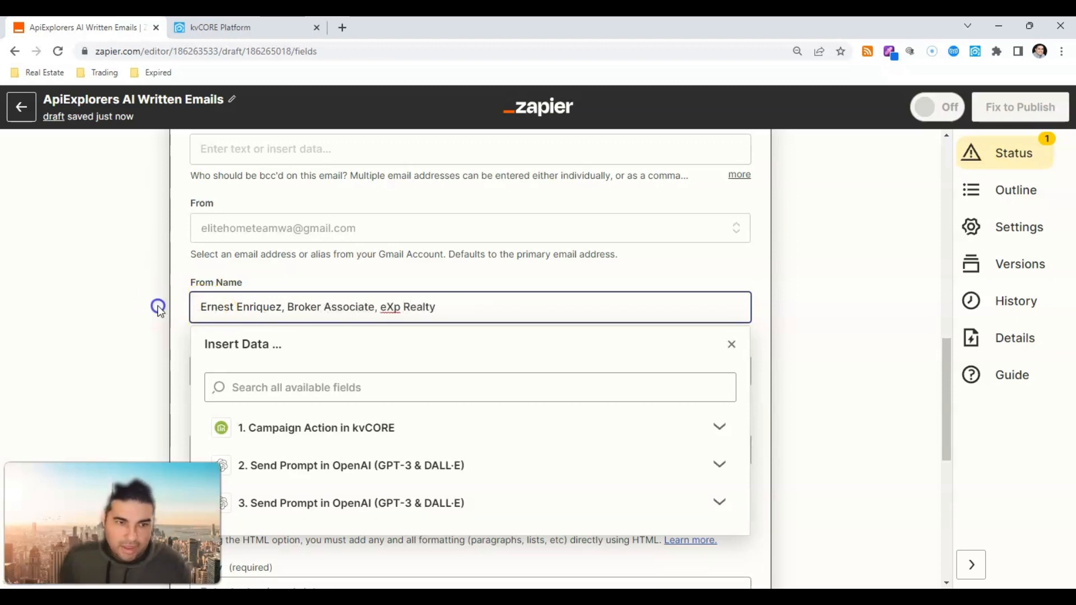
{"action": "left_click", "coordinate": [159, 309]}
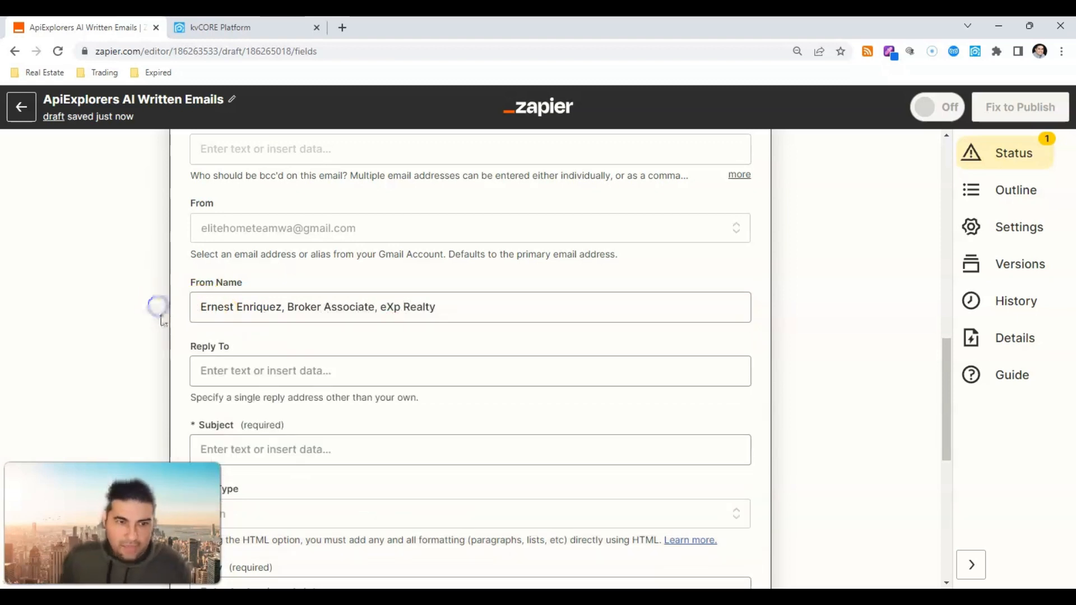
{"action": "scroll", "coordinate": [163, 314], "scroll_direction": "down", "scroll_amount": 3}
{"action": "scroll", "coordinate": [179, 317], "scroll_direction": "up", "scroll_amount": 2}
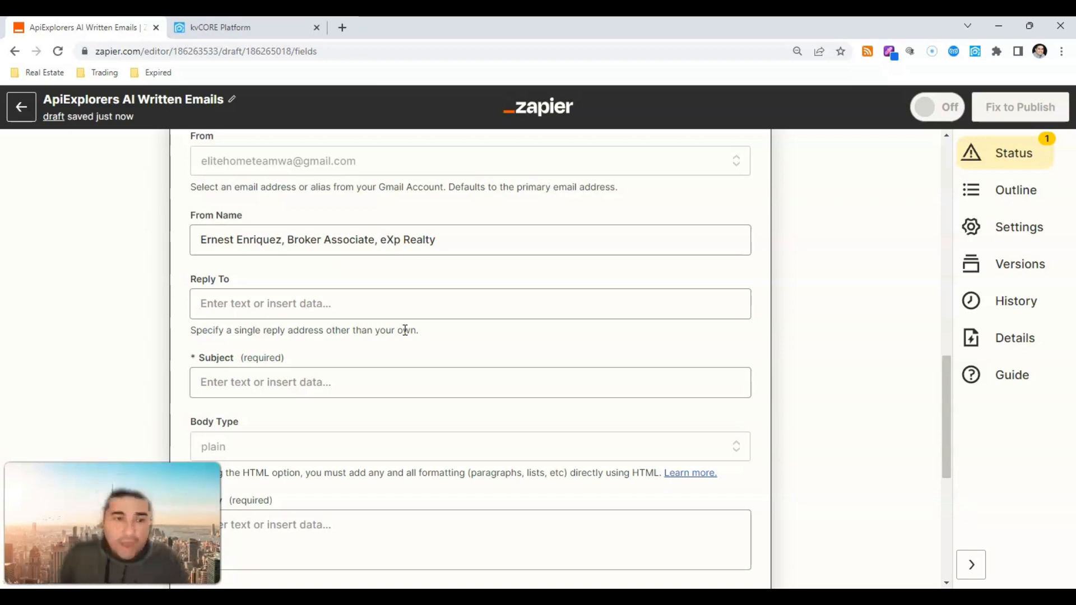
Step: Enter the agent's email address as the Gmail step's reply-to address
{"action": "scroll", "coordinate": [408, 343], "scroll_direction": "down", "scroll_amount": 2}
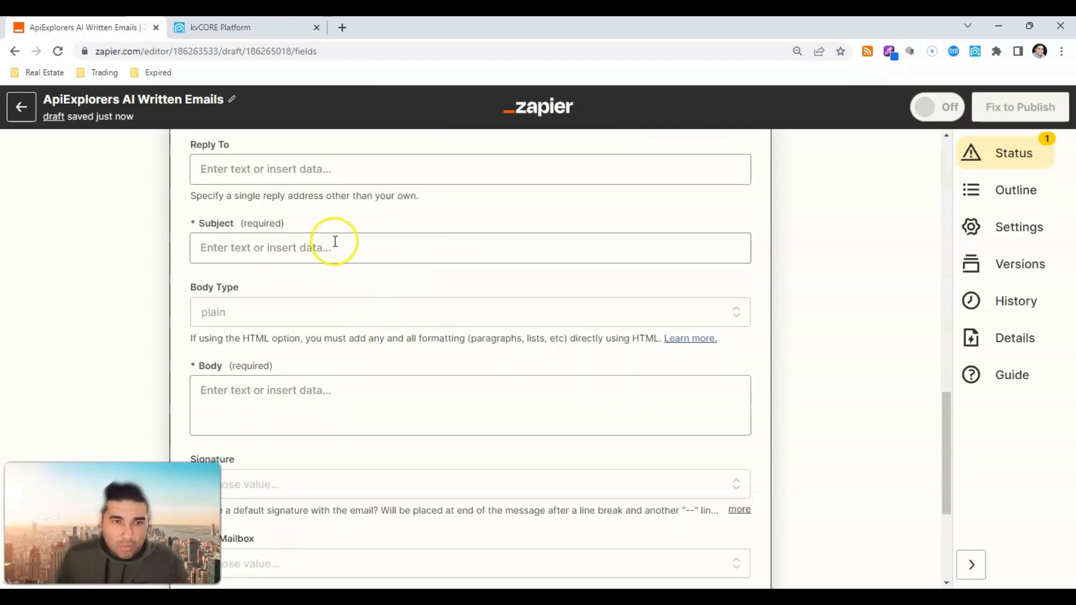
{"action": "left_click", "coordinate": [324, 170]}
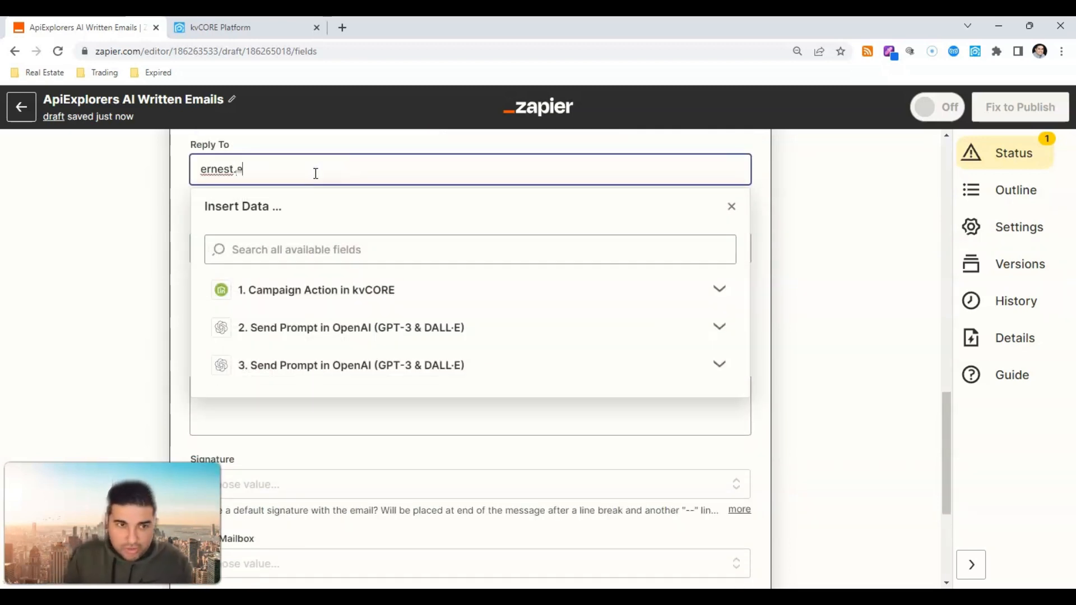
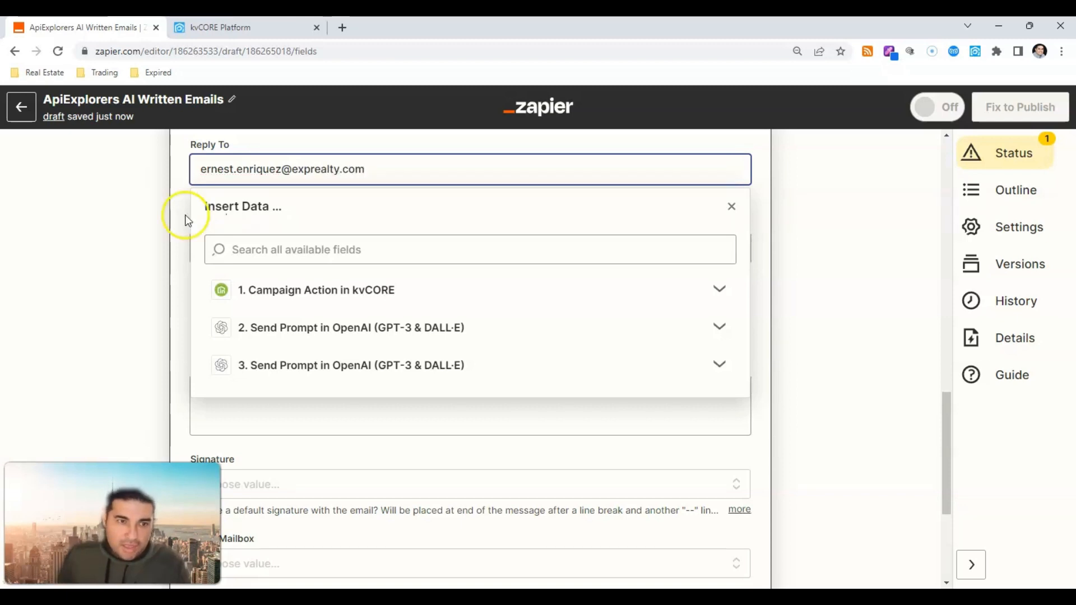
{"action": "left_click", "coordinate": [140, 232]}
Step: Map OpenAI step 3's Choices Text into the email Subject
{"action": "scroll", "coordinate": [211, 243], "scroll_direction": "down", "scroll_amount": 1}
{"action": "left_click", "coordinate": [251, 181]}
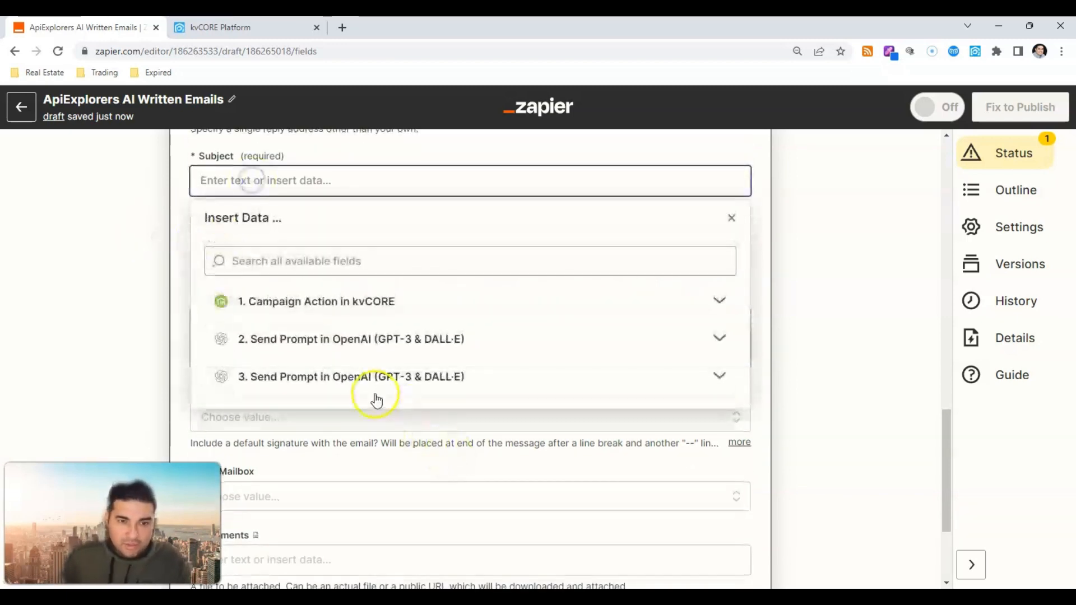
{"action": "left_click", "coordinate": [318, 377]}
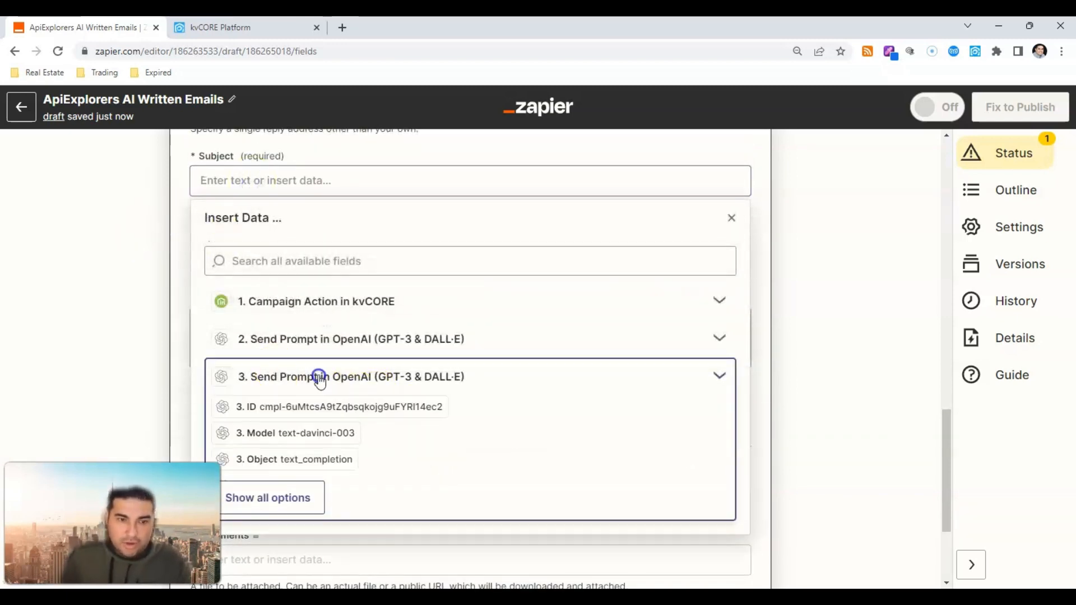
{"action": "left_click", "coordinate": [309, 505]}
{"action": "scroll", "coordinate": [309, 475], "scroll_direction": "down", "scroll_amount": 3}
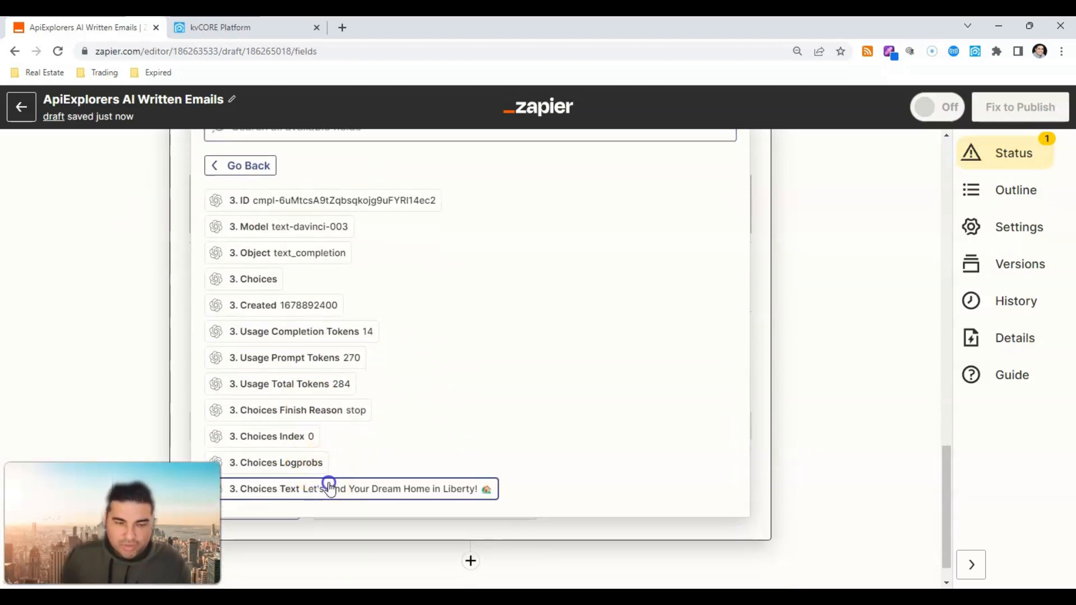
{"action": "left_click", "coordinate": [329, 487]}
{"action": "left_click", "coordinate": [103, 314]}
Step: Map OpenAI step 2's Choices Text into the email Body
{"action": "scroll", "coordinate": [276, 286], "scroll_direction": "down", "scroll_amount": 4}
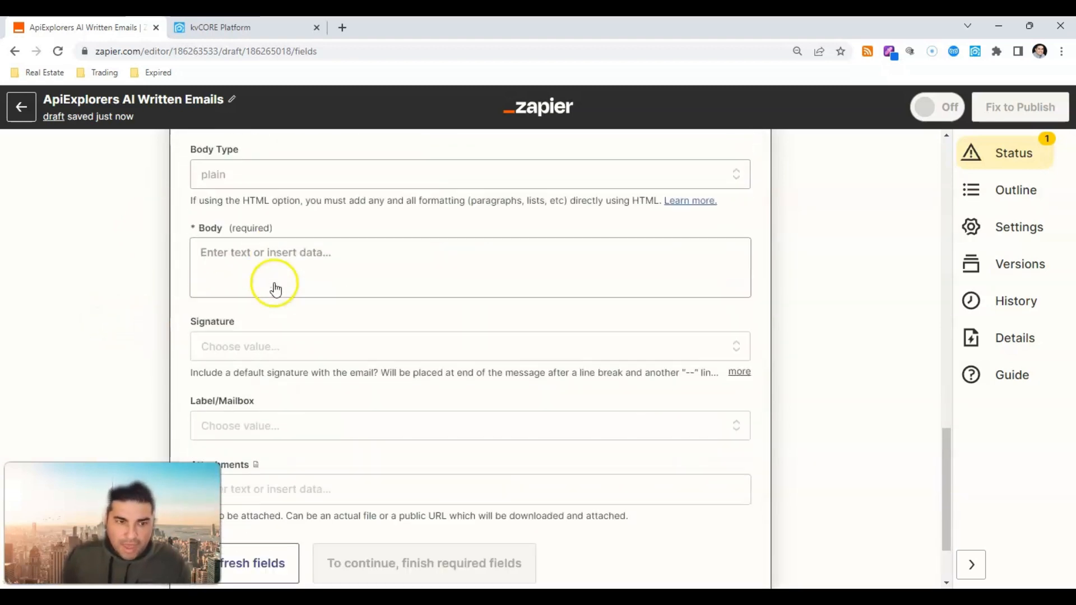
{"action": "left_click", "coordinate": [266, 238]}
{"action": "left_click", "coordinate": [367, 421]}
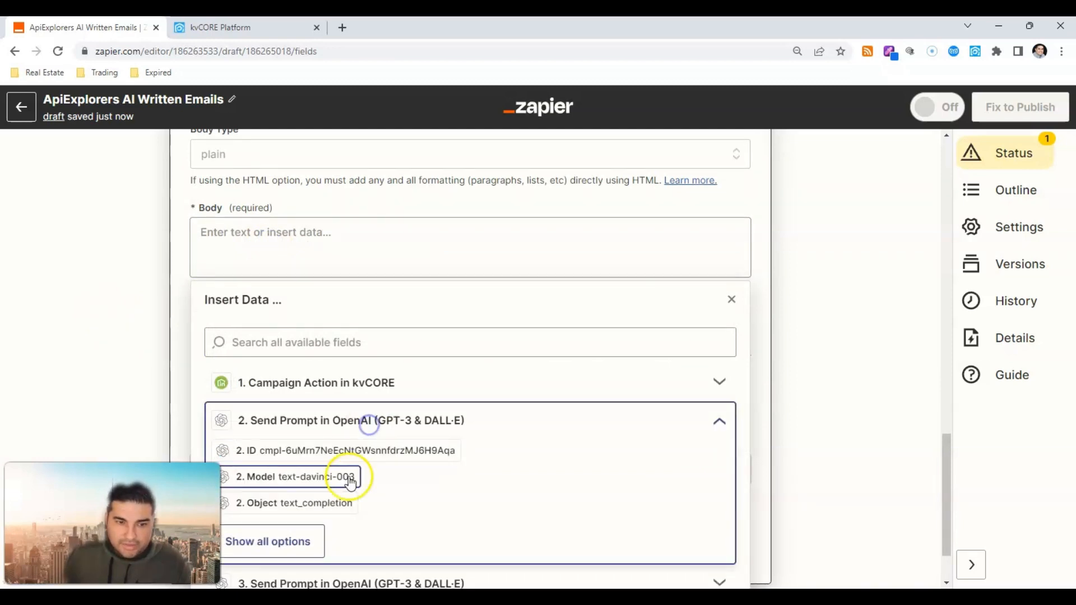
{"action": "left_click", "coordinate": [312, 539]}
{"action": "scroll", "coordinate": [324, 497], "scroll_direction": "down", "scroll_amount": 3}
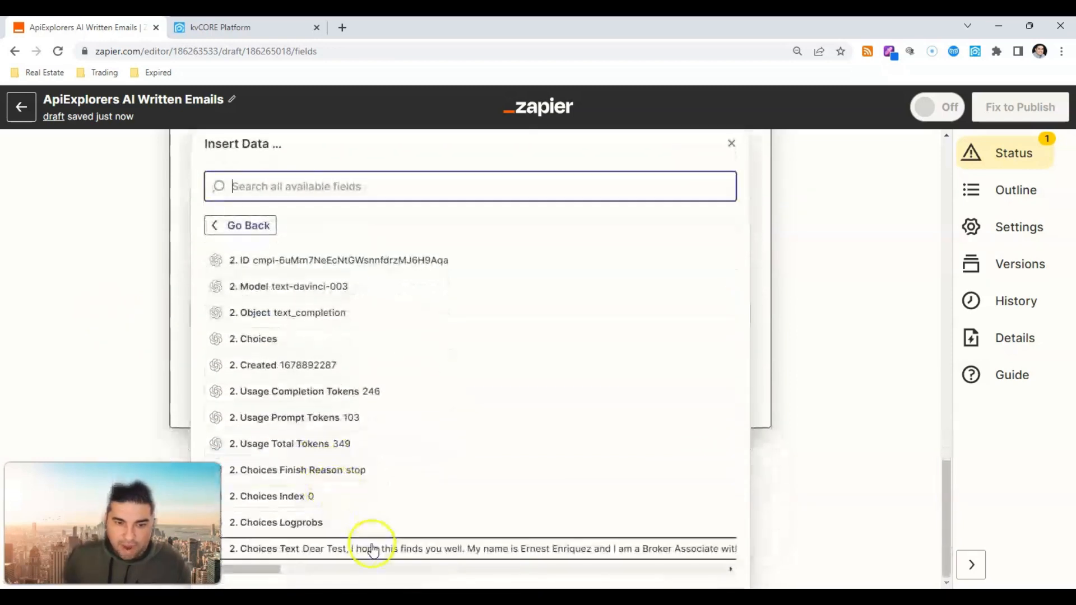
{"action": "left_click", "coordinate": [372, 549]}
{"action": "left_click", "coordinate": [144, 314]}
Step: Select the Gmail account's signature for the email
{"action": "scroll", "coordinate": [144, 314], "scroll_direction": "down", "scroll_amount": 4}
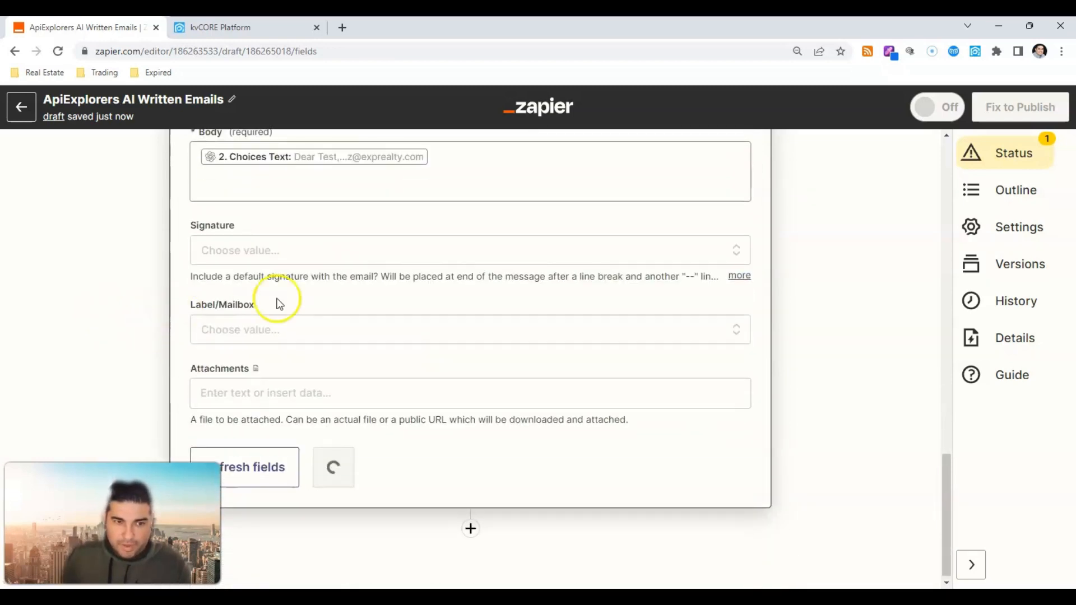
{"action": "left_click", "coordinate": [301, 257]}
{"action": "left_click", "coordinate": [271, 409]}
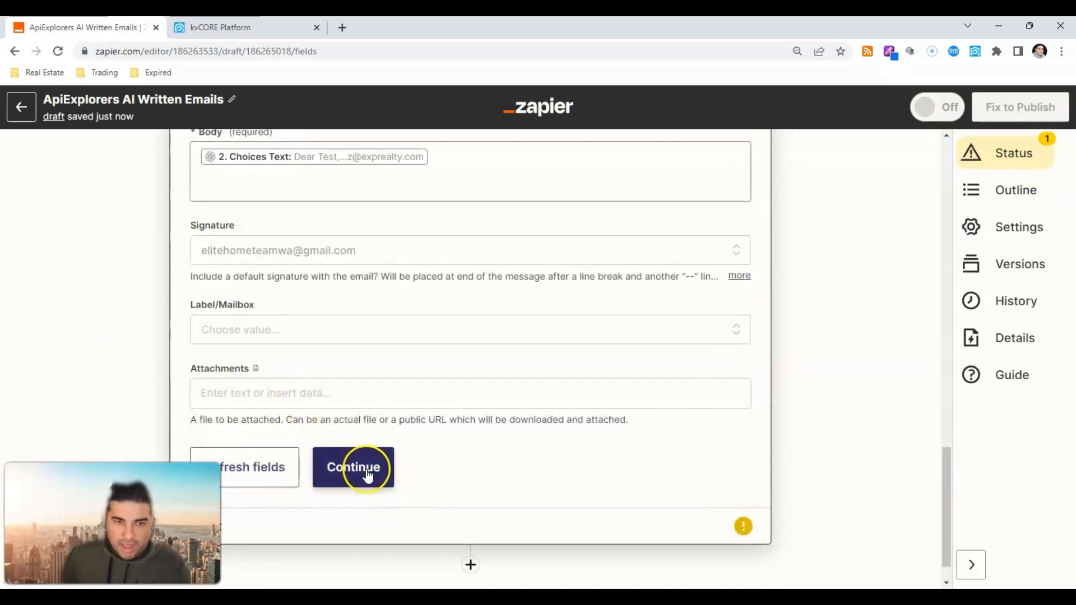
{"action": "scroll", "coordinate": [319, 324], "scroll_direction": "up", "scroll_amount": 15}
Step: Replace the Lead Email Address recipient with the account's own Gmail address
{"action": "scroll", "coordinate": [317, 339], "scroll_direction": "down", "scroll_amount": 2}
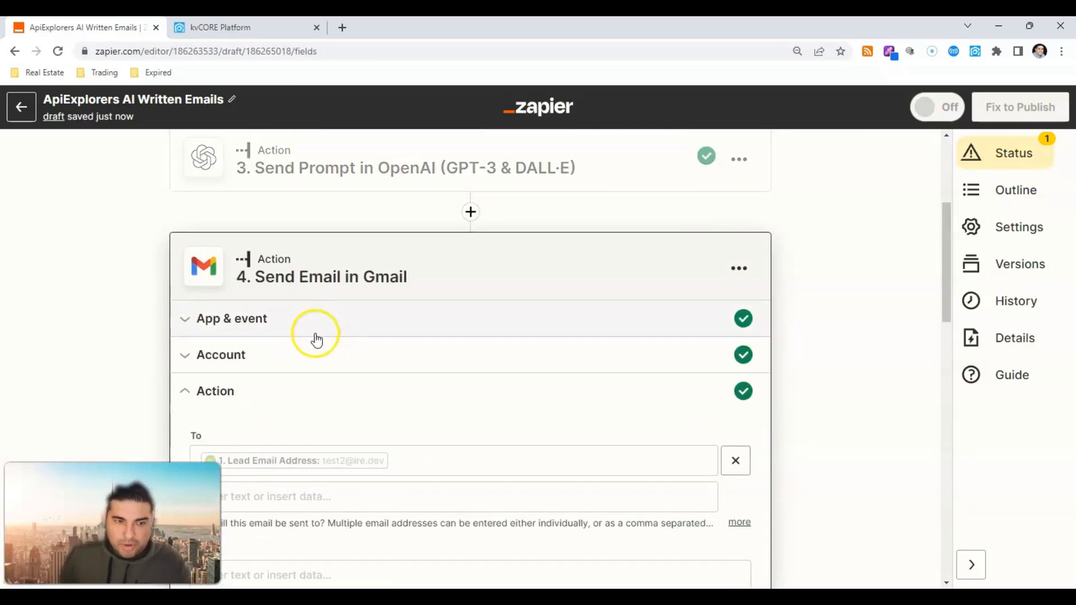
{"action": "scroll", "coordinate": [262, 436], "scroll_direction": "down", "scroll_amount": 1}
{"action": "left_click", "coordinate": [392, 416]}
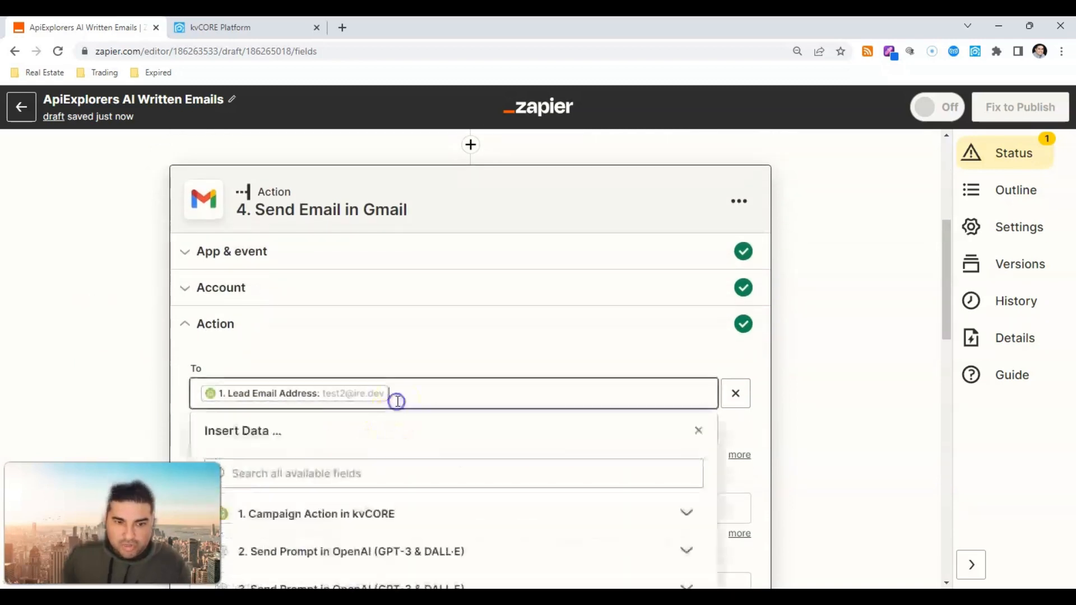
{"action": "key", "text": "BackSpace"}
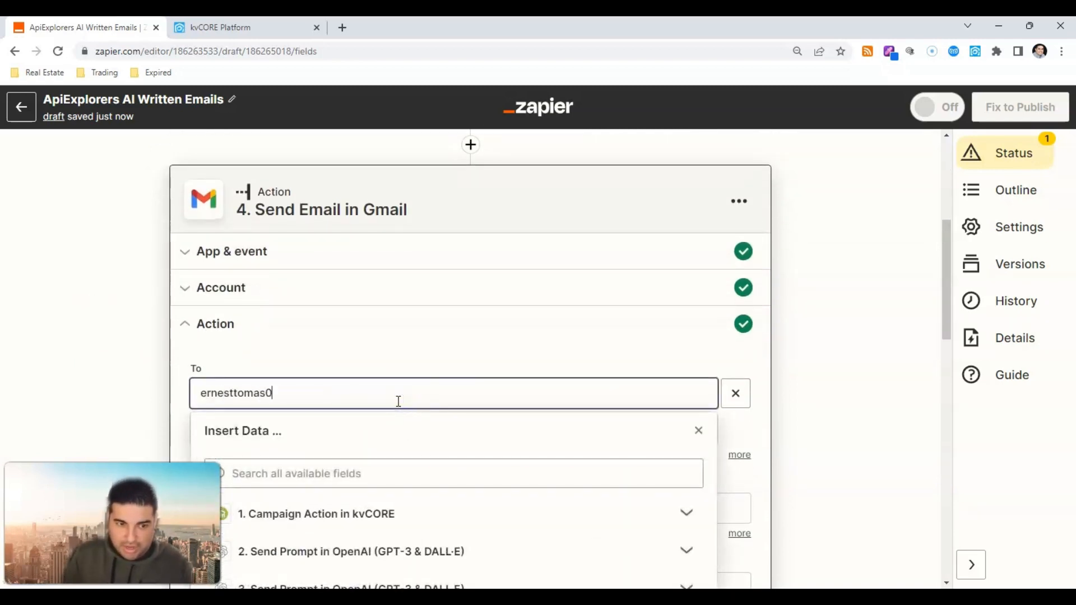
{"action": "key", "text": "Return"}
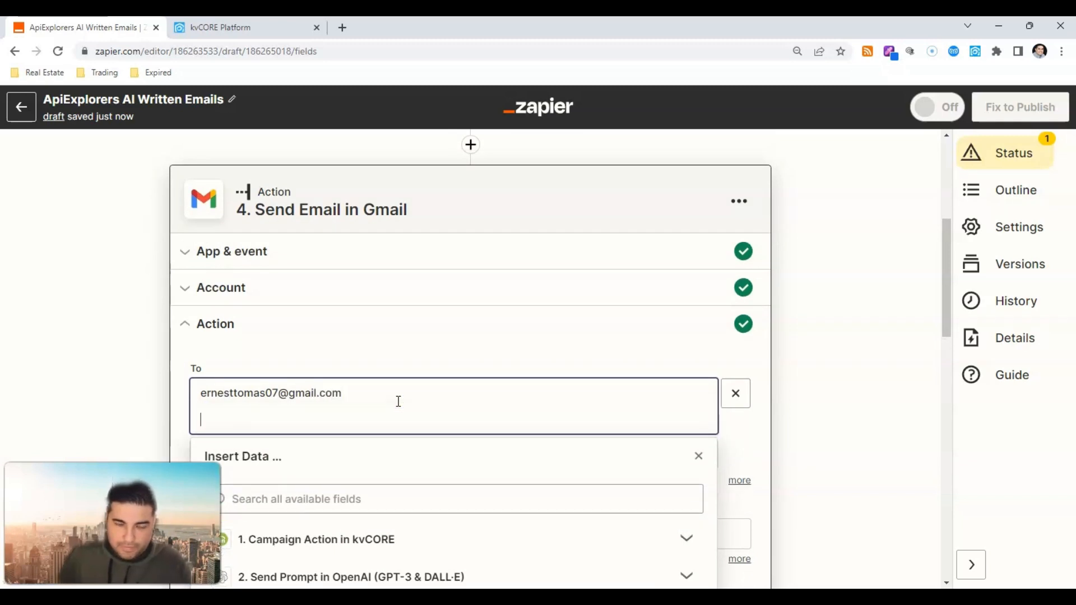
{"action": "key", "text": "BackSpace"}
{"action": "triple_click", "coordinate": [376, 401]}
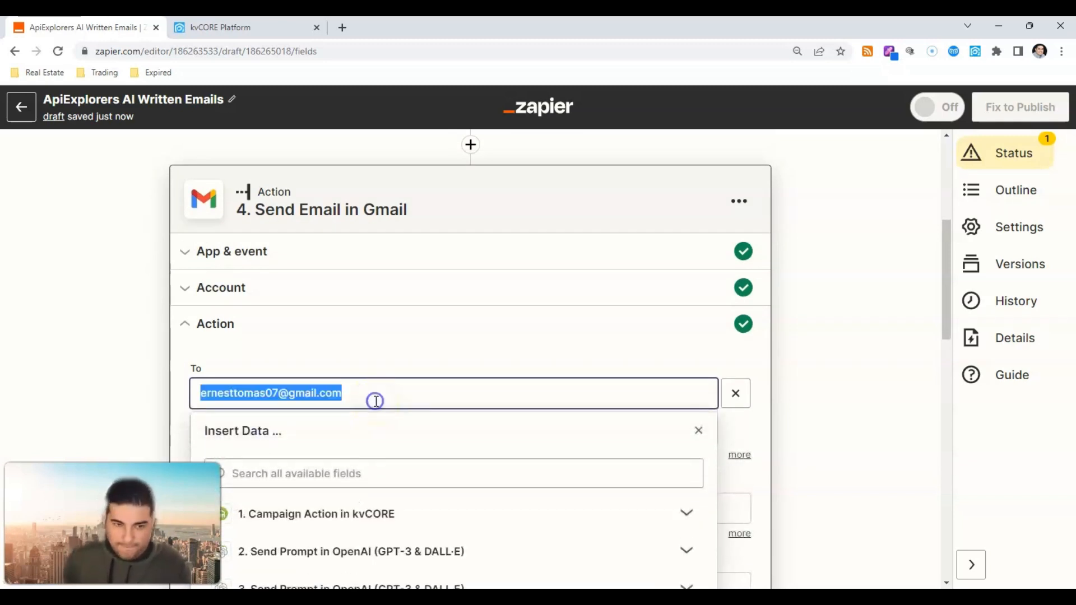
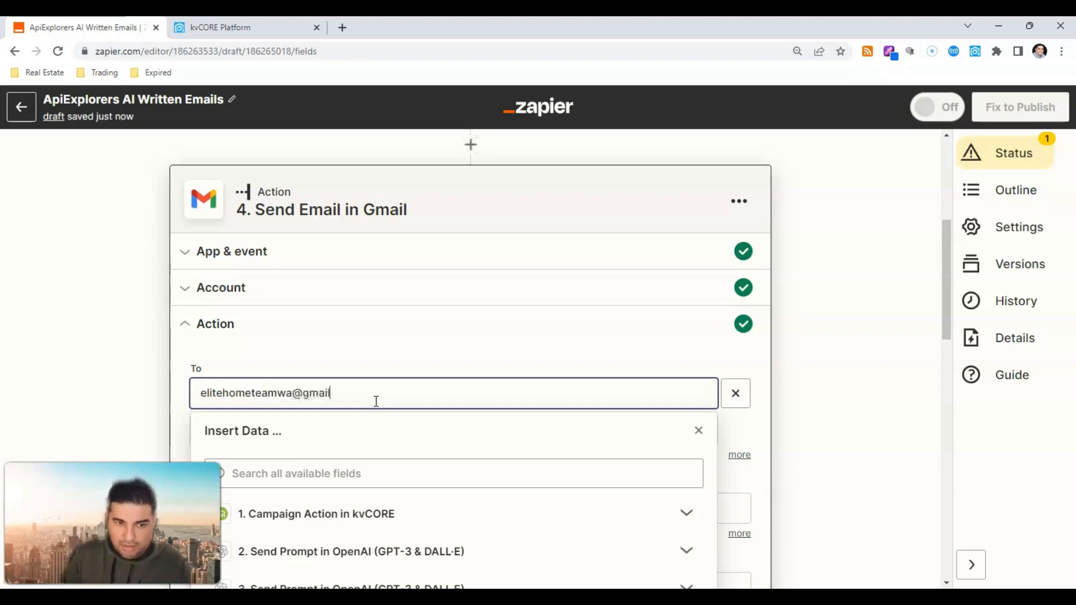
Step: Continue and run a test of the Gmail Send Email step
{"action": "scroll", "coordinate": [828, 322], "scroll_direction": "down", "scroll_amount": 10}
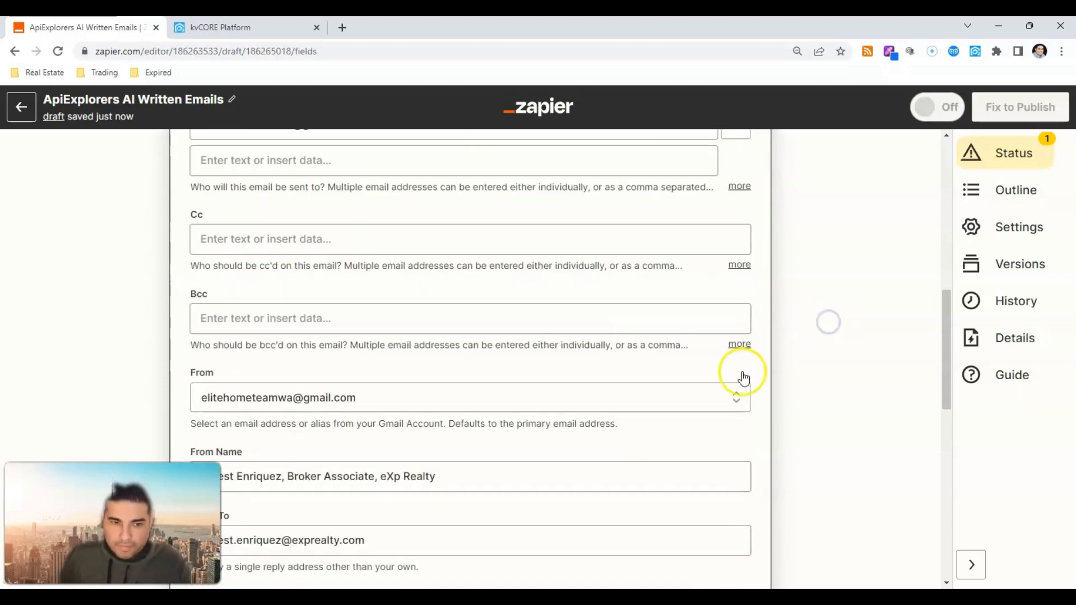
{"action": "left_click", "coordinate": [382, 528]}
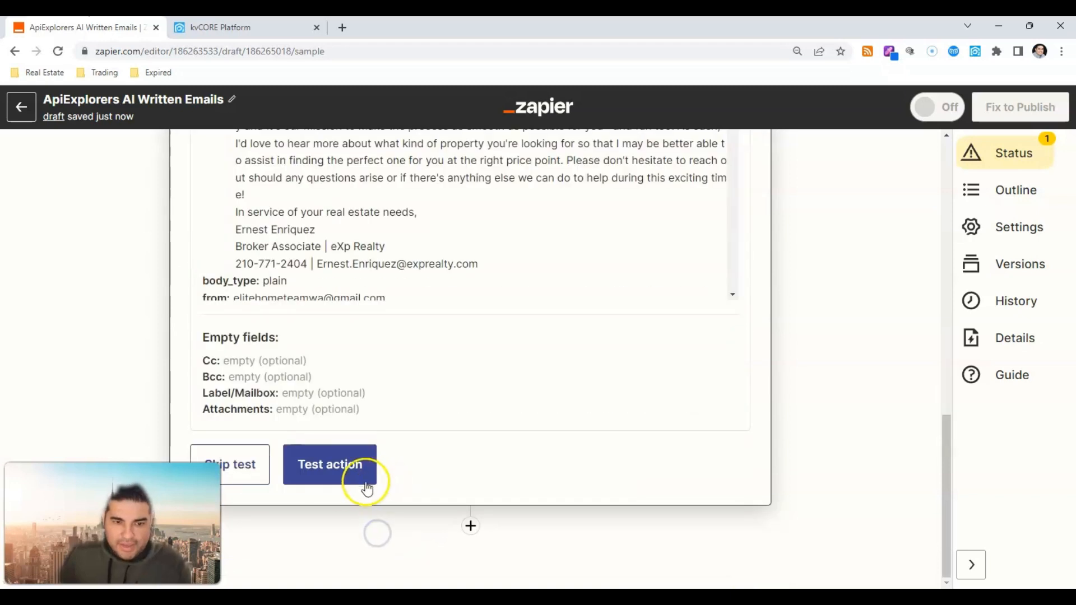
{"action": "left_click", "coordinate": [331, 472]}
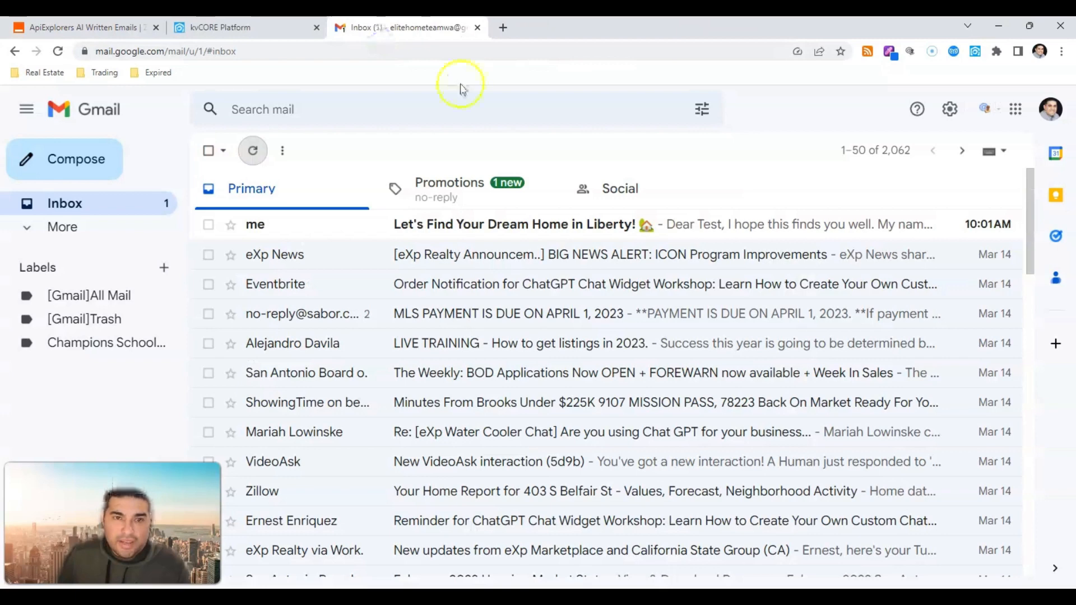
Step: Read the received 'Let's Find Your Dream Home in Liberty!' email, then return to the kvCORE campaign
{"action": "left_click", "coordinate": [412, 224]}
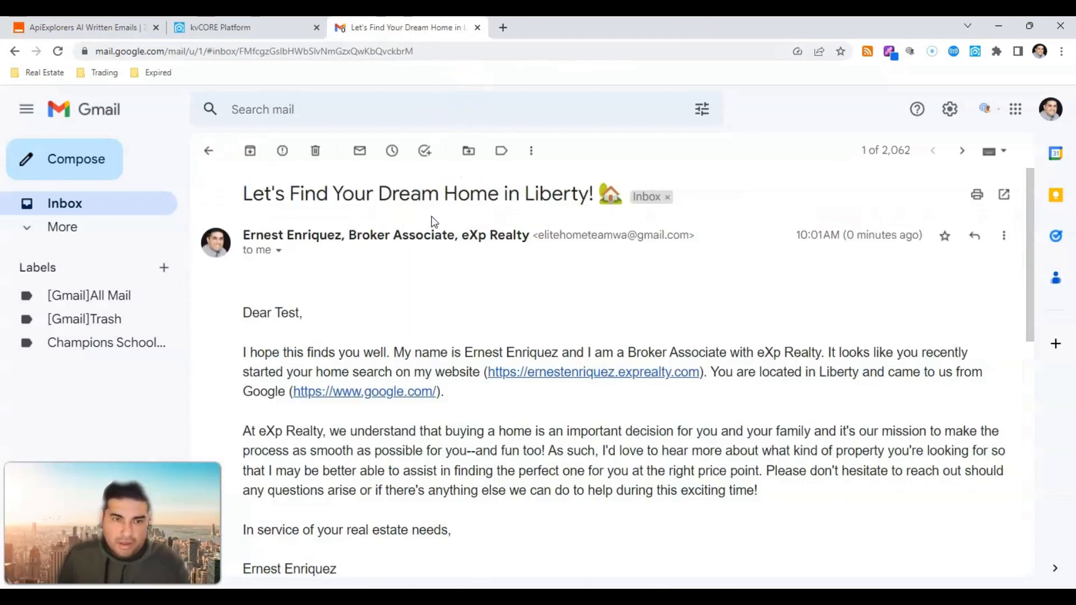
{"action": "left_click_drag", "start_coordinate": [244, 194], "coordinate": [612, 200]}
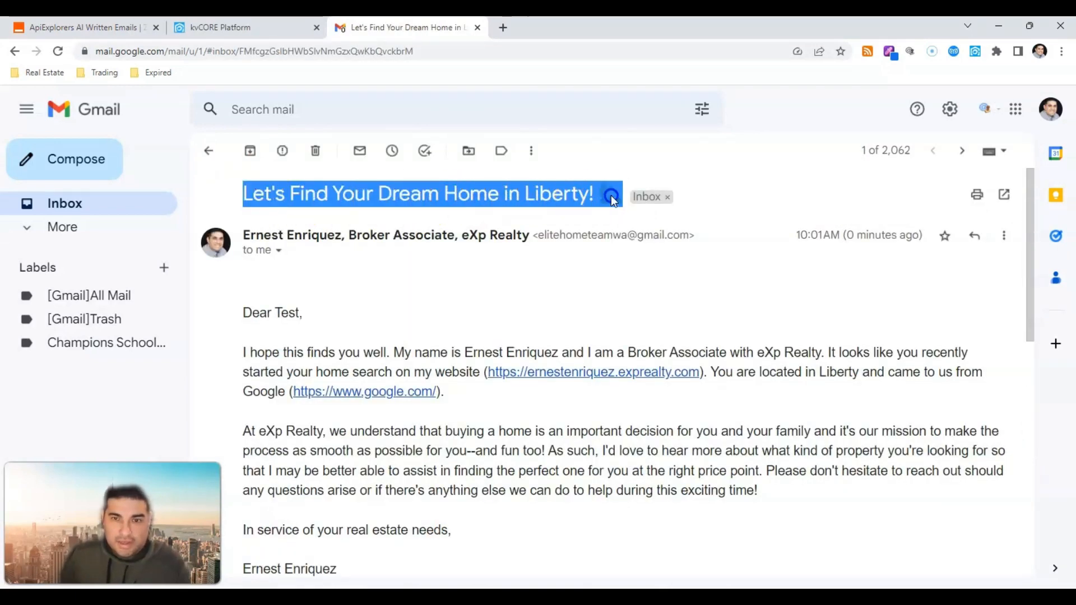
{"action": "scroll", "coordinate": [324, 216], "scroll_direction": "down", "scroll_amount": 2}
{"action": "scroll", "coordinate": [337, 253], "scroll_direction": "down", "scroll_amount": 1}
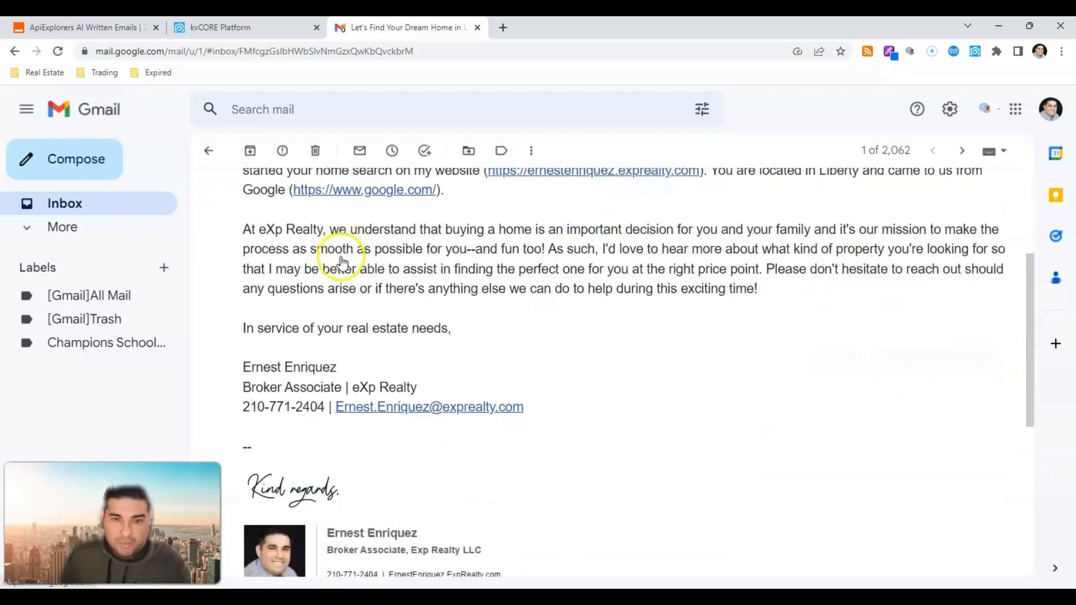
{"action": "scroll", "coordinate": [342, 261], "scroll_direction": "down", "scroll_amount": 2}
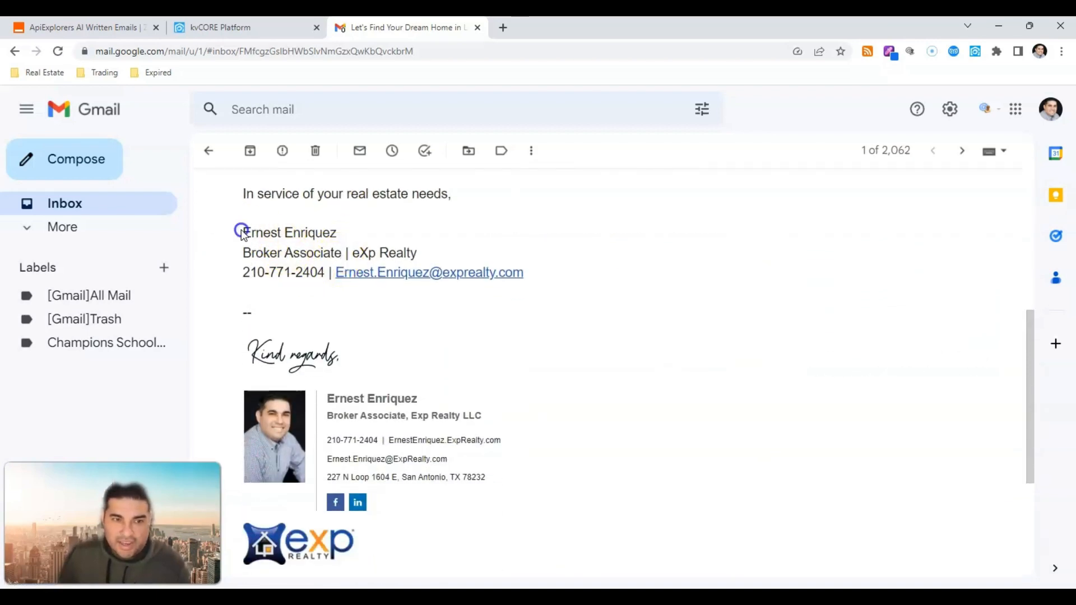
{"action": "left_click_drag", "start_coordinate": [242, 232], "coordinate": [529, 272]}
{"action": "scroll", "coordinate": [577, 342], "scroll_direction": "down", "scroll_amount": 3}
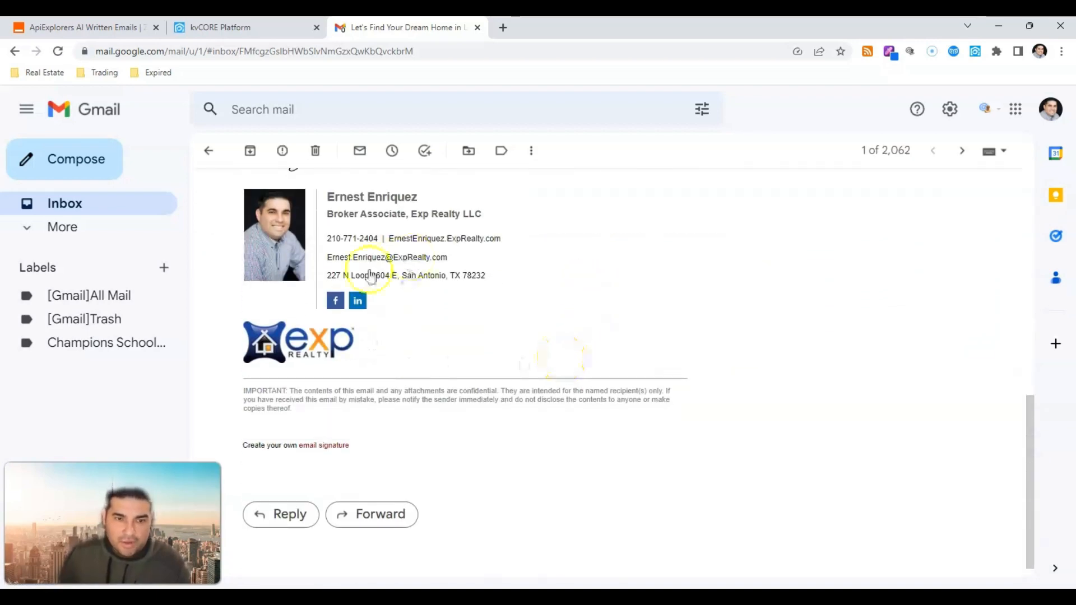
{"action": "scroll", "coordinate": [478, 295], "scroll_direction": "up", "scroll_amount": 8}
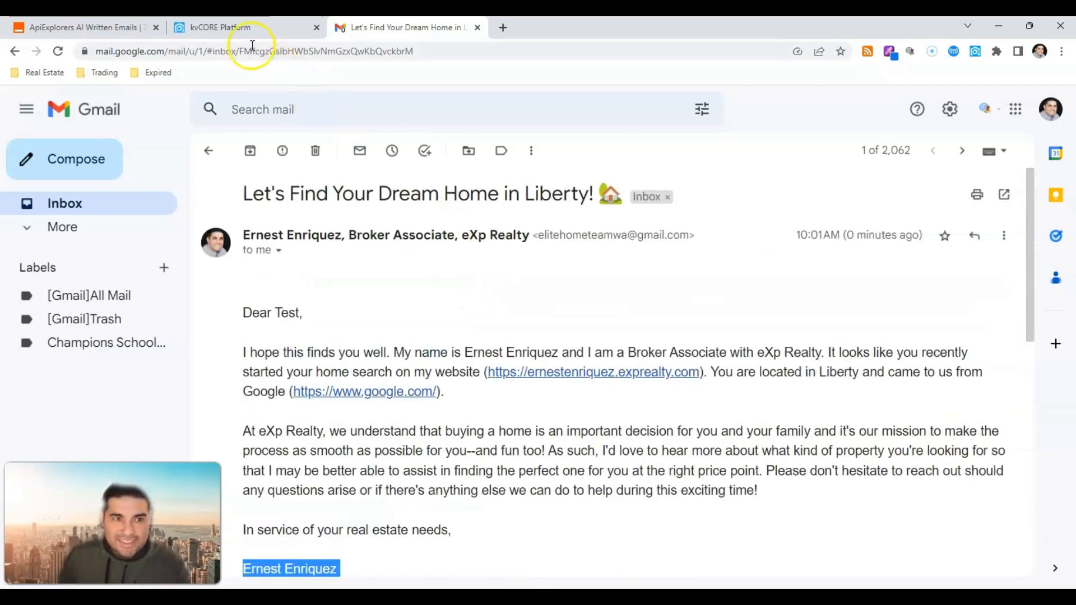
{"action": "left_click", "coordinate": [239, 29]}
{"action": "scroll", "coordinate": [456, 309], "scroll_direction": "down", "scroll_amount": 3}
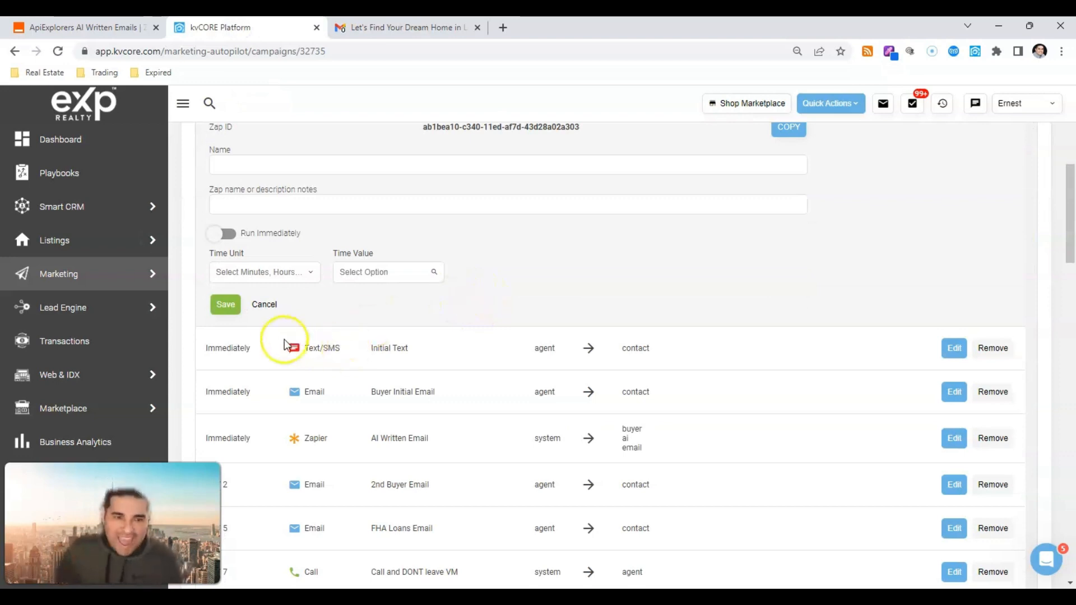
Step: Cancel the Zapier action form to return to the campaign's step list
{"action": "left_click", "coordinate": [264, 304]}
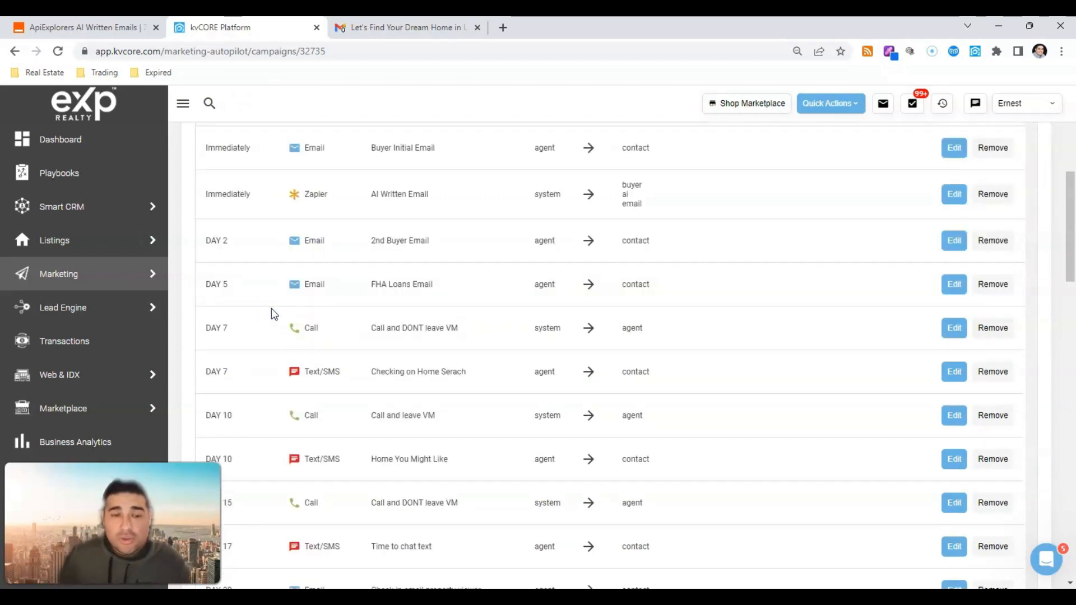